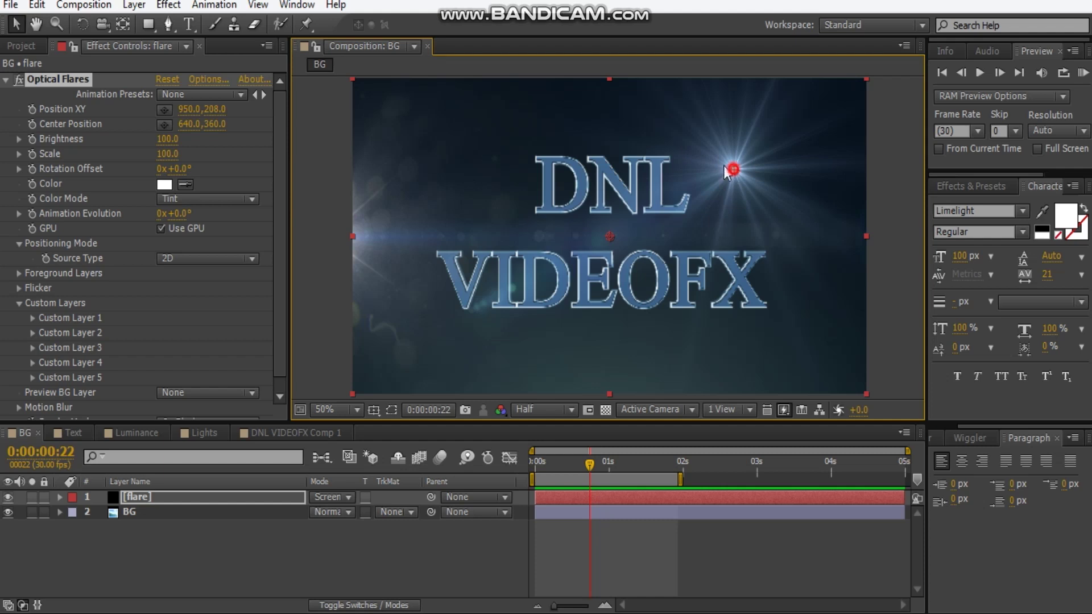
# - Move the flare to about 334, 186 and set its brightness to 120, scale to 250 and rotation offset to 22°
pyautogui.click(564, 125)
pyautogui.moveTo(566, 125); pyautogui.dragTo(486, 161)
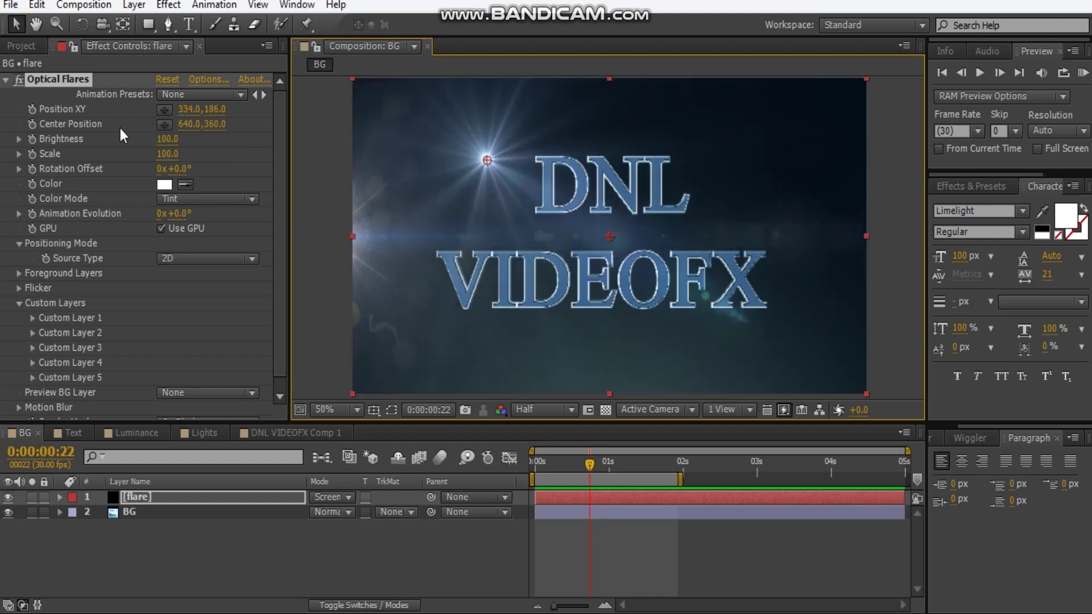
pyautogui.moveTo(166, 139); pyautogui.dragTo(181, 154)
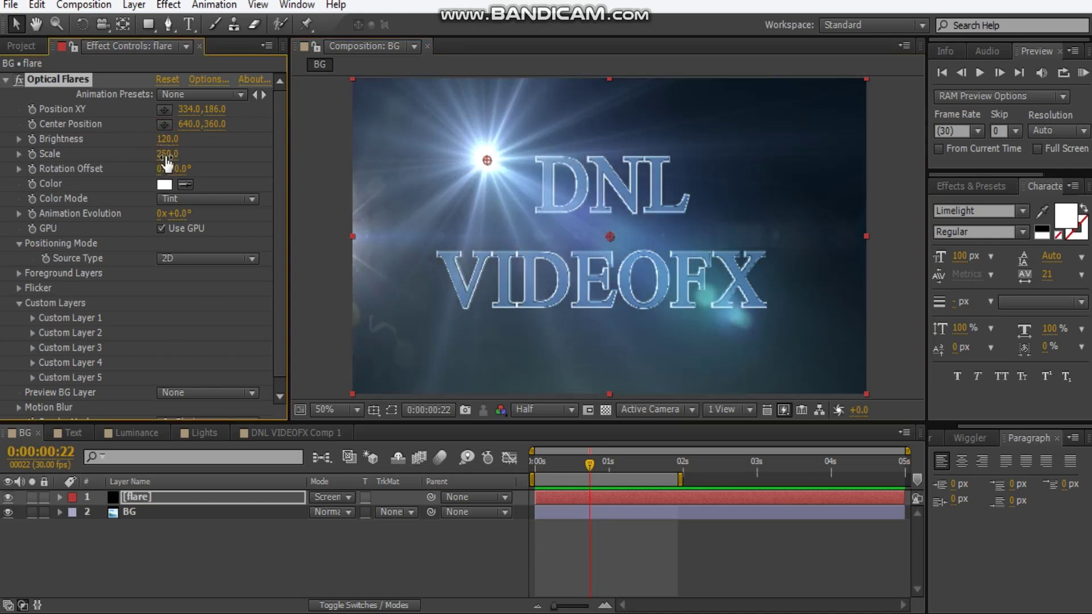
pyautogui.moveTo(175, 169); pyautogui.dragTo(200, 169)
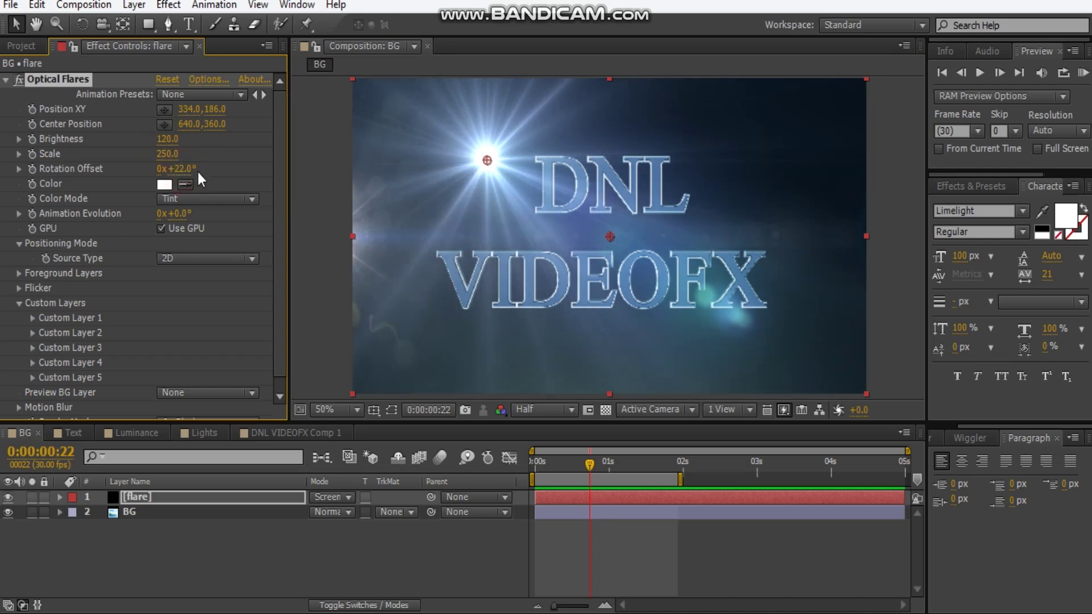
# - Set the flare's color to red, F70000
pyautogui.click(164, 184)
pyautogui.click(213, 194)
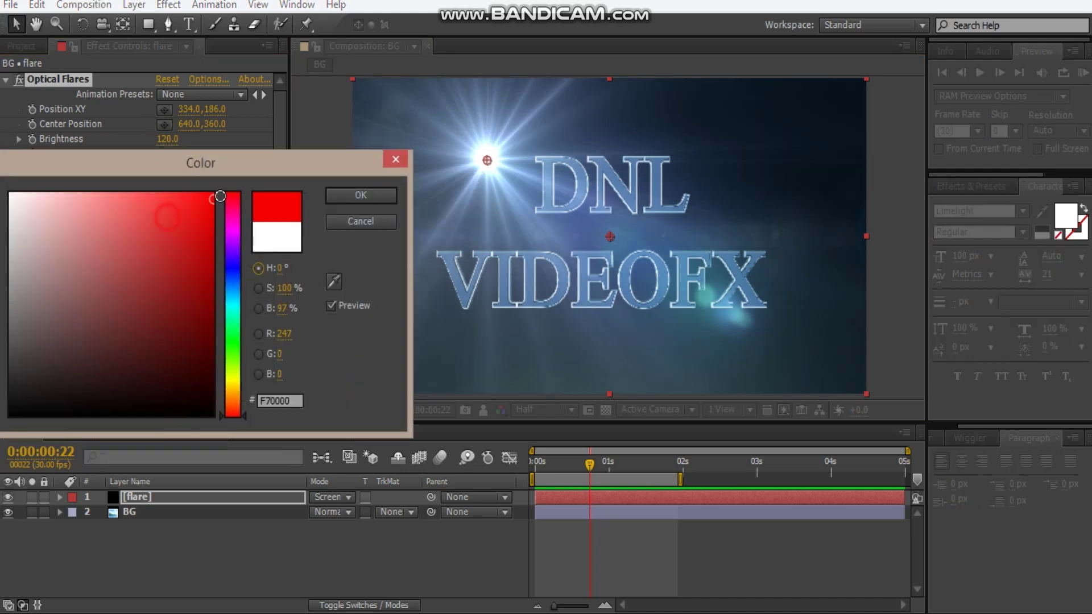
pyautogui.click(359, 195)
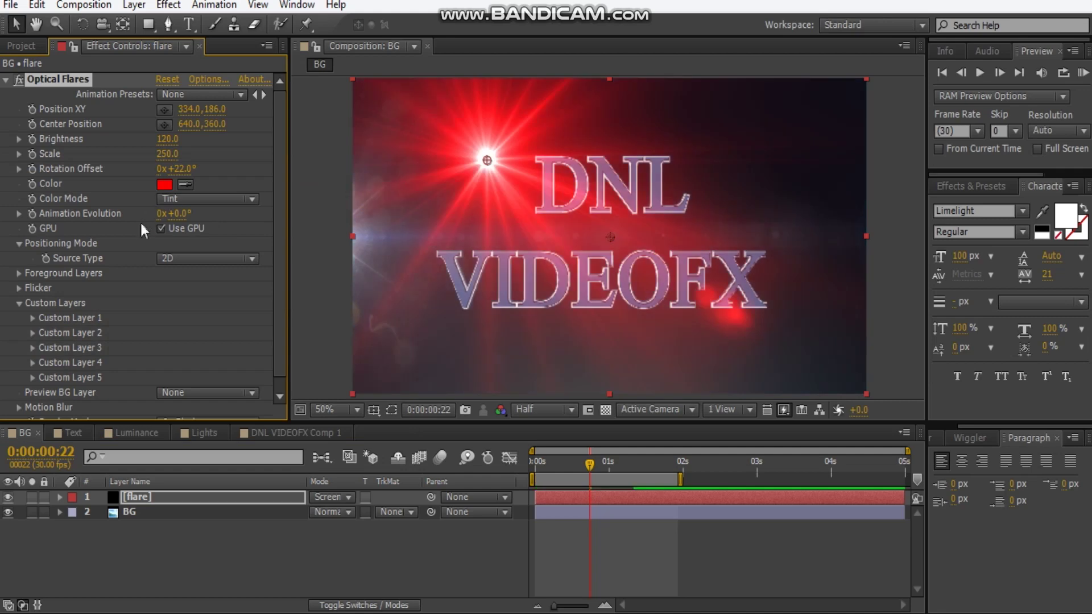
# - Try the Multiply color mode on the flare, and set it back to Tint
pyautogui.click(199, 198)
pyautogui.click(197, 237)
pyautogui.click(198, 199)
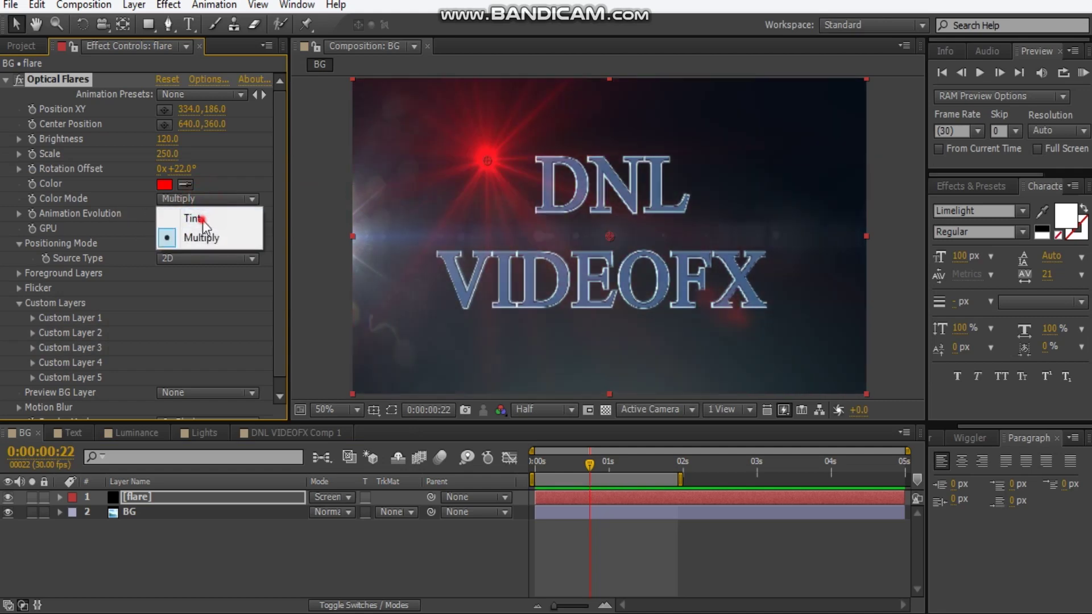
pyautogui.click(183, 215)
# - Examine the source layer and time sampling options of Custom Layer 1, and collapse the Custom Layers group
pyautogui.scroll(-1, 277, 221)
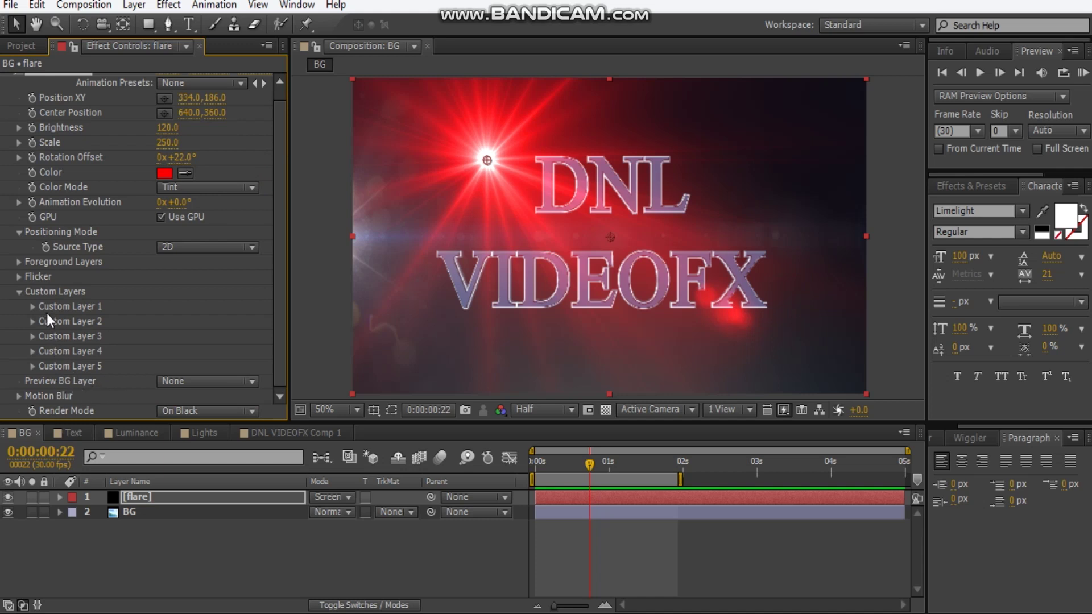
pyautogui.click(32, 306)
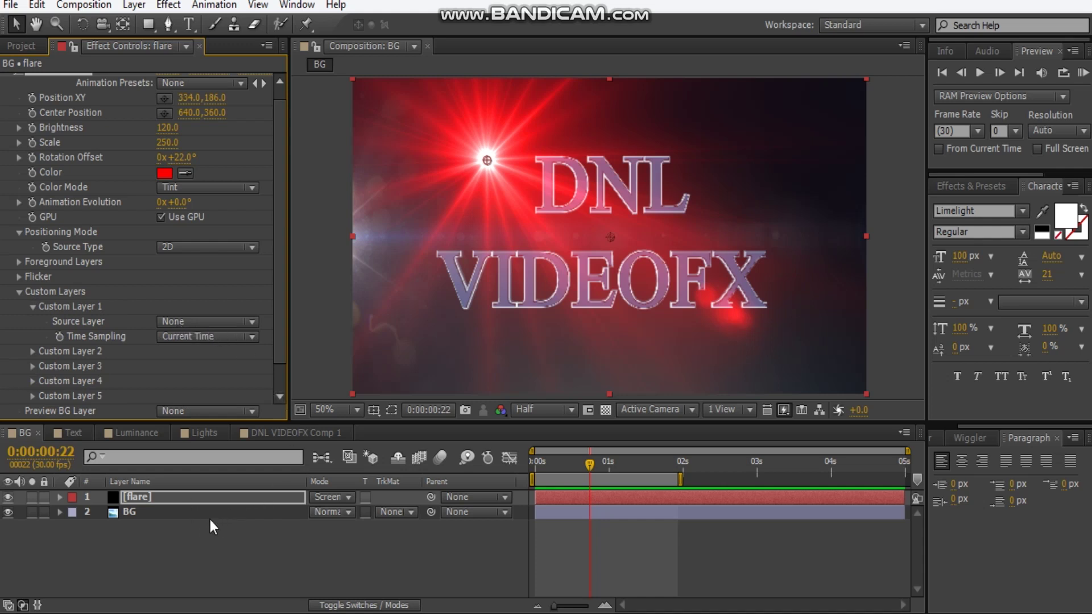
pyautogui.click(136, 538)
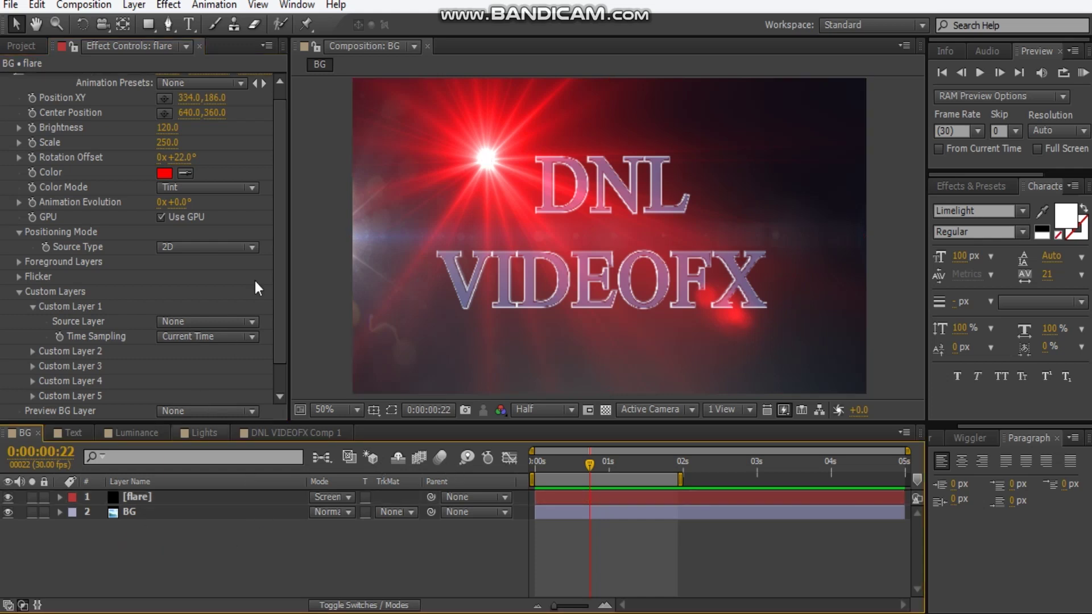
pyautogui.click(282, 228)
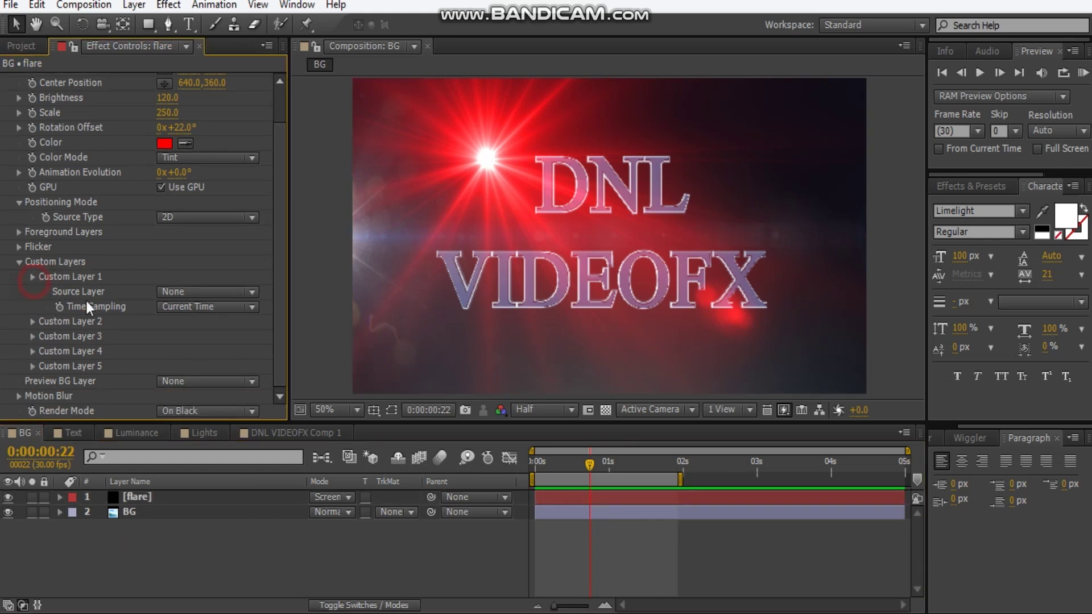
pyautogui.click(33, 277)
pyautogui.click(19, 292)
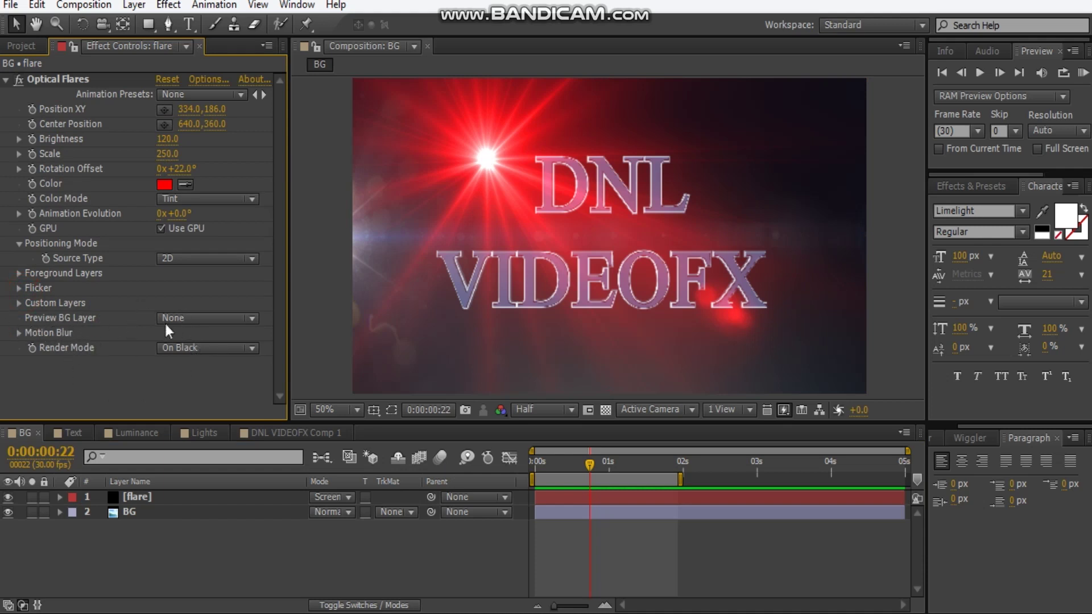
# - Set the flare's preview background layer to 2. BG and check the BG layer by toggling its solo
pyautogui.click(182, 322)
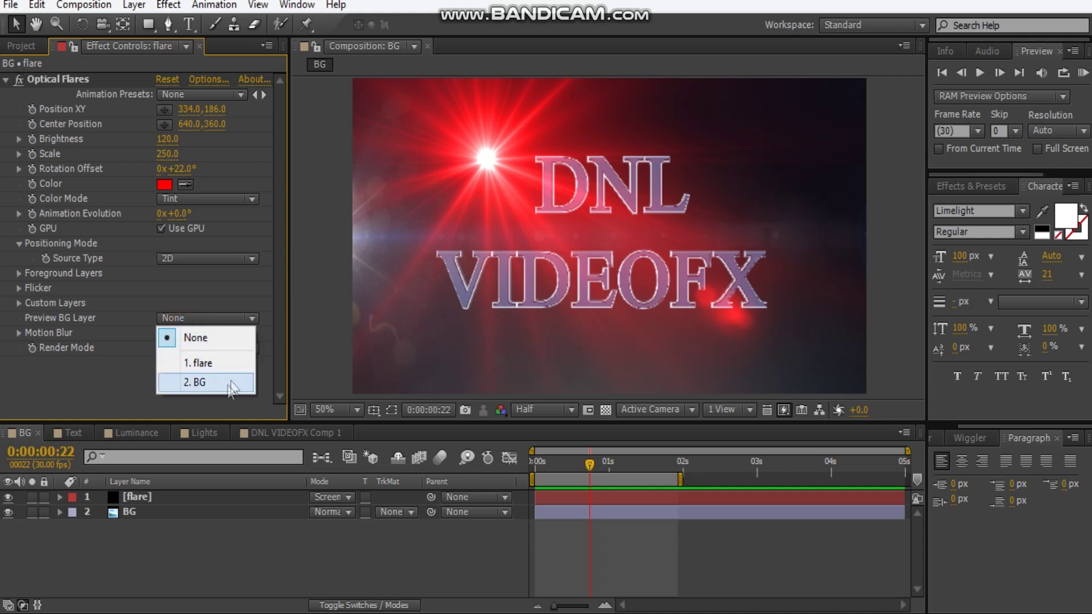
pyautogui.click(210, 388)
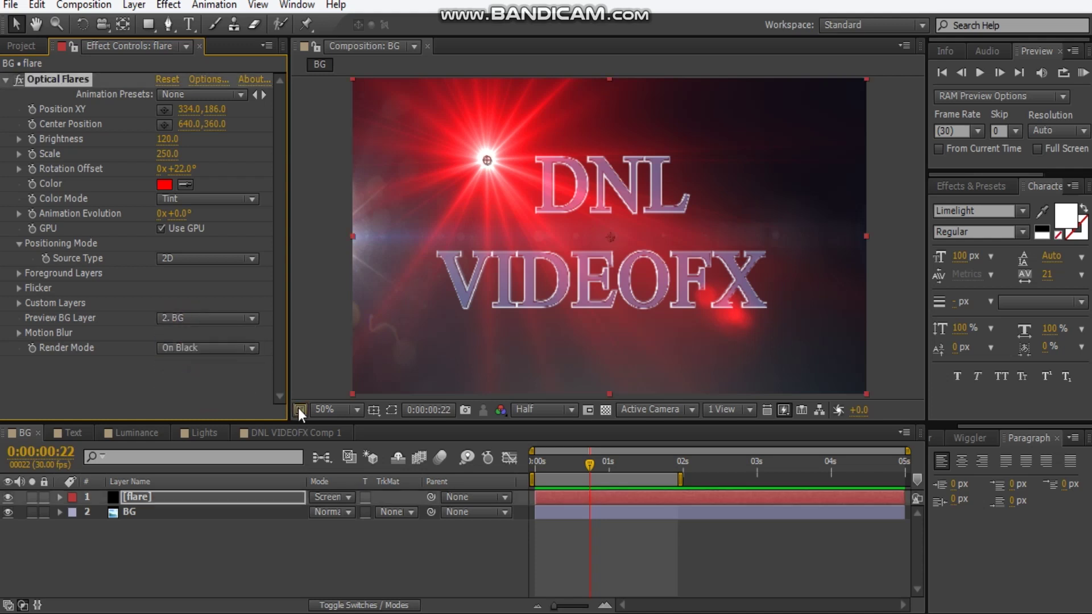
pyautogui.click(130, 512)
pyautogui.click(32, 514)
pyautogui.click(32, 514)
pyautogui.click(137, 496)
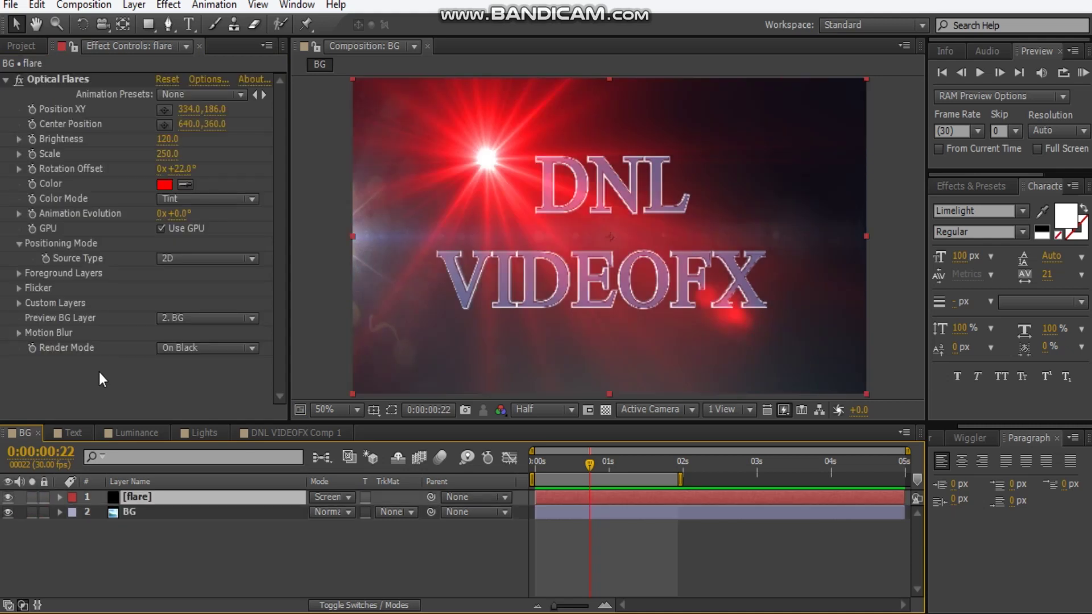
# - Open the Optical Flares options of the flare layer and move the preview flare to about 68.2, 31.7
pyautogui.click(320, 200)
pyautogui.click(177, 507)
pyautogui.click(175, 498)
pyautogui.click(213, 80)
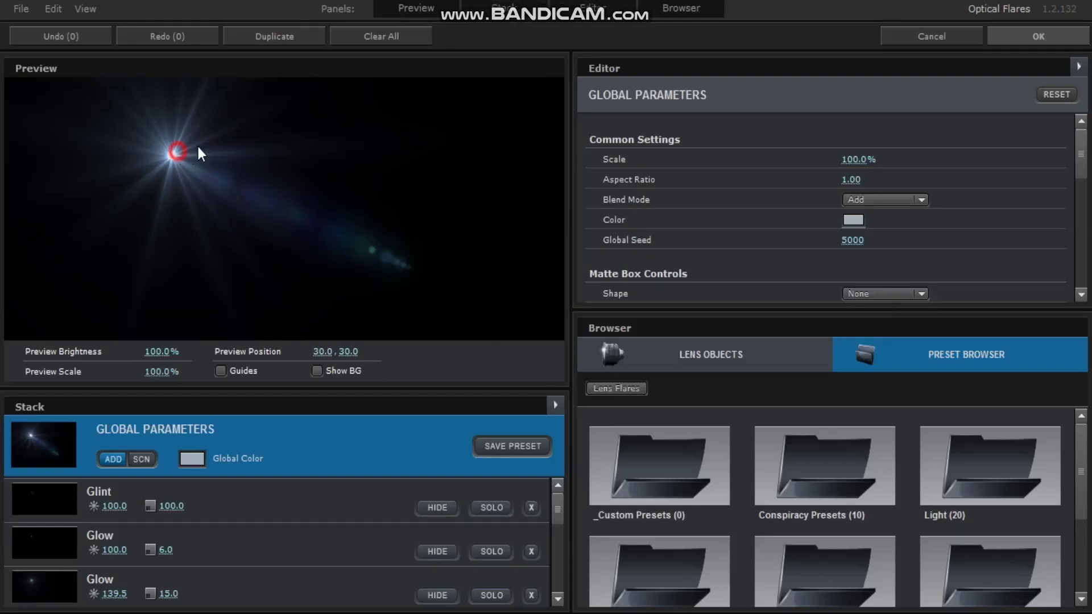
pyautogui.moveTo(181, 156); pyautogui.dragTo(493, 137)
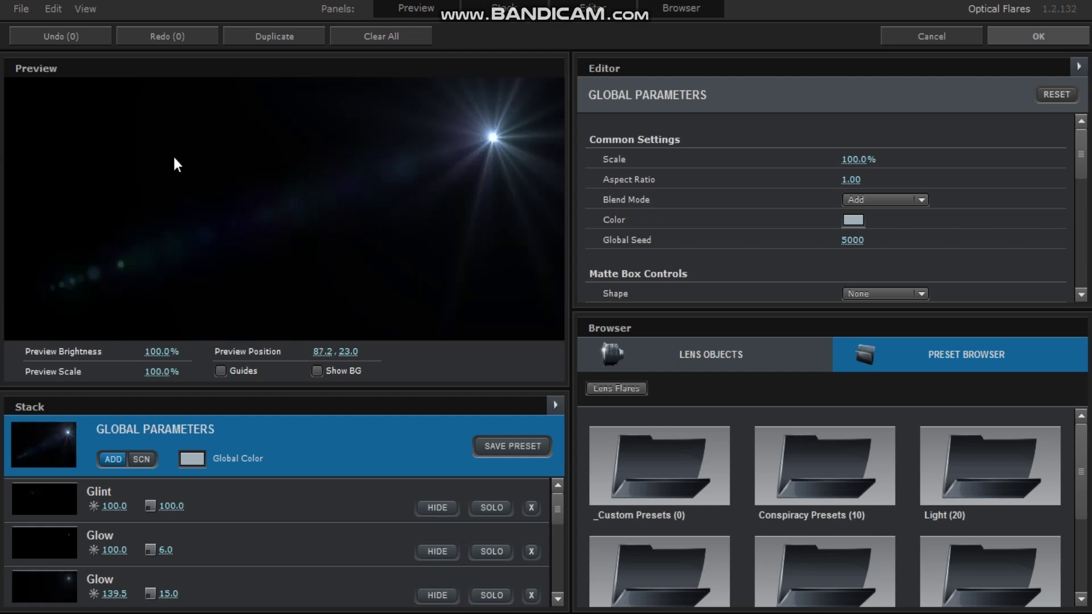
pyautogui.click(273, 244)
pyautogui.click(386, 159)
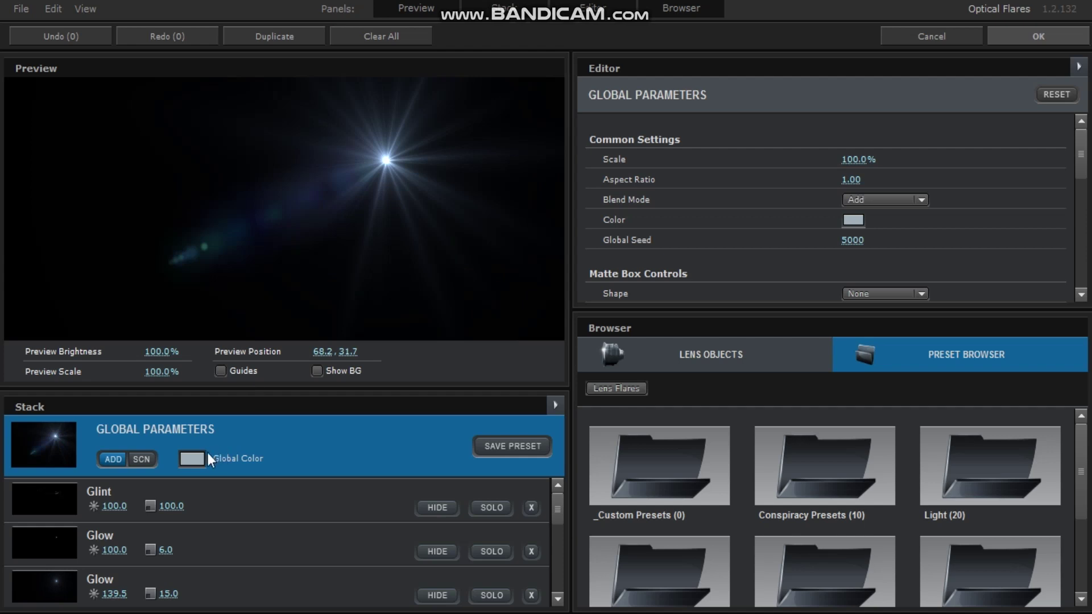
# - Preview the flare over the background, shifting it to about 74.8, 32.3, and hide the background again
pyautogui.moveTo(556, 515); pyautogui.dragTo(566, 458)
pyautogui.moveTo(1081, 139); pyautogui.dragTo(1081, 261)
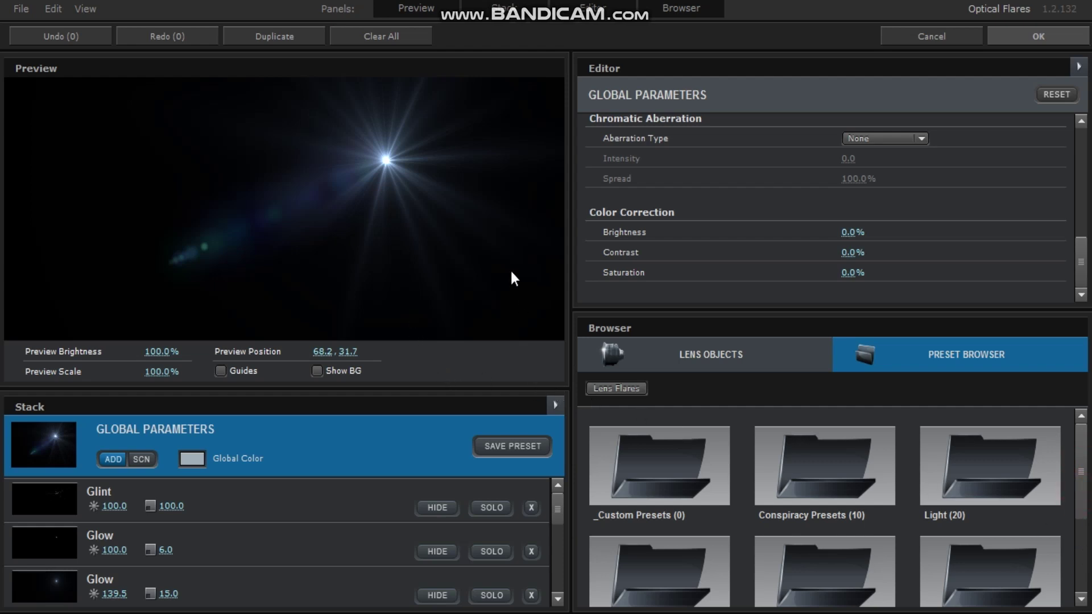
pyautogui.scroll(-3, 518, 289)
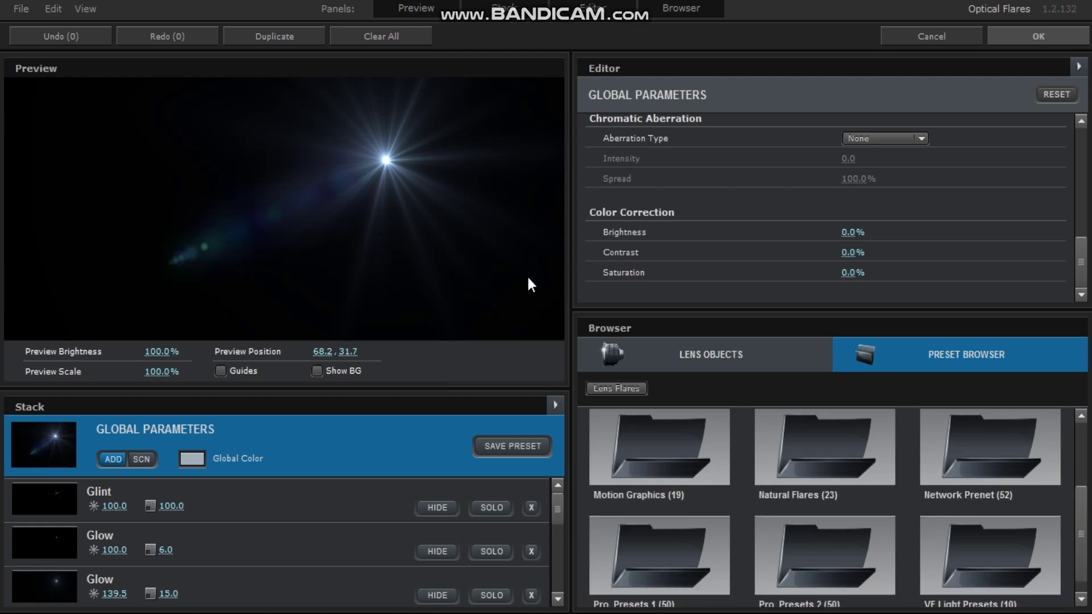
pyautogui.click(317, 371)
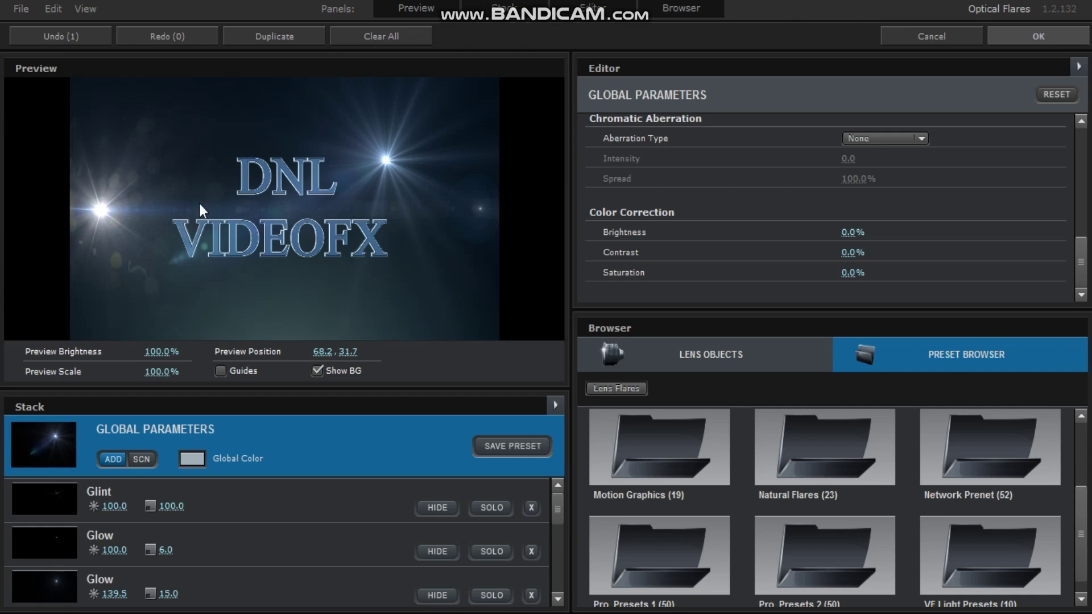
pyautogui.moveTo(388, 159); pyautogui.dragTo(423, 163)
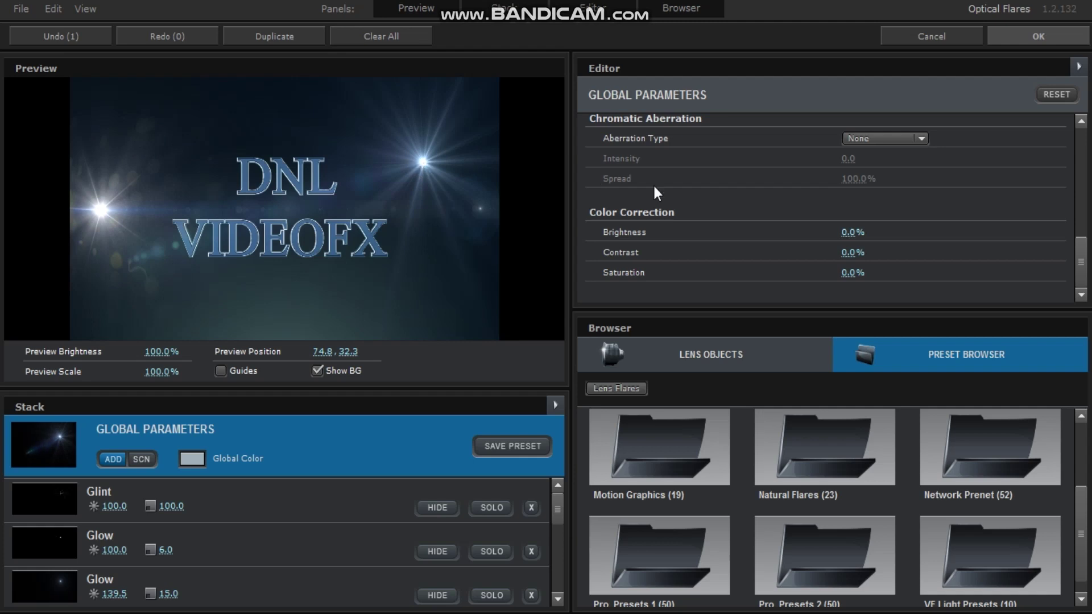
pyautogui.click(315, 370)
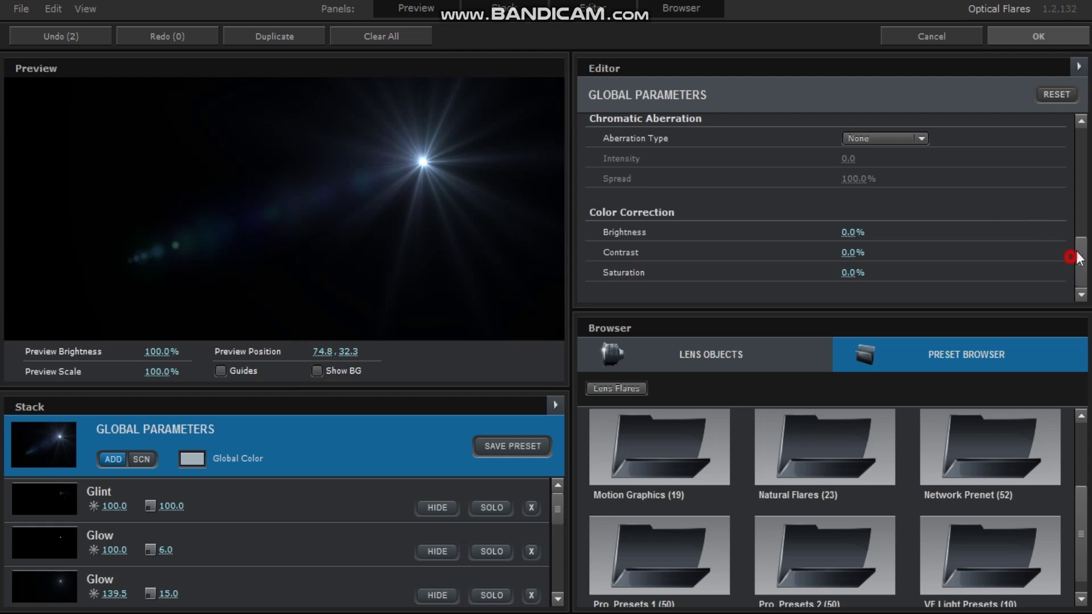
# - Set the matte box shape to Box and test it by moving the preview flare, ending at about 84.4, 27.7
pyautogui.scroll(5, 1077, 257)
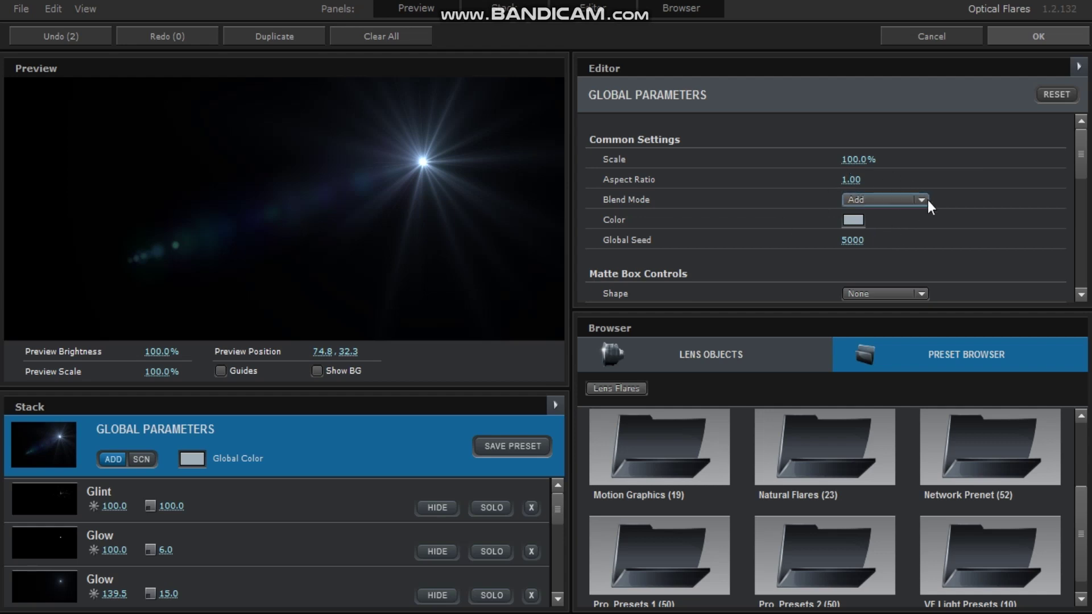
pyautogui.scroll(-3, 1083, 161)
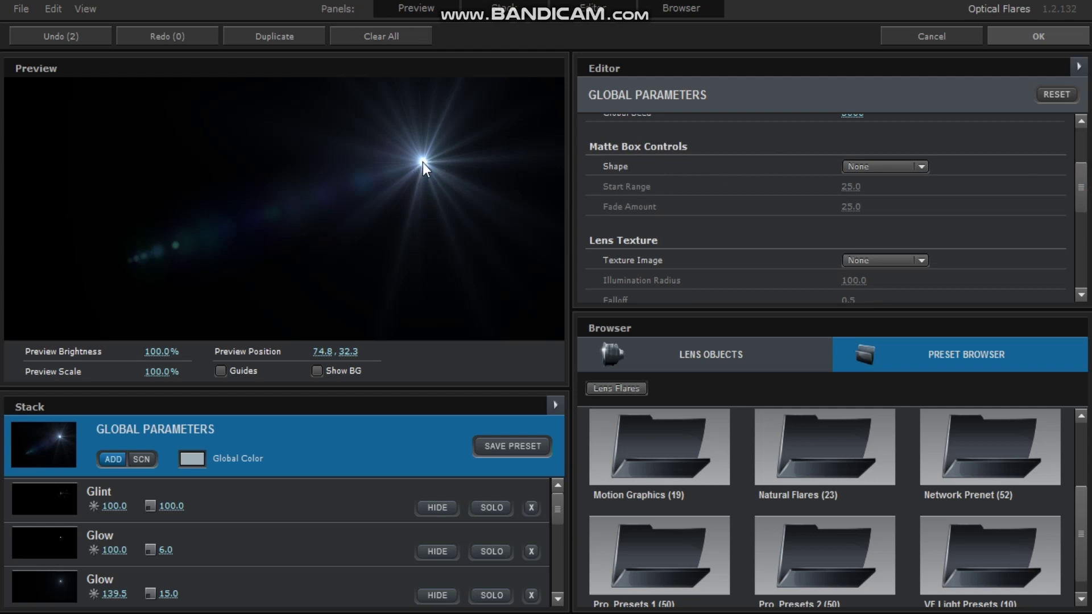
pyautogui.moveTo(422, 163); pyautogui.dragTo(743, 202)
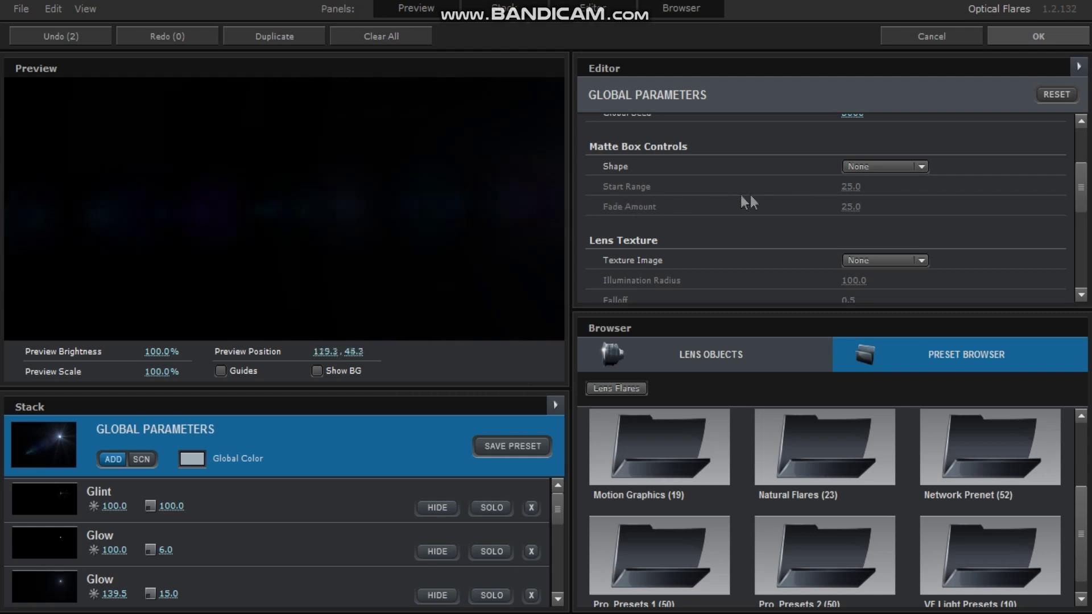
pyautogui.moveTo(938, 202); pyautogui.dragTo(1091, 198)
pyautogui.moveTo(960, 194); pyautogui.dragTo(459, 155)
pyautogui.click(893, 169)
pyautogui.click(914, 192)
pyautogui.moveTo(459, 157); pyautogui.dragTo(519, 160)
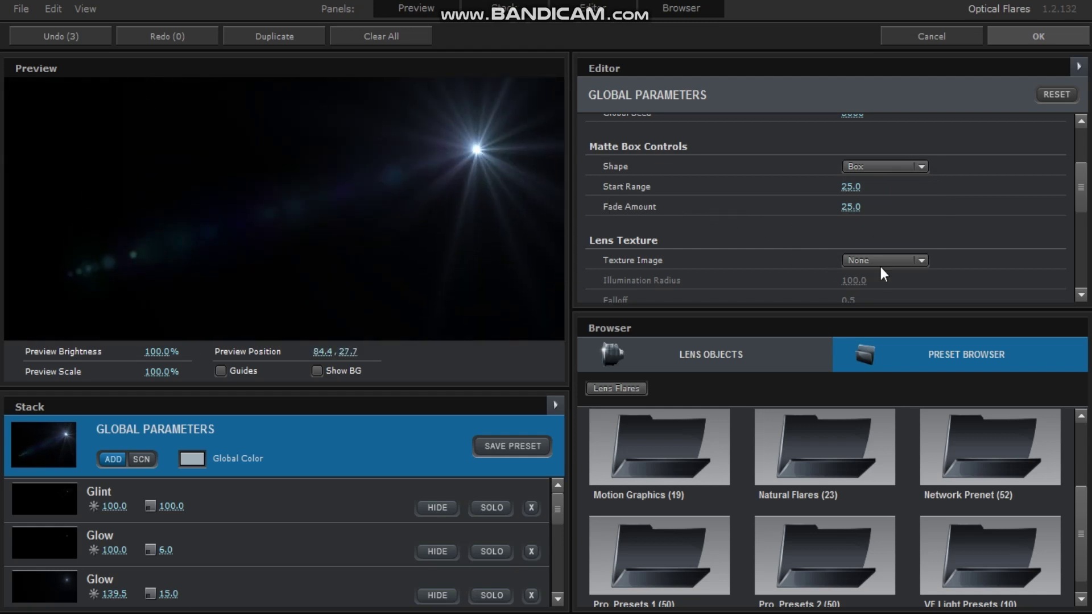
# - Apply the Coarse lens texture image and move the preview flare to about 85.1, 20.7
pyautogui.moveTo(1081, 174); pyautogui.dragTo(1081, 202)
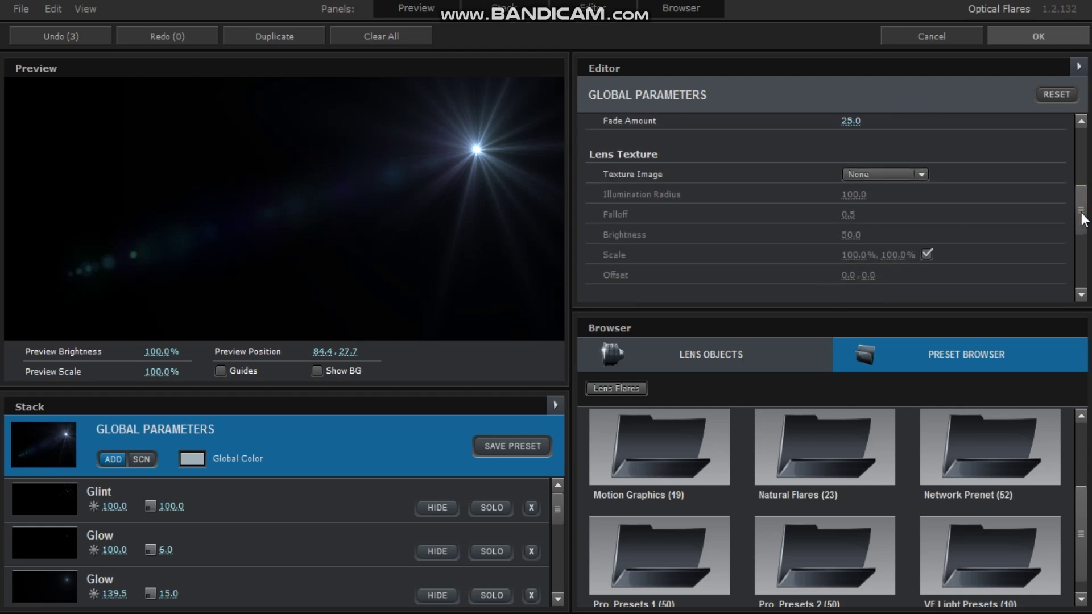
pyautogui.click(890, 174)
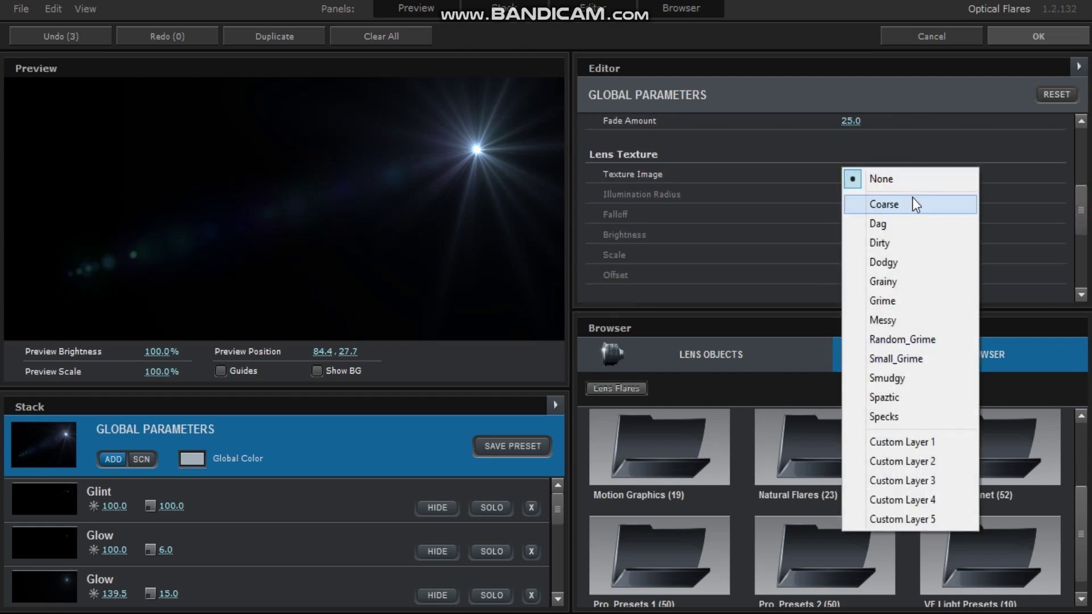
pyautogui.click(910, 206)
pyautogui.moveTo(476, 152); pyautogui.dragTo(499, 140)
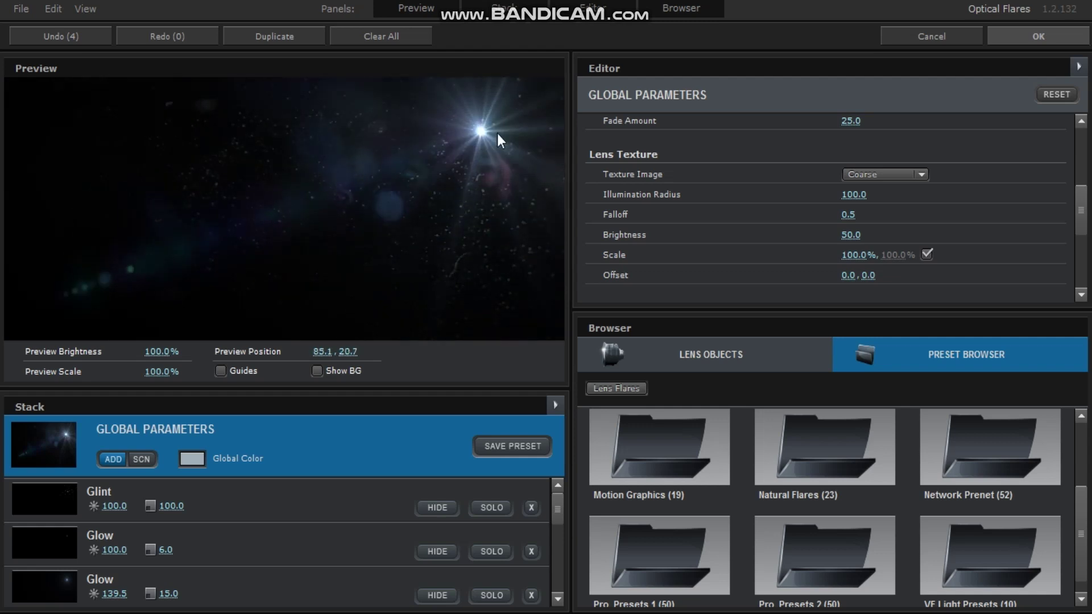
# - Set the chromatic aberration type to Purple Fringe
pyautogui.moveTo(1080, 215); pyautogui.dragTo(1082, 231)
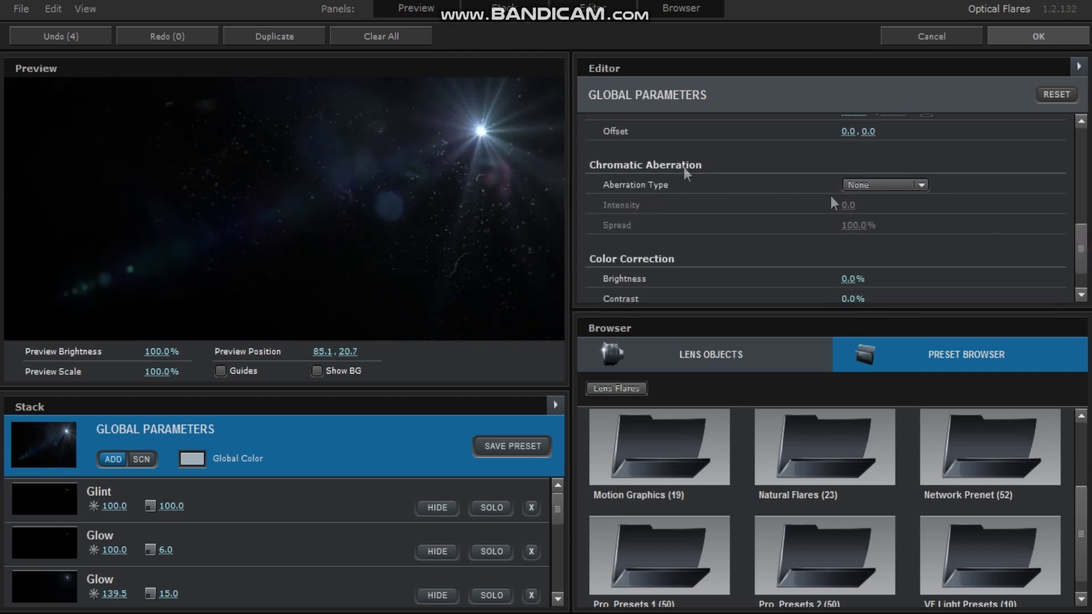
pyautogui.click(862, 188)
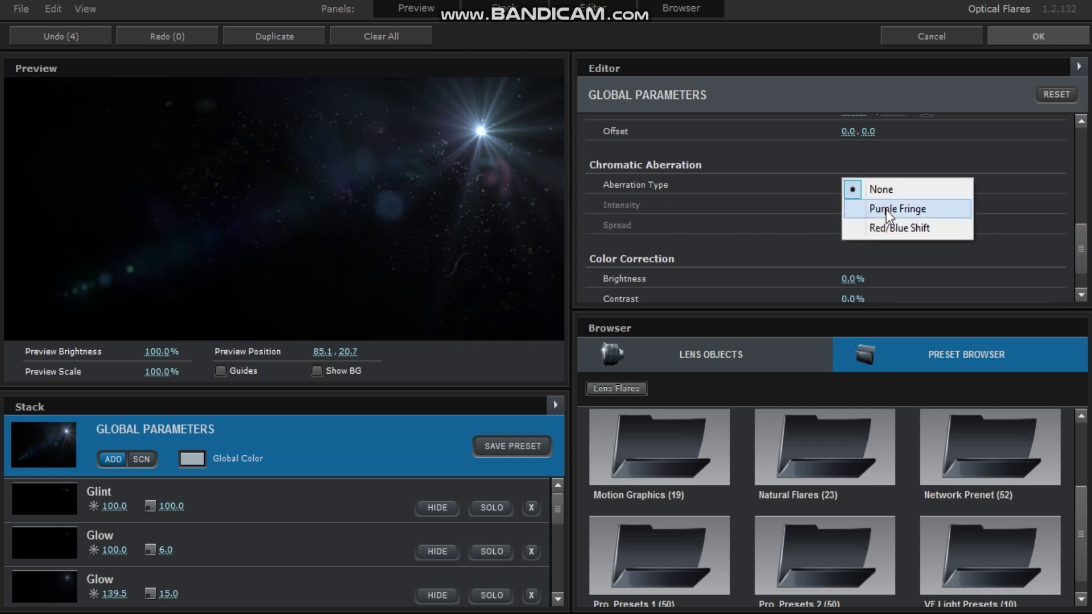
pyautogui.click(886, 210)
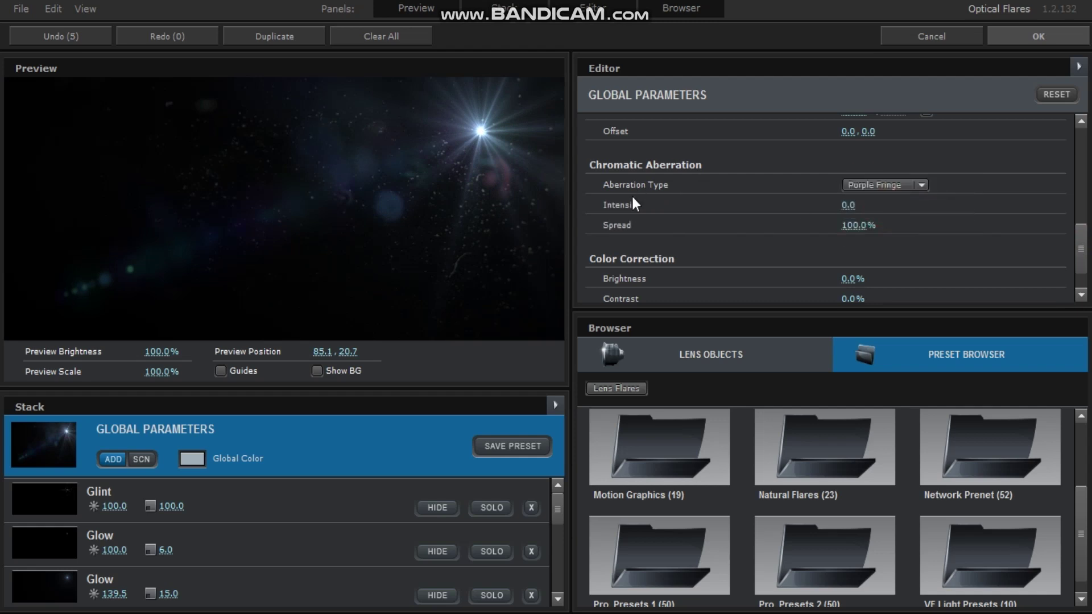
# - Add a basic Iris lens object to the flare and look through its settings
pyautogui.click(649, 363)
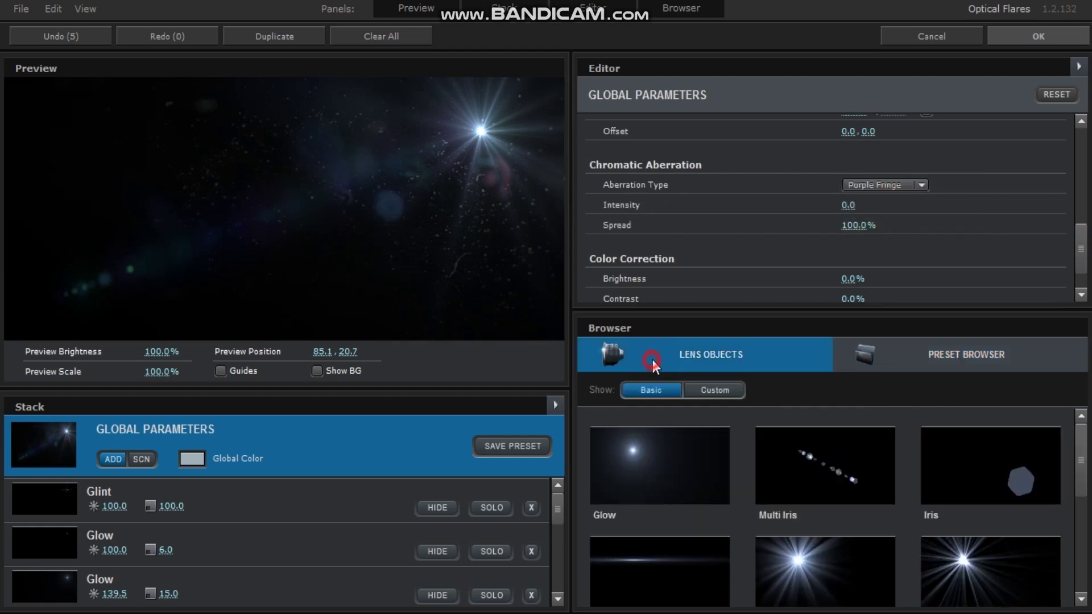
pyautogui.click(996, 469)
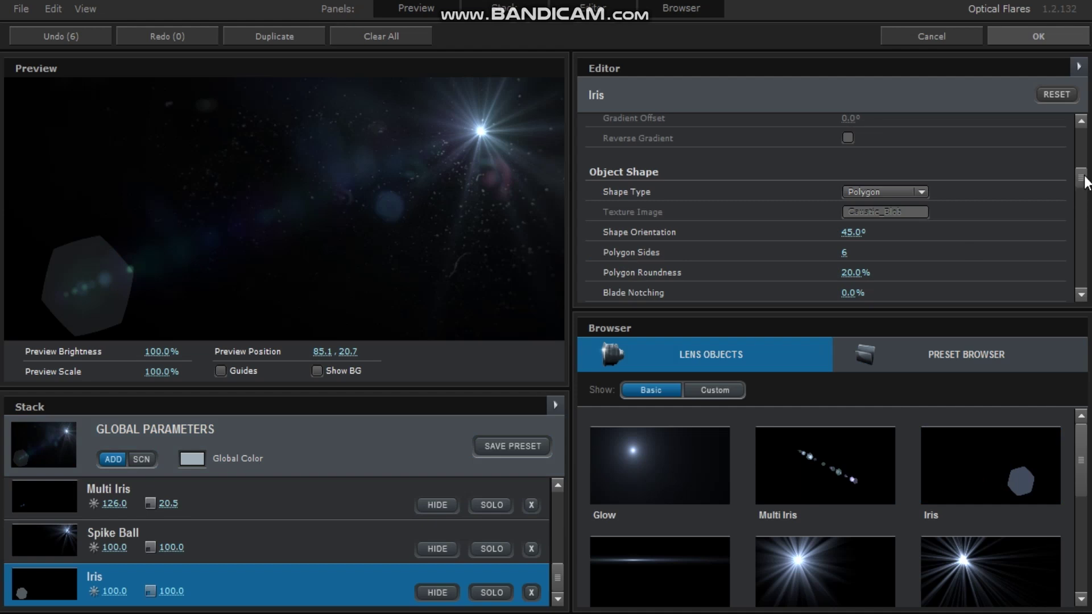
pyautogui.scroll(5, 1084, 176)
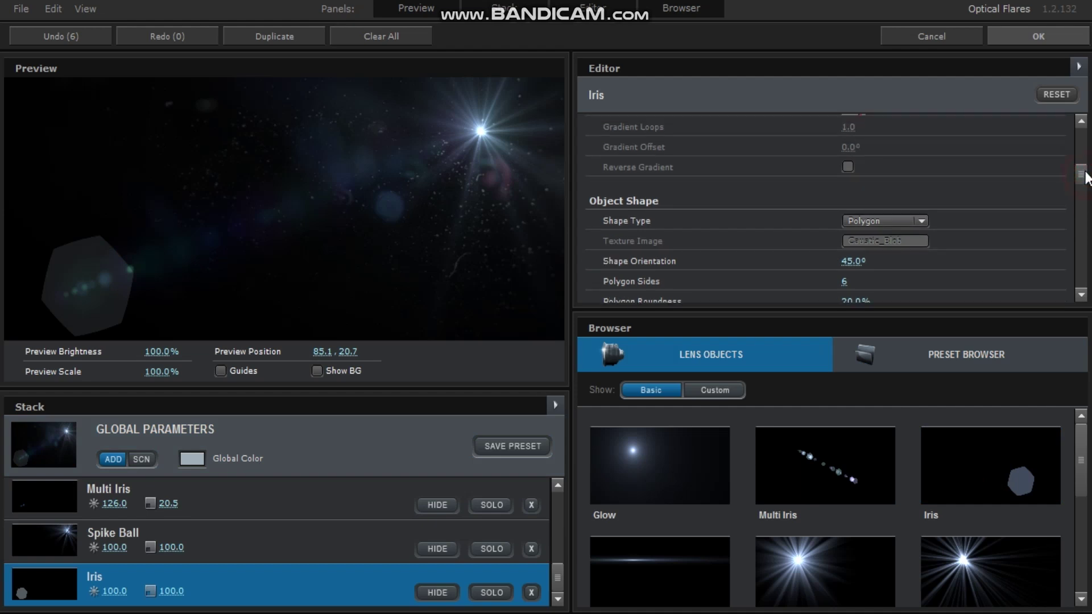
# - Set the global chromatic aberration intensity to 189 and test it by moving the preview flare to about 77.8, 21.7
pyautogui.click(303, 441)
pyautogui.moveTo(1082, 196); pyautogui.dragTo(1078, 245)
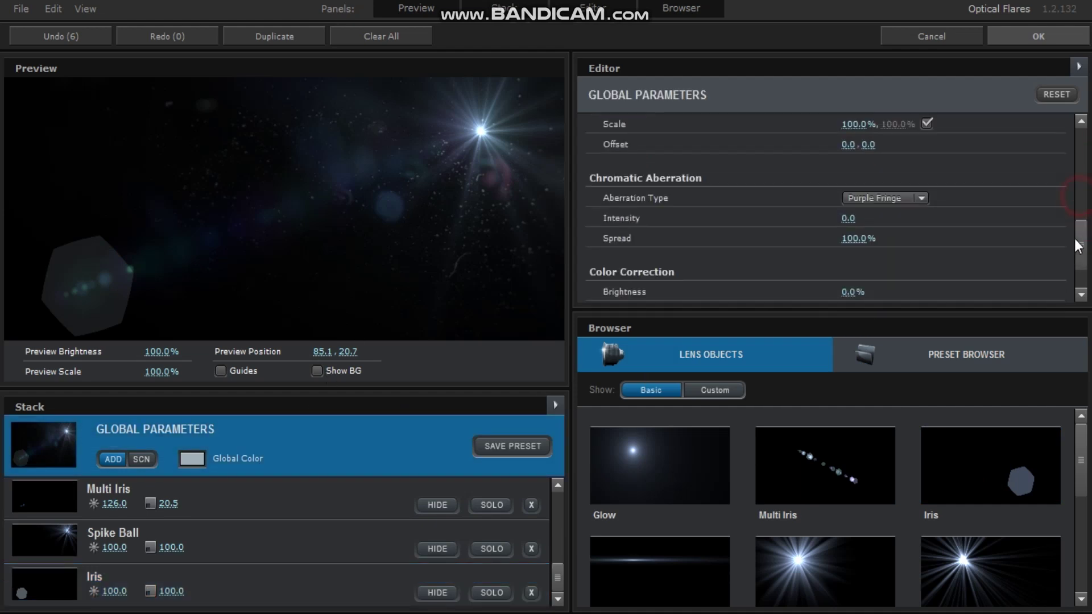
pyautogui.moveTo(845, 219)
pyautogui.mouseDown()
pyautogui.moveTo(880, 224)
pyautogui.moveTo(849, 224)
pyautogui.mouseUp()
pyautogui.moveTo(478, 131); pyautogui.dragTo(424, 165)
pyautogui.moveTo(847, 217); pyautogui.dragTo(996, 216)
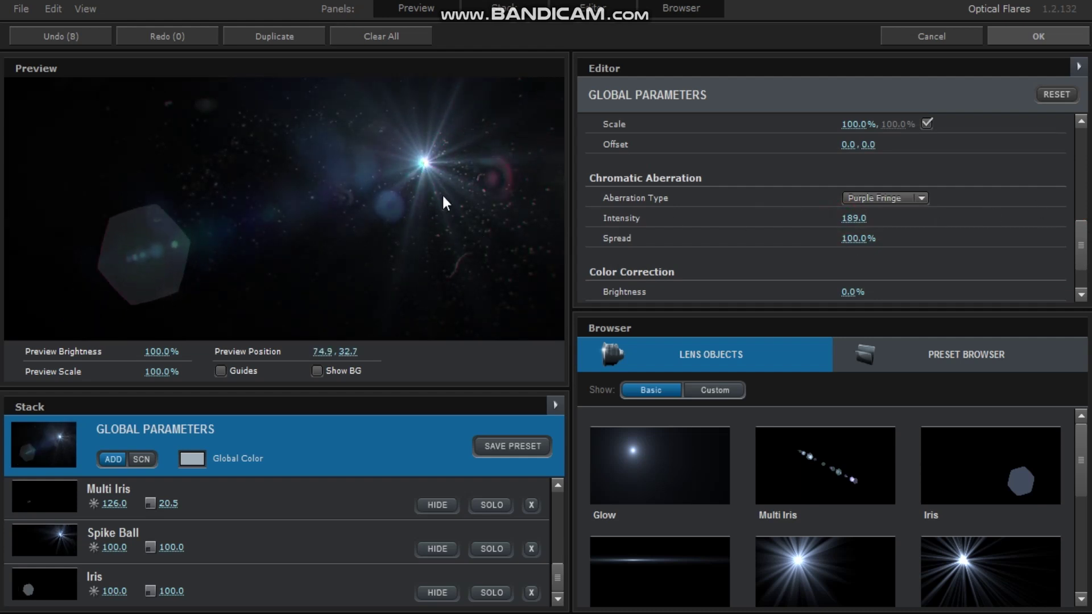
pyautogui.moveTo(428, 166); pyautogui.dragTo(440, 134)
# - Test the Red/Blue Shift aberration type with the preview flare at about 80.2, 25.0 and set the aberration intensity to 0
pyautogui.click(887, 199)
pyautogui.click(913, 243)
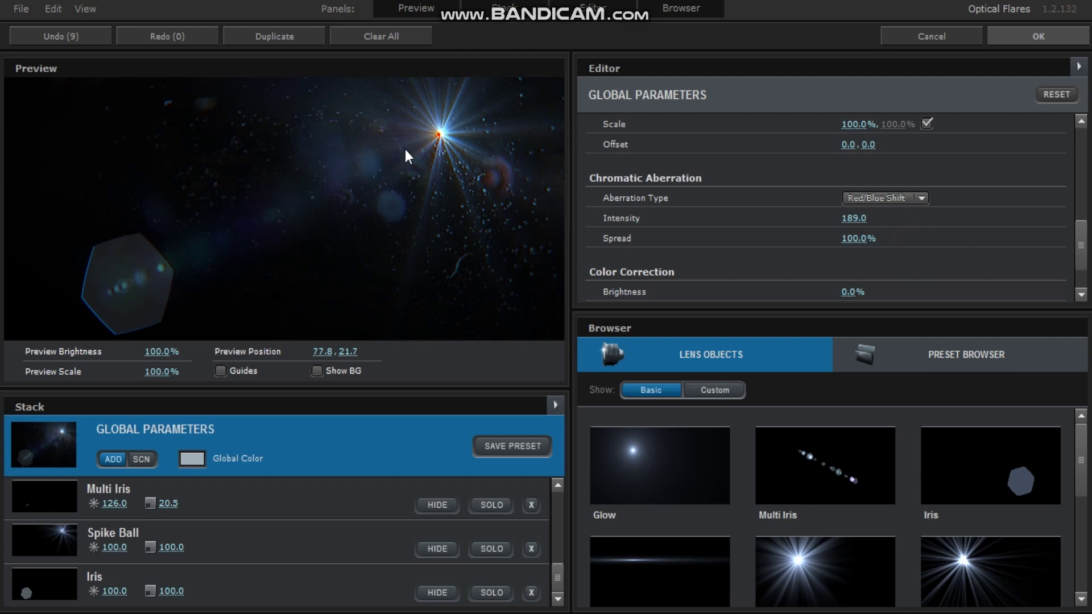
pyautogui.moveTo(443, 135)
pyautogui.mouseDown()
pyautogui.moveTo(328, 128)
pyautogui.moveTo(162, 181)
pyautogui.moveTo(398, 127)
pyautogui.moveTo(482, 146)
pyautogui.moveTo(432, 138)
pyautogui.mouseUp()
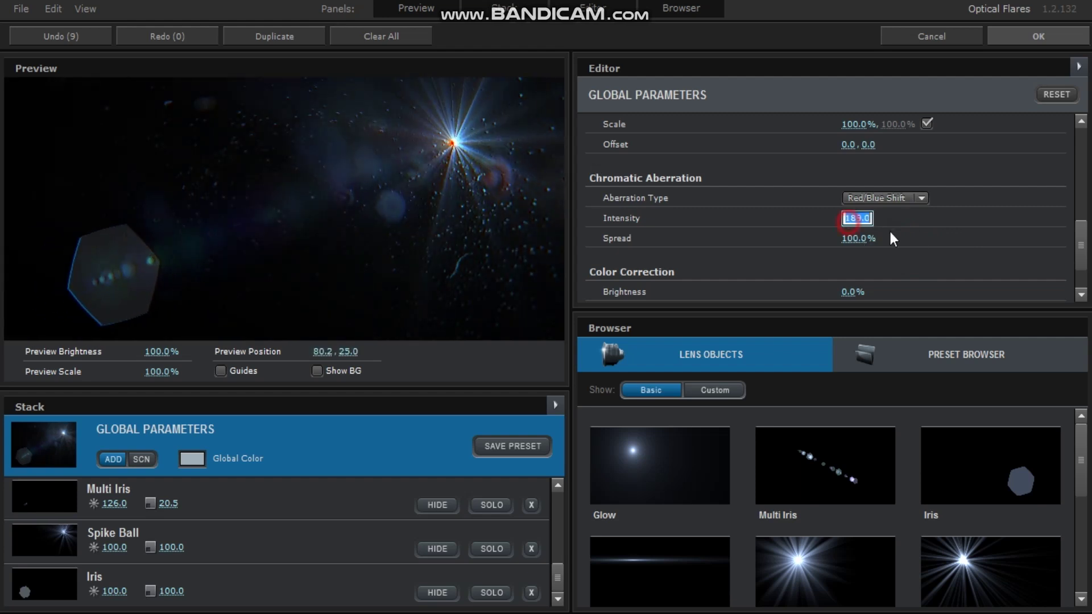
pyautogui.write('0')
pyautogui.press('Return')
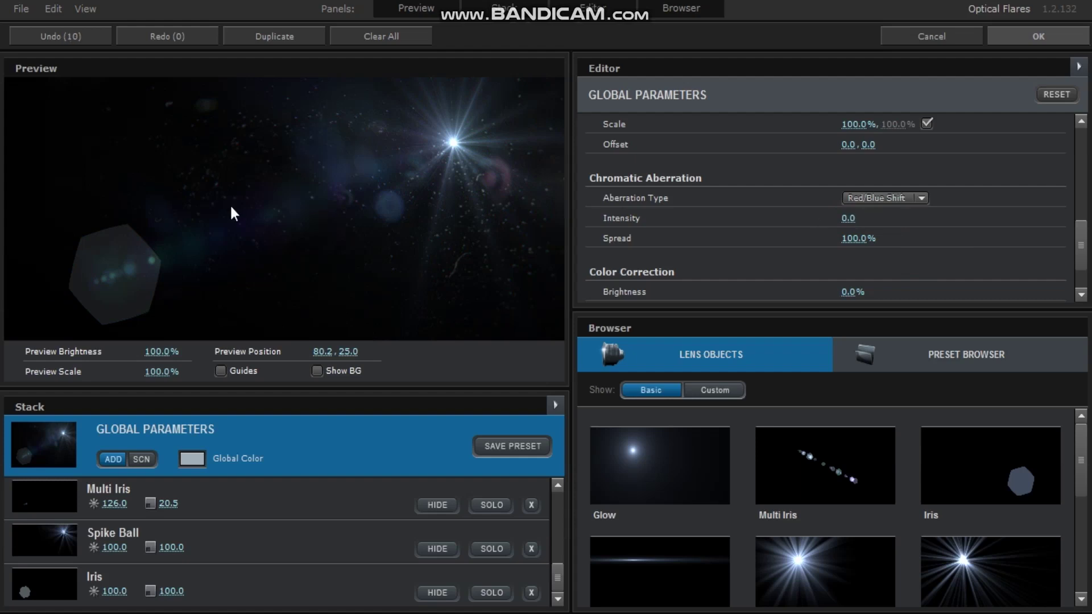
# - Set the Iris object's shape type to Texture and open the browser for its texture image
pyautogui.click(210, 592)
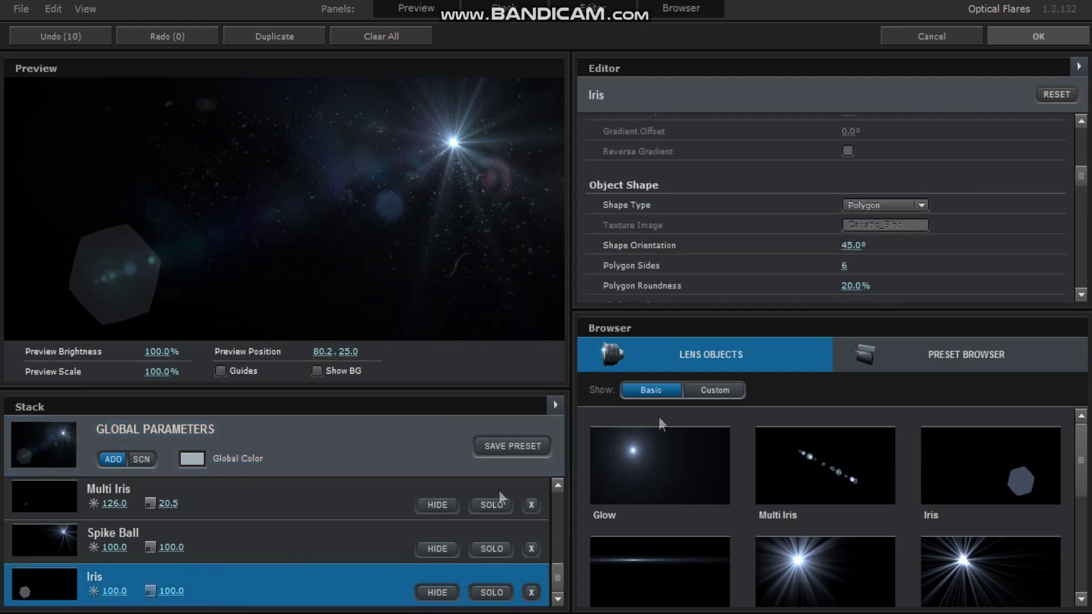
pyautogui.click(862, 209)
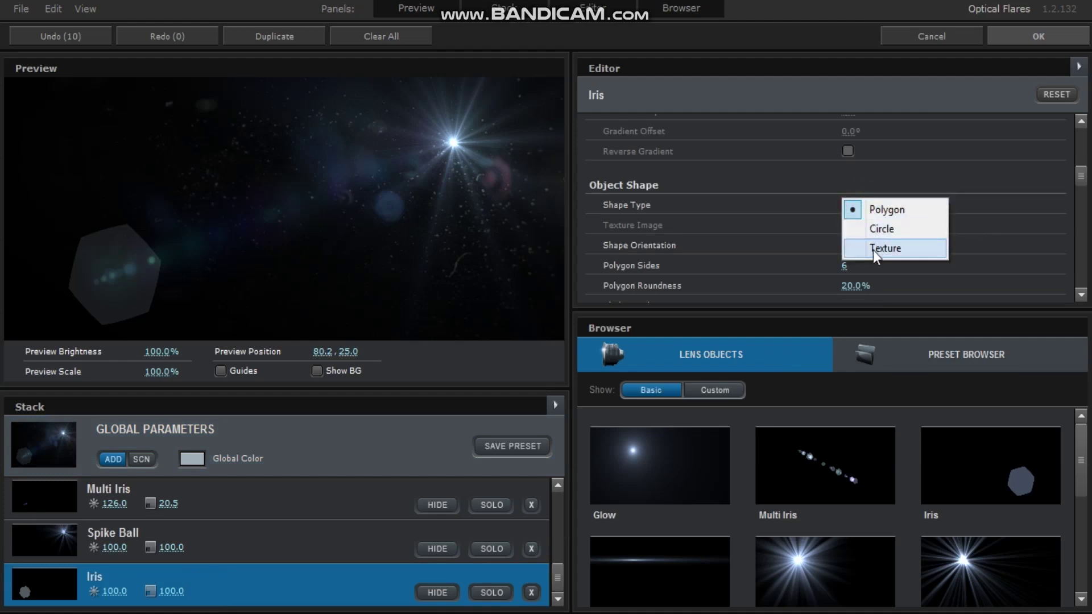
pyautogui.click(872, 249)
pyautogui.click(868, 226)
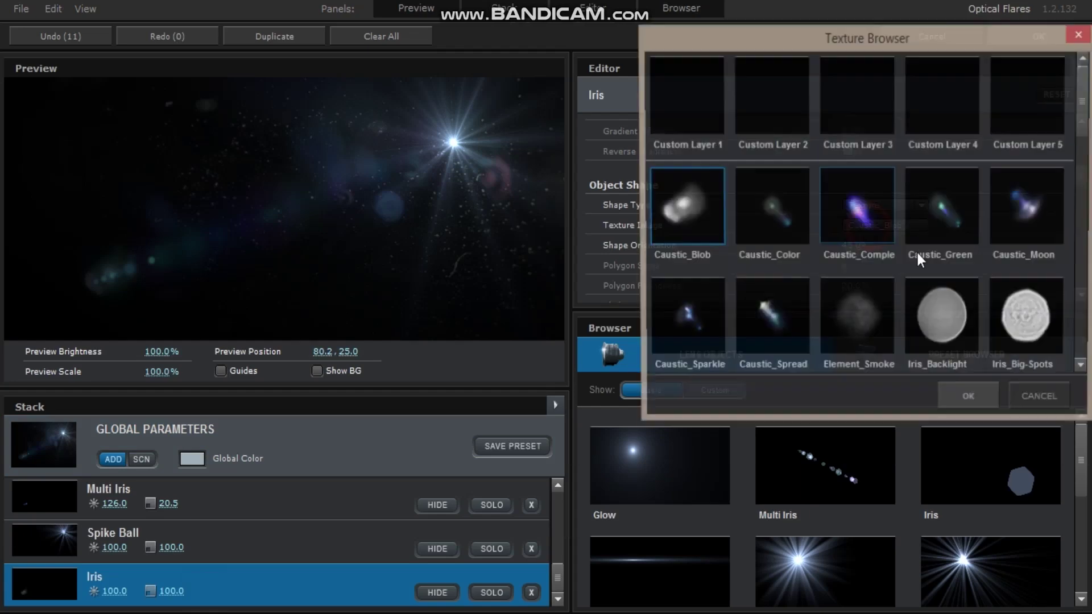
# - Try several textures on the Iris object, including Light_Glass, and apply Caustic_Blob
pyautogui.moveTo(1090, 112); pyautogui.dragTo(1083, 288)
pyautogui.click(937, 234)
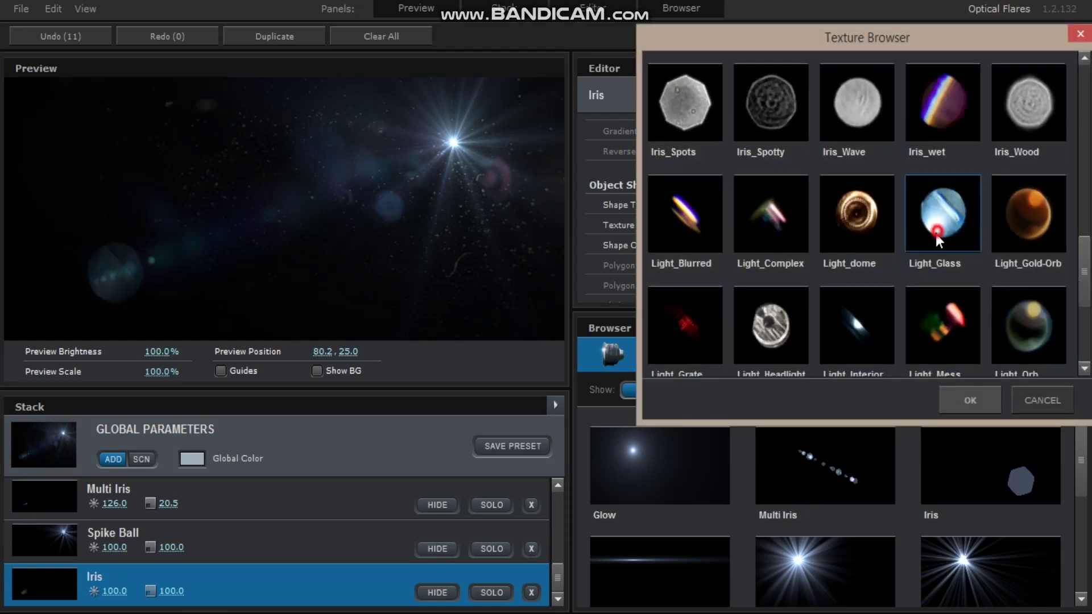
pyautogui.click(1023, 317)
pyautogui.click(751, 345)
pyautogui.click(701, 234)
pyautogui.click(1084, 272)
pyautogui.moveTo(1087, 276)
pyautogui.mouseDown()
pyautogui.moveTo(1088, 341)
pyautogui.moveTo(1085, 103)
pyautogui.mouseUp()
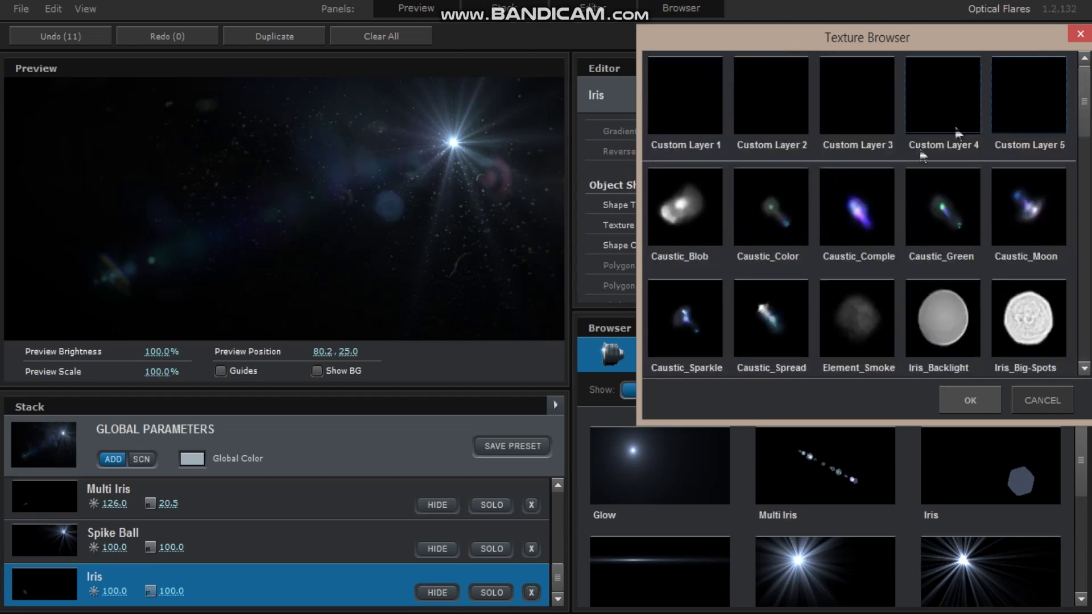
pyautogui.click(681, 213)
pyautogui.click(969, 398)
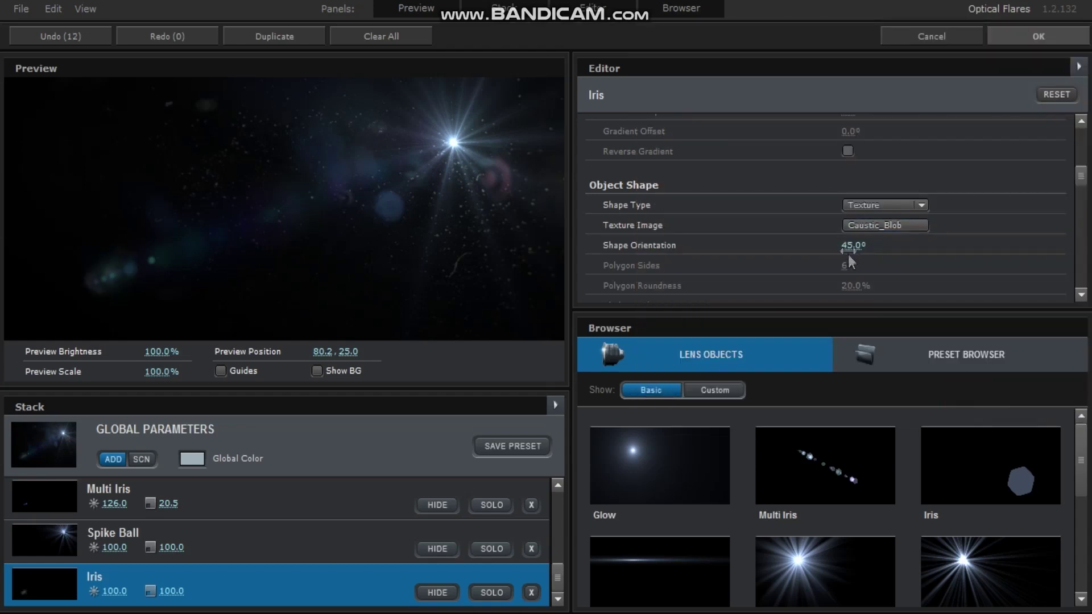
# - Rotate the Iris object's shape orientation and set its shape type to Polygon
pyautogui.moveTo(850, 250); pyautogui.dragTo(1043, 251)
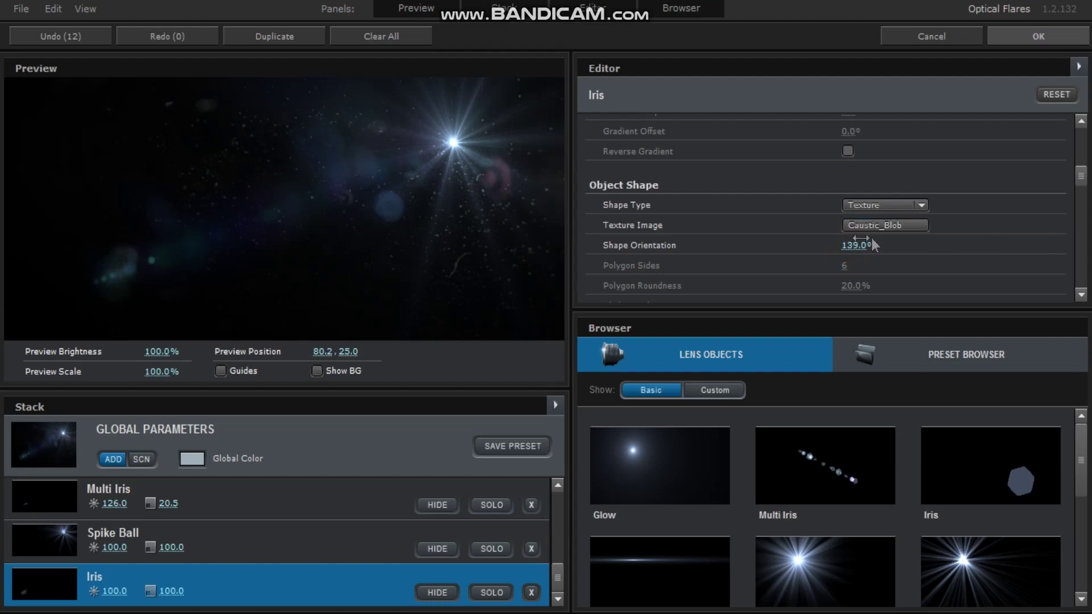
pyautogui.click(883, 205)
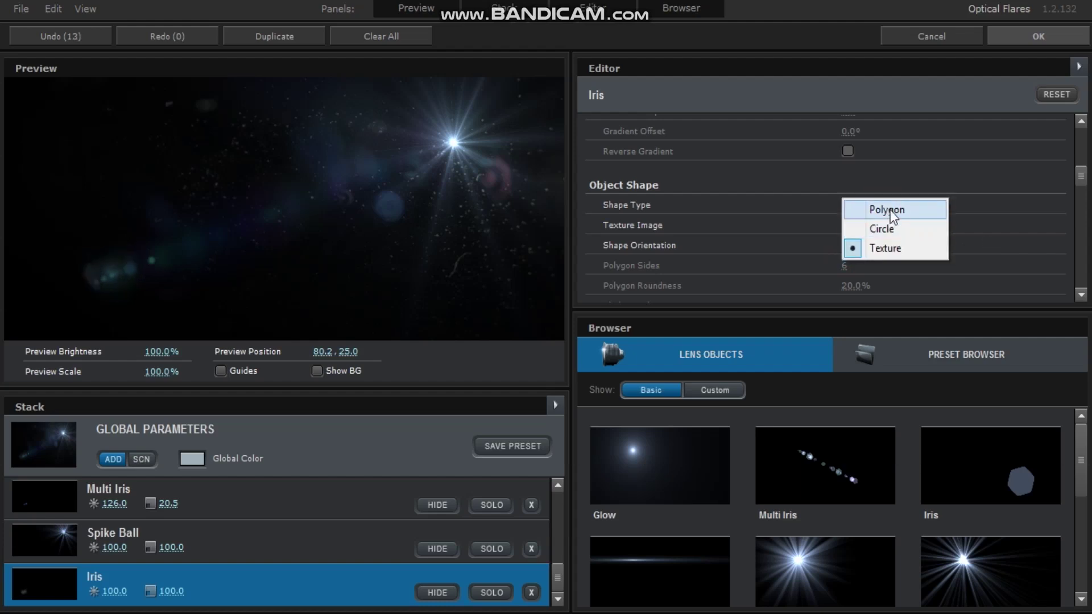
pyautogui.click(890, 209)
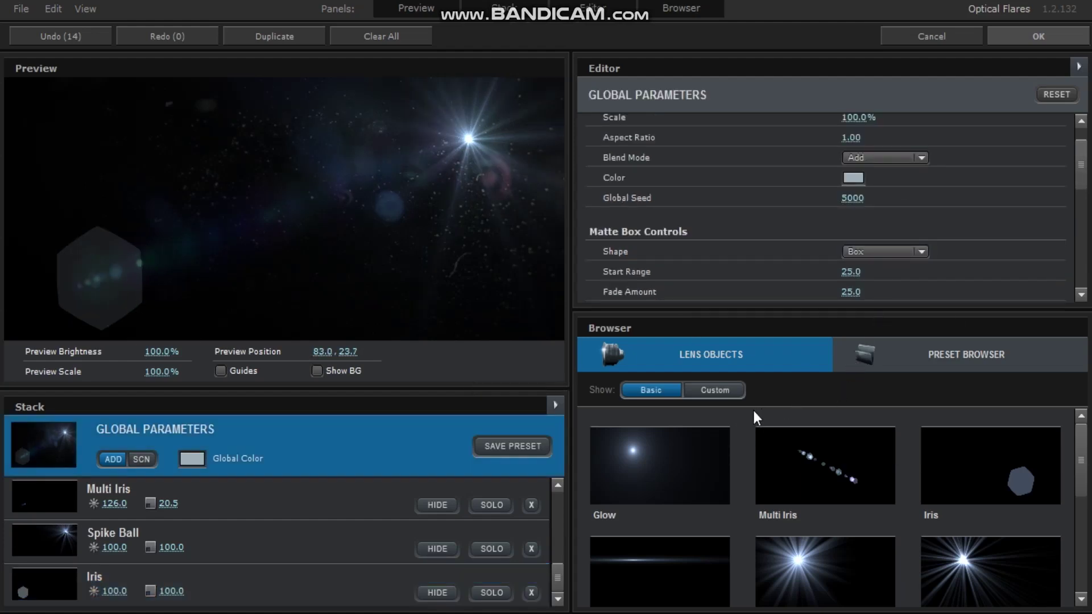
# - Add a basic Shimmer lens object to the flare
pyautogui.moveTo(1077, 458); pyautogui.dragTo(1074, 503)
pyautogui.click(801, 470)
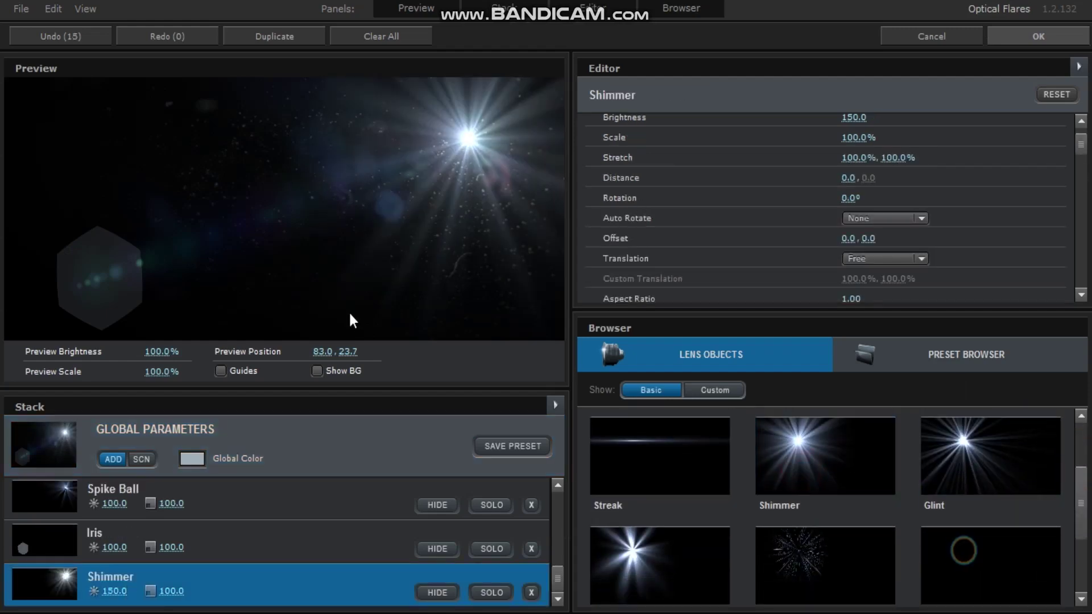
# - Set the Shimmer's animation speed to 157 and amount to 100, and move the preview flare to about 75.2, 39.7
pyautogui.scroll(-5, 737, 214)
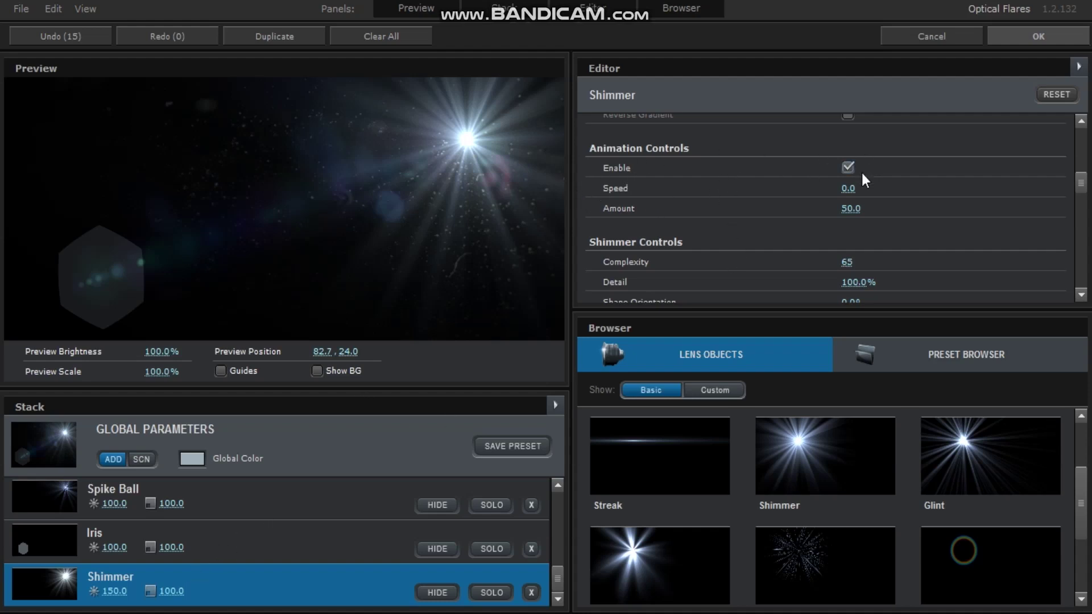
pyautogui.moveTo(845, 192); pyautogui.dragTo(875, 192)
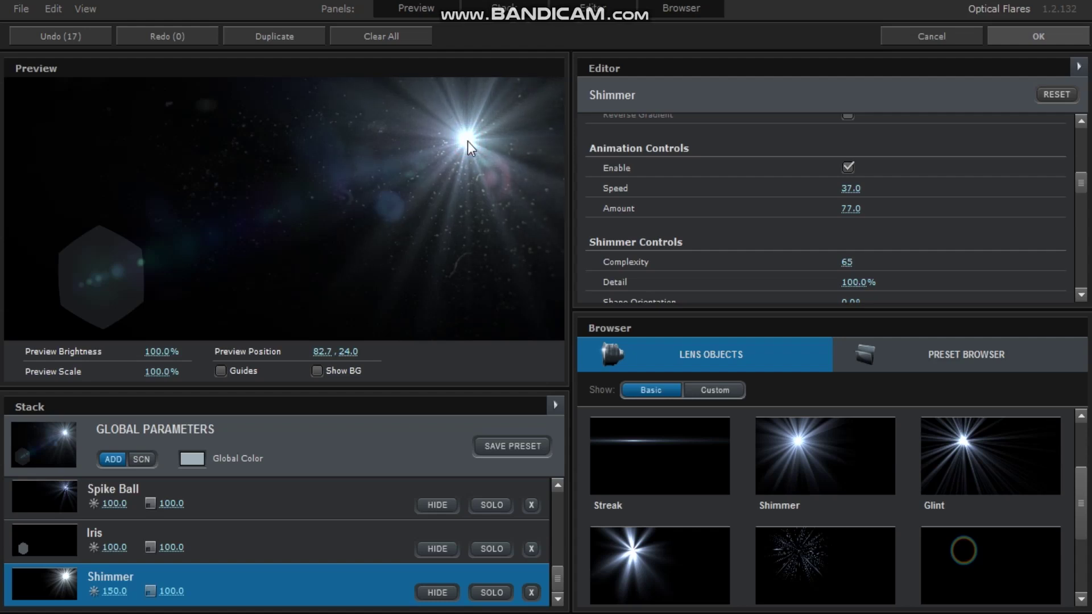
pyautogui.moveTo(846, 195); pyautogui.dragTo(963, 187)
pyautogui.moveTo(851, 210); pyautogui.dragTo(857, 210)
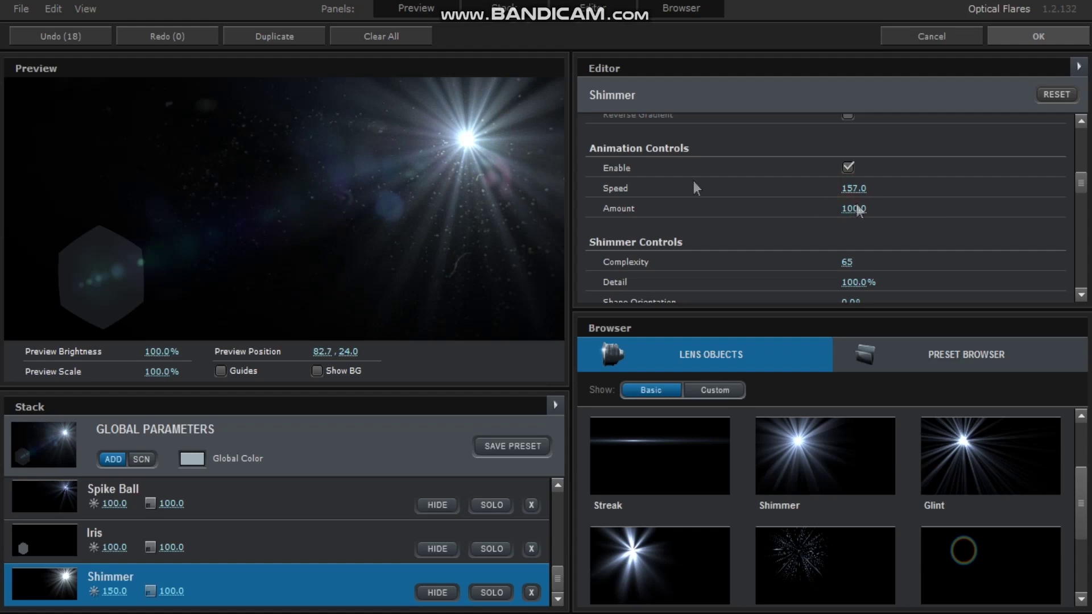
pyautogui.click(467, 141)
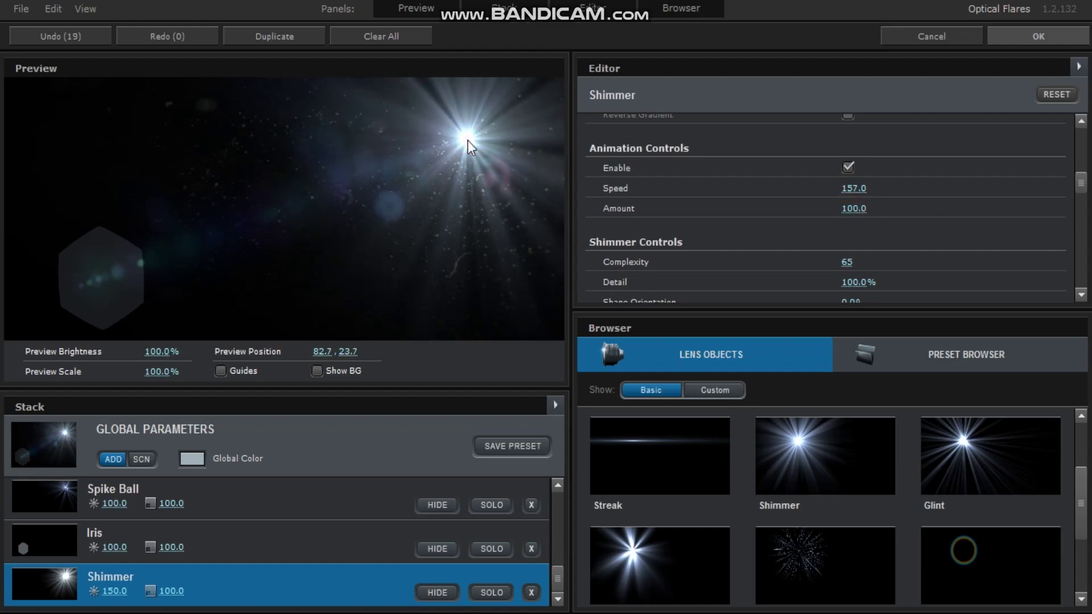
pyautogui.moveTo(468, 141); pyautogui.dragTo(426, 183)
# - Add a Lens Orbs object to the flare and set its shape to the Iris_Backlight texture
pyautogui.moveTo(1087, 520); pyautogui.dragTo(1089, 581)
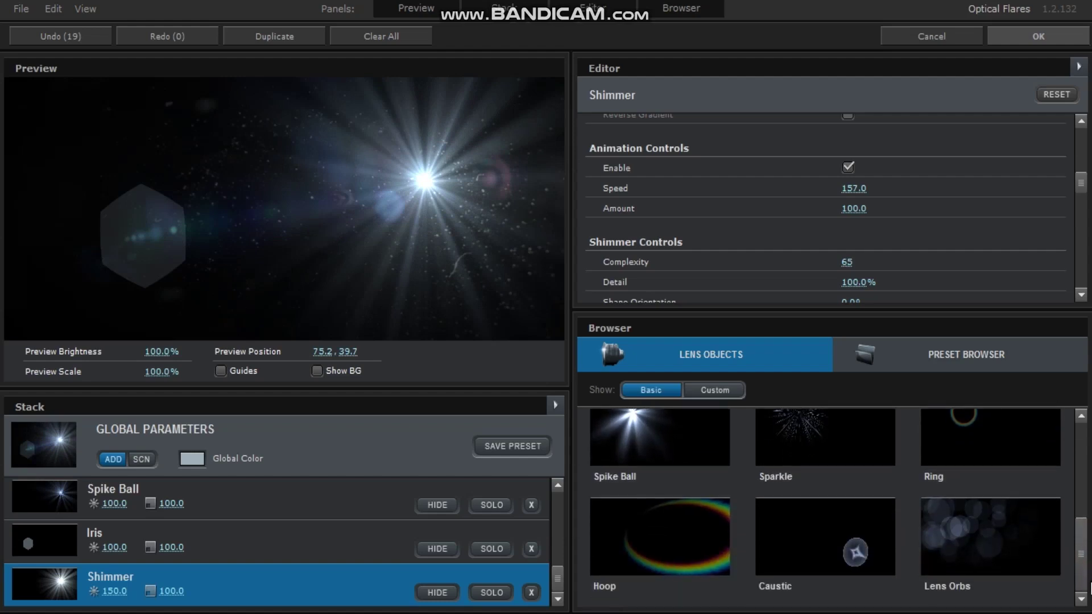
pyautogui.click(957, 532)
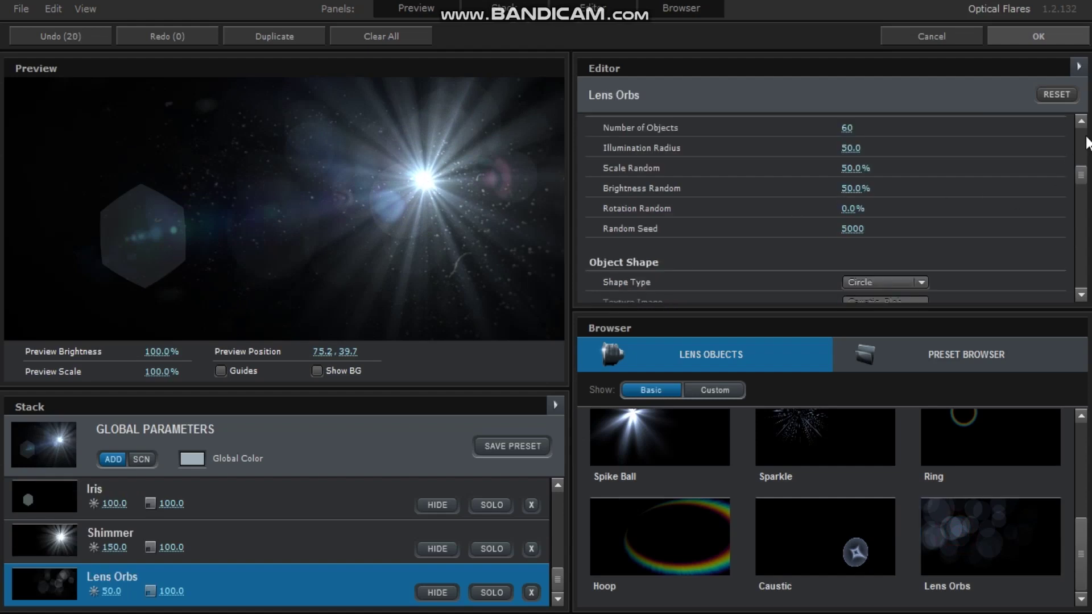
pyautogui.click(1081, 185)
pyautogui.click(876, 210)
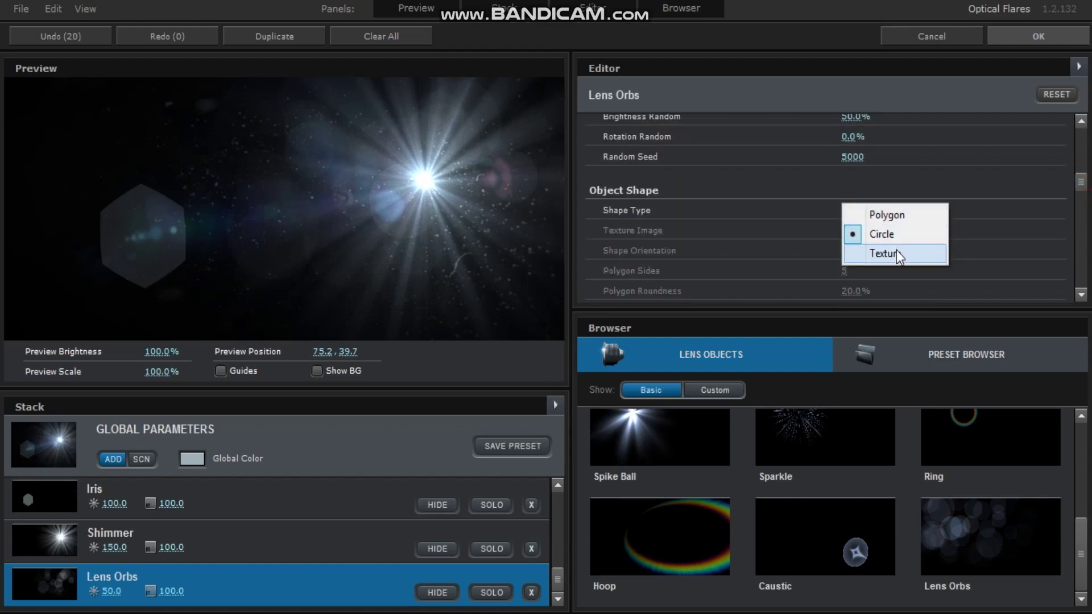
pyautogui.click(896, 251)
pyautogui.click(877, 230)
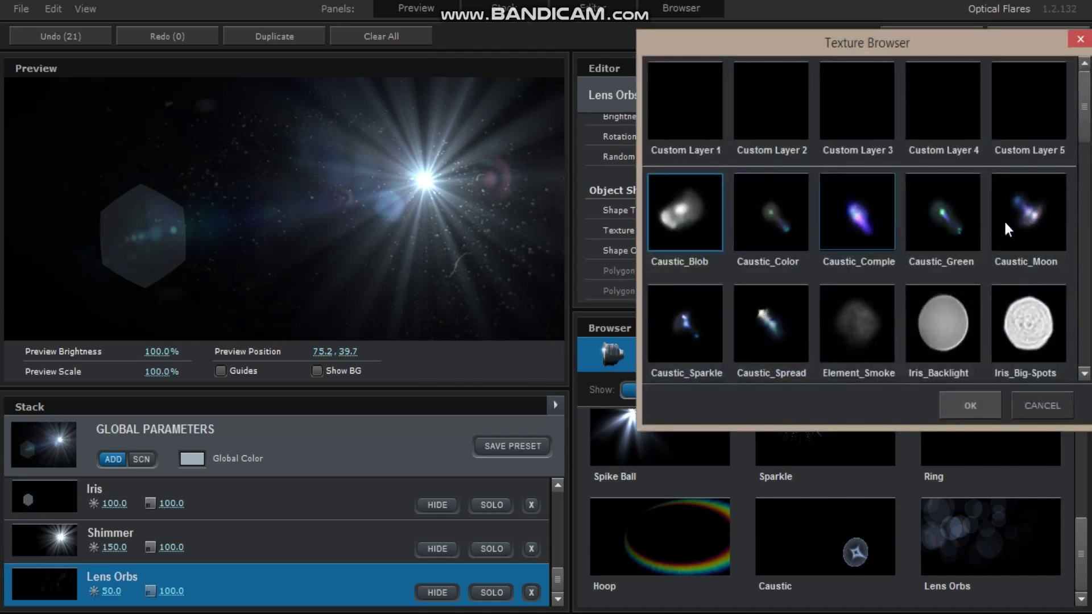
pyautogui.scroll(-3, 1047, 226)
pyautogui.click(956, 266)
pyautogui.click(970, 406)
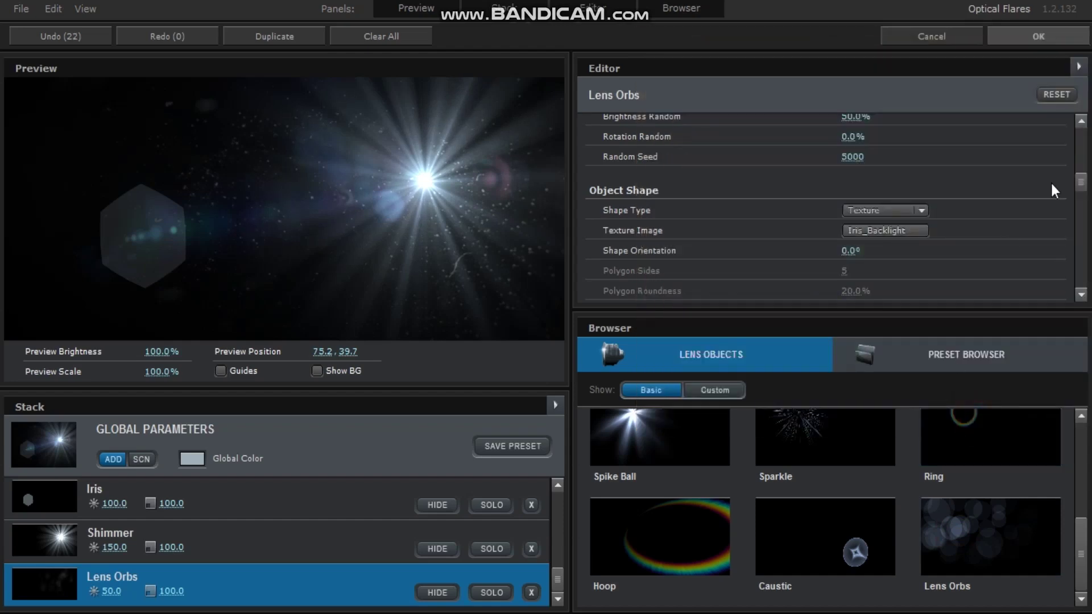
# - Set the Lens Orbs brightness to 176, scale to 169% and rotation to 148°
pyautogui.moveTo(1084, 190); pyautogui.dragTo(1082, 140)
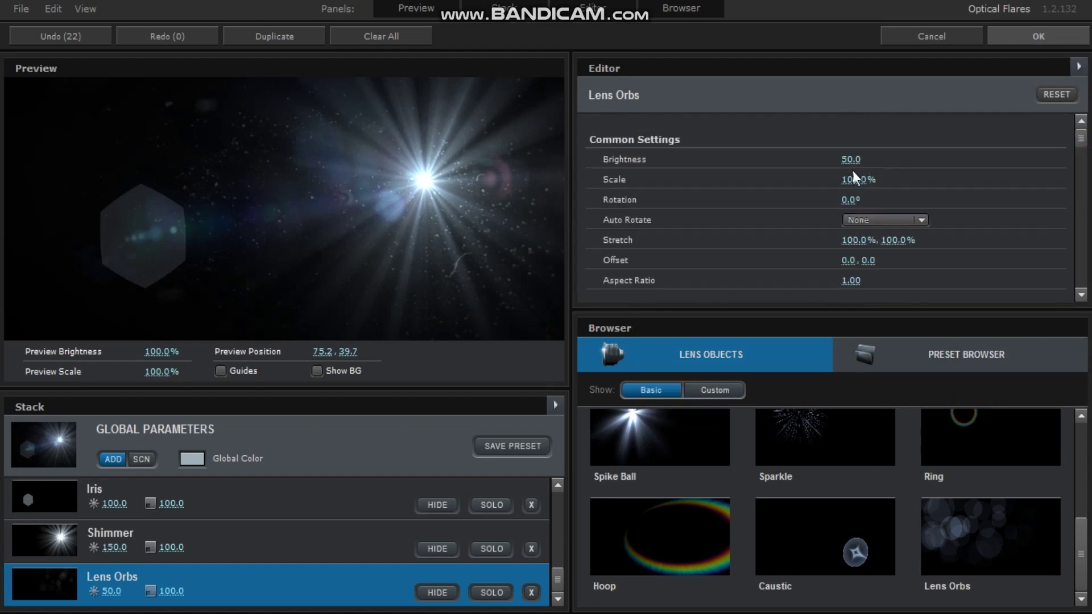
pyautogui.moveTo(853, 157); pyautogui.dragTo(940, 190)
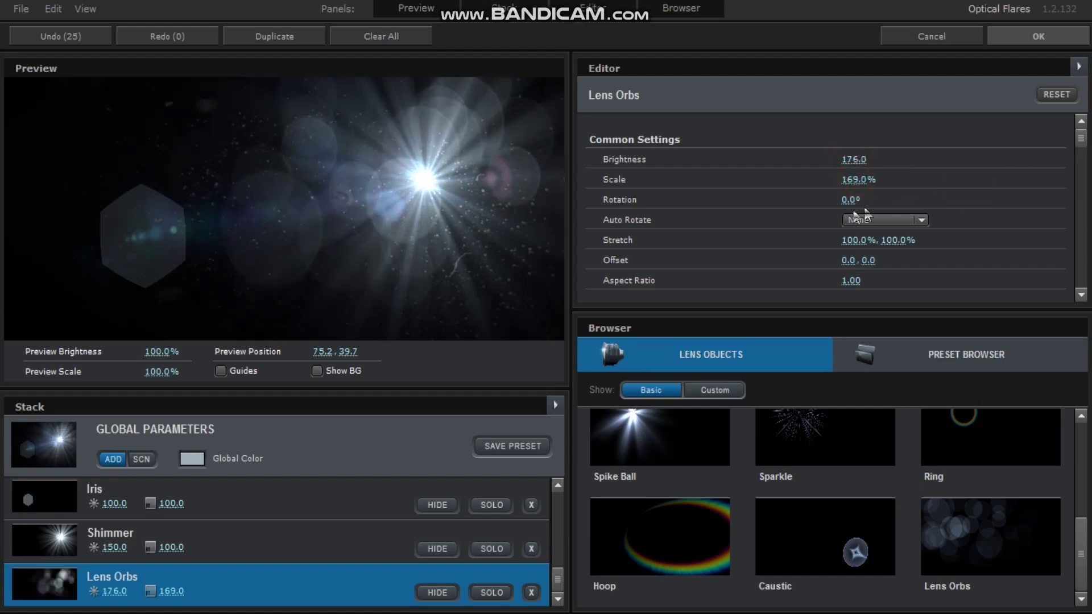
pyautogui.click(851, 200)
pyautogui.write('100.0')
pyautogui.moveTo(853, 200); pyautogui.dragTo(887, 200)
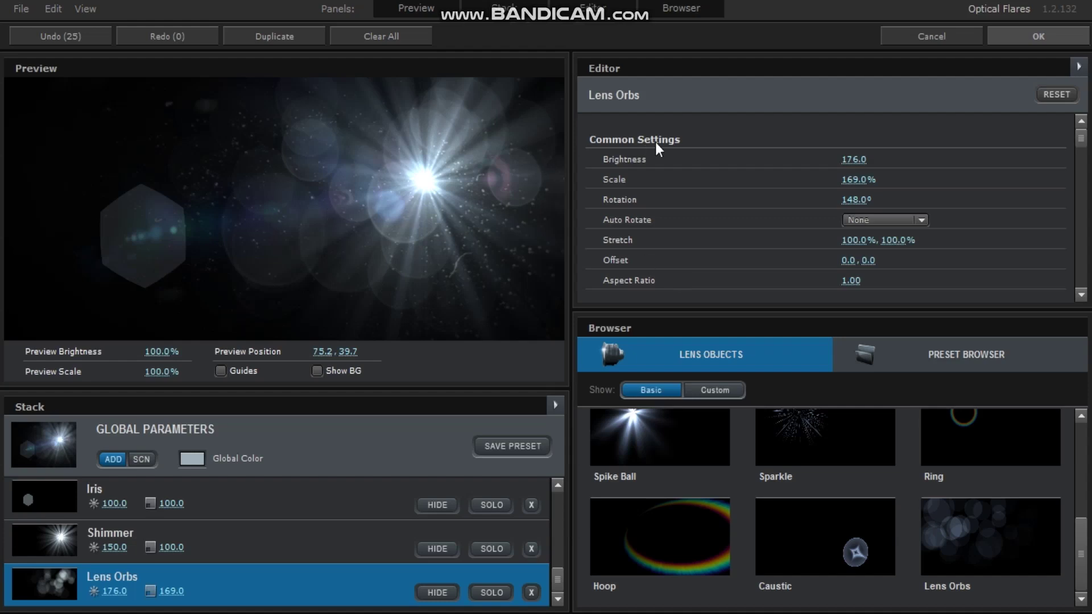
# - Close the flare options editor without keeping the changes
pyautogui.moveTo(1087, 147)
pyautogui.mouseDown()
pyautogui.moveTo(1065, 268)
pyautogui.moveTo(1081, 137)
pyautogui.mouseUp()
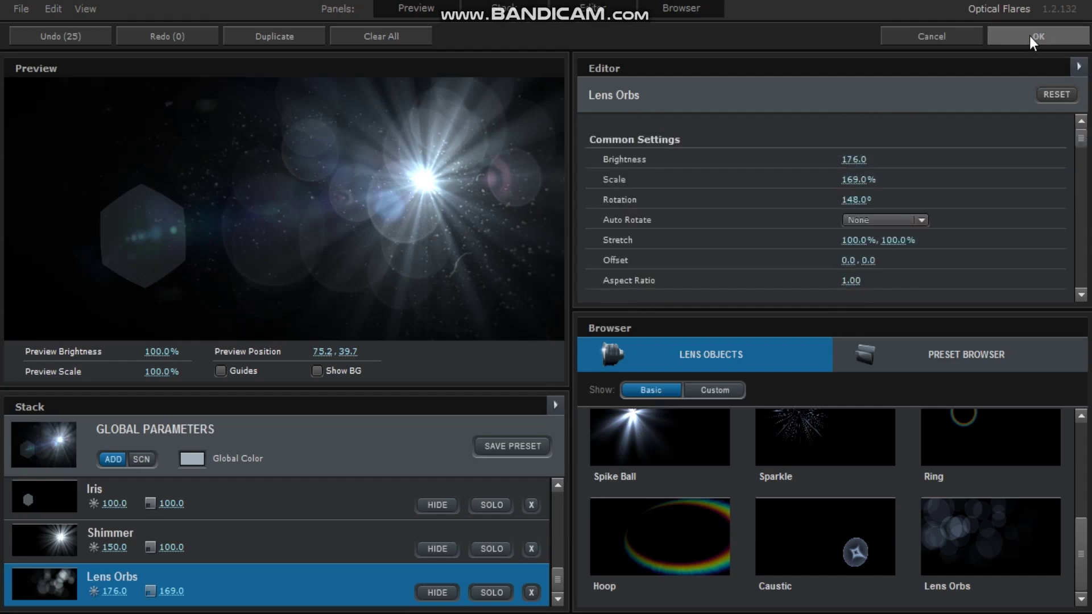
pyautogui.click(958, 32)
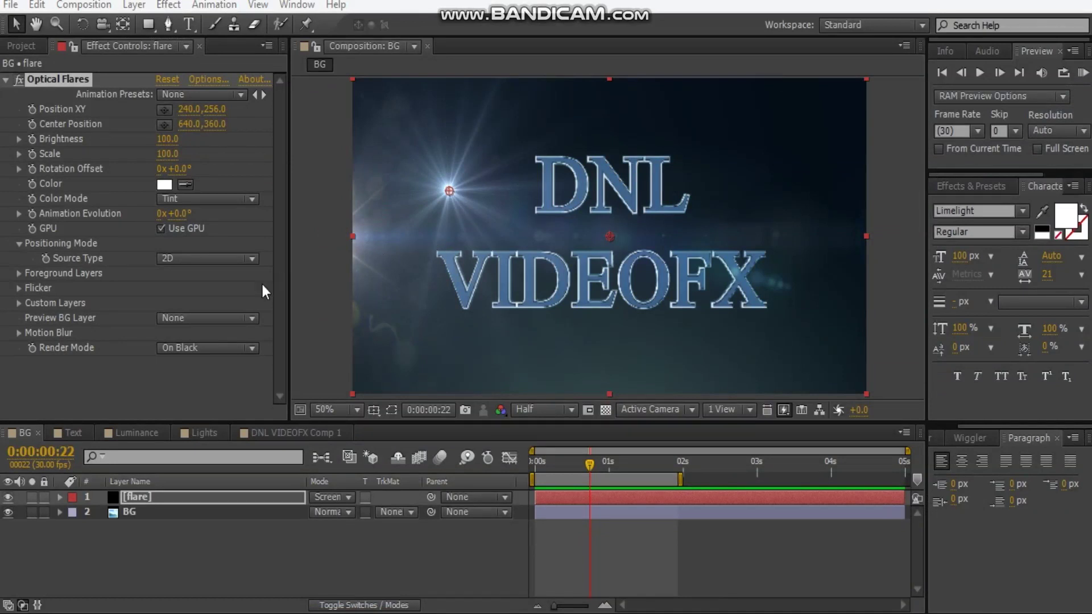
# - Set the Optical Flares render mode to On Black
pyautogui.click(192, 348)
pyautogui.click(189, 369)
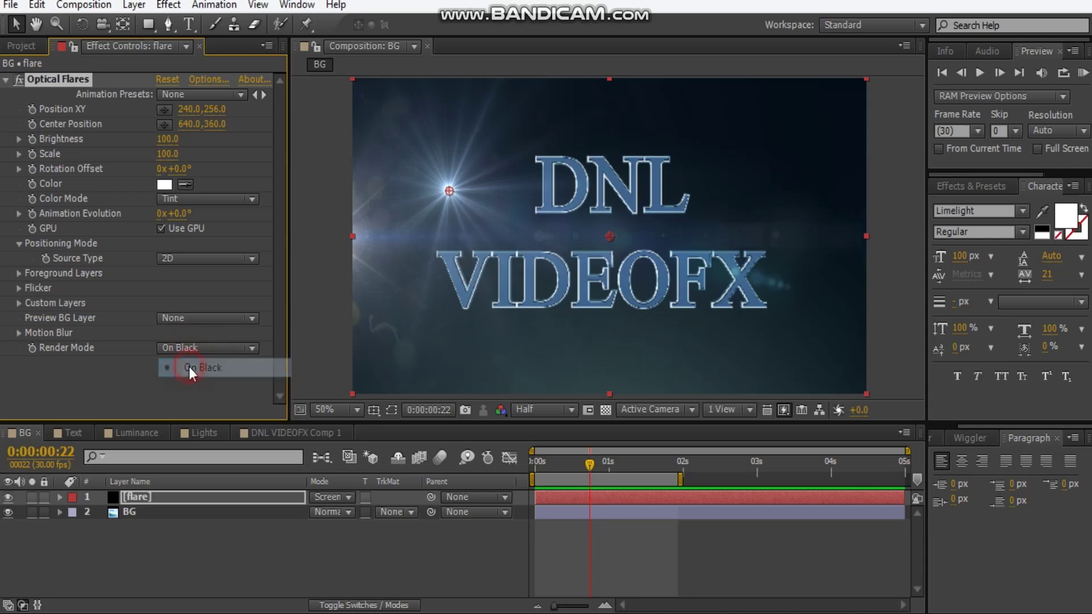
# - Set the flare layer's blending mode to Normal and move the flare in the composition to about 374, 204
pyautogui.click(331, 502)
pyautogui.click(415, 58)
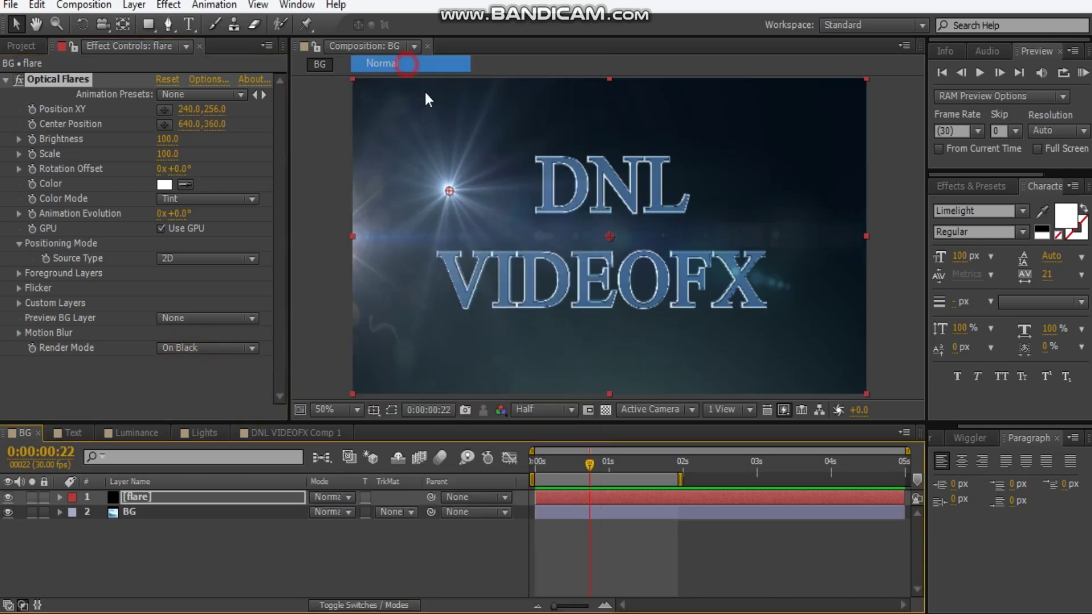
pyautogui.moveTo(448, 193); pyautogui.dragTo(450, 192)
pyautogui.moveTo(663, 159); pyautogui.dragTo(663, 151)
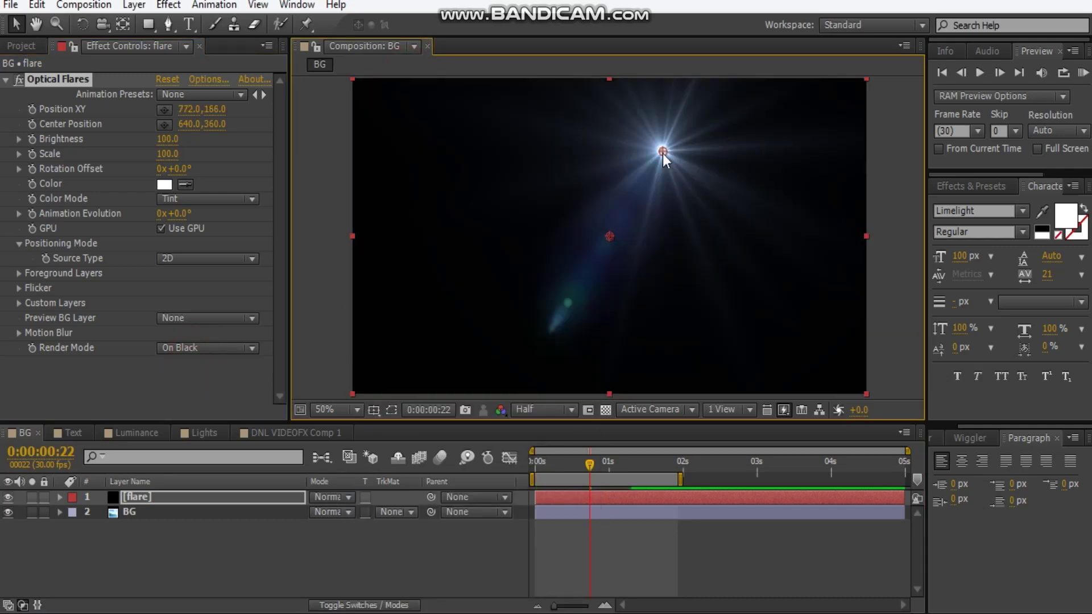
# - Set the flare layer's blending mode to Screen and move the flare over the title to about 232, 476
pyautogui.click(319, 500)
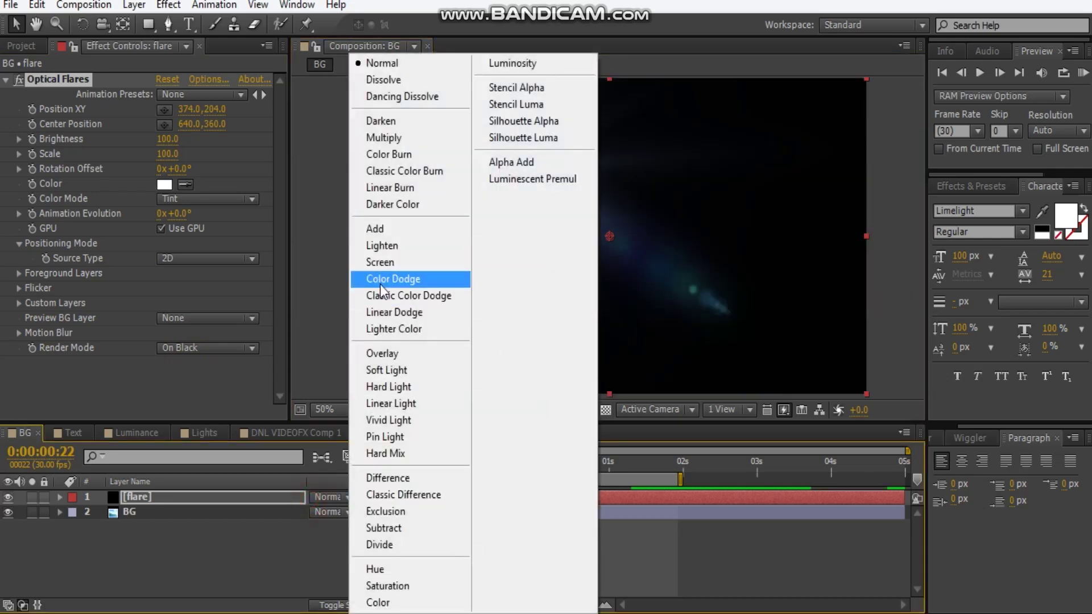
pyautogui.click(387, 259)
pyautogui.moveTo(529, 186)
pyautogui.mouseDown()
pyautogui.moveTo(597, 102)
pyautogui.moveTo(753, 163)
pyautogui.moveTo(798, 266)
pyautogui.moveTo(646, 353)
pyautogui.moveTo(598, 351)
pyautogui.mouseUp()
pyautogui.moveTo(455, 294); pyautogui.dragTo(446, 285)
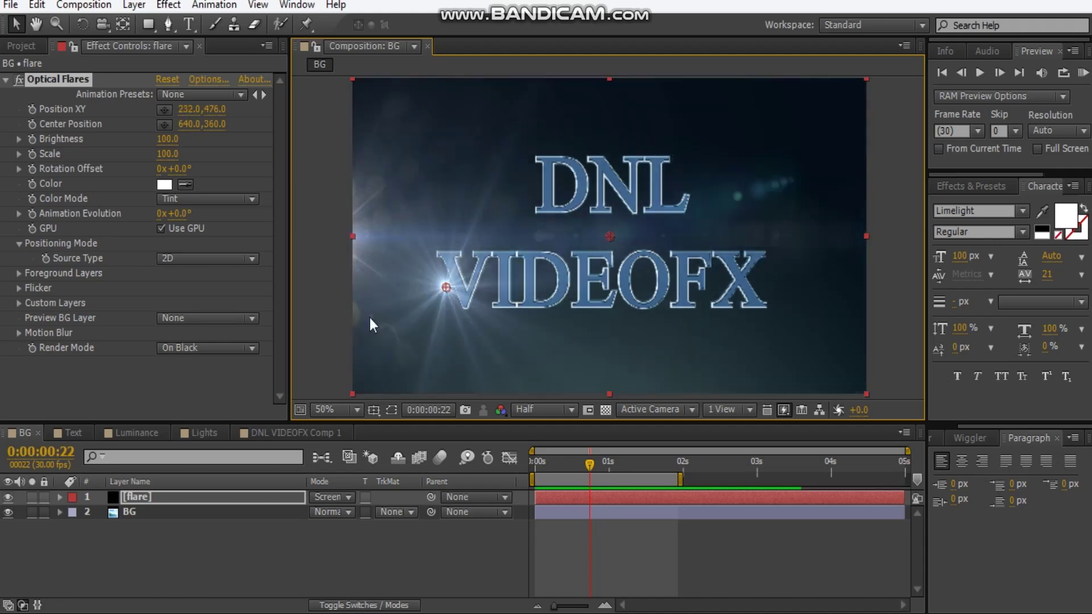
# - Set the flare layer to Normal blending with the On Transparent render mode, and move the flare to about 276, 228
pyautogui.click(328, 497)
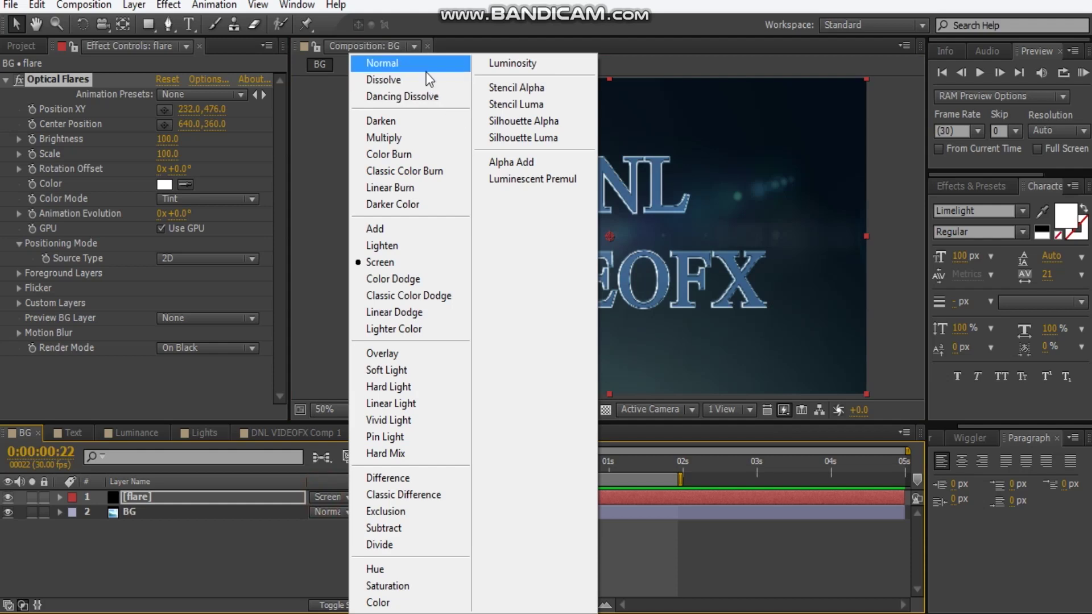
pyautogui.click(425, 67)
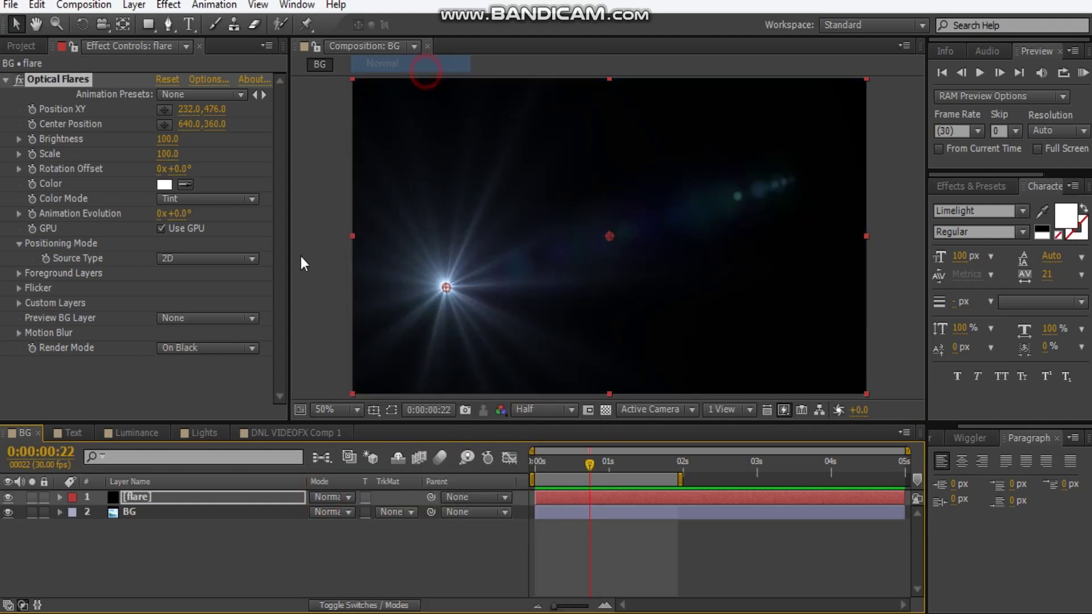
pyautogui.click(198, 350)
pyautogui.click(227, 392)
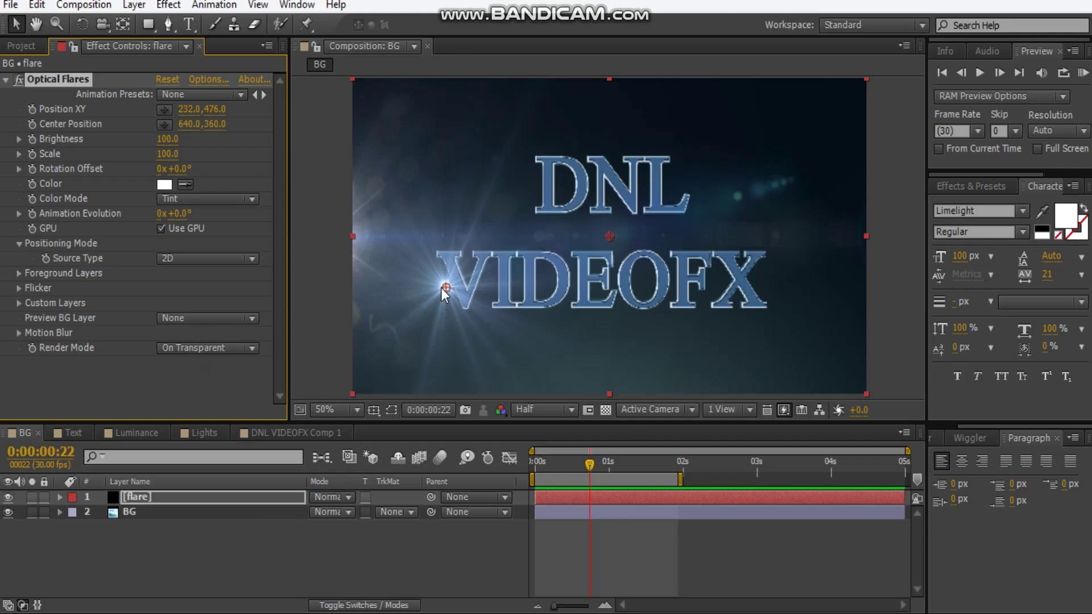
pyautogui.moveTo(447, 295); pyautogui.dragTo(465, 186)
# - Set the flare to the On Black render mode with Screen blending, and move it above the title to about 904, 172
pyautogui.click(224, 348)
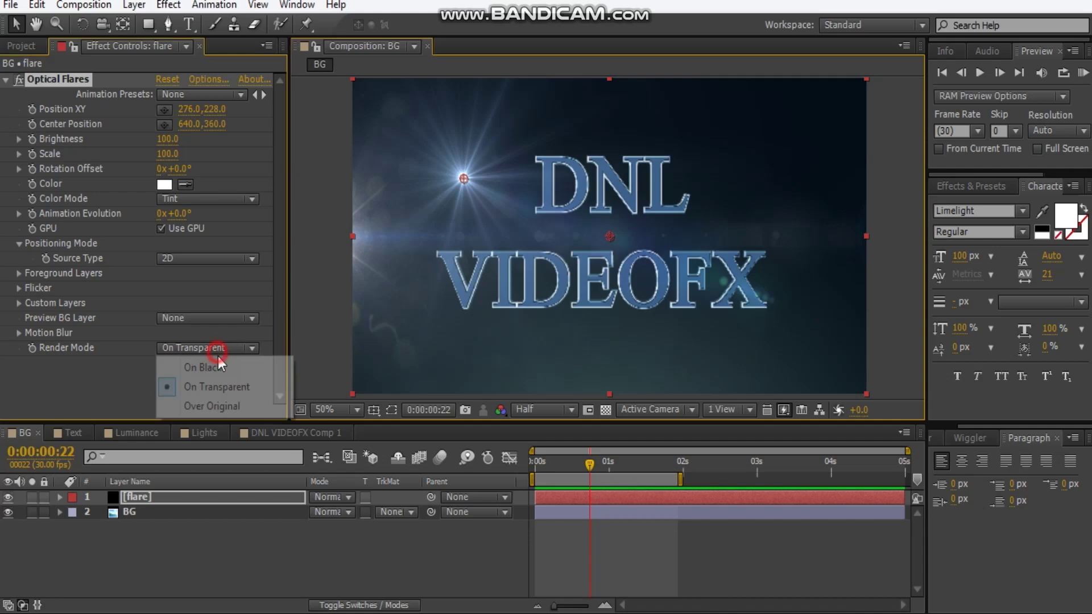
pyautogui.click(251, 367)
pyautogui.click(341, 497)
pyautogui.click(381, 262)
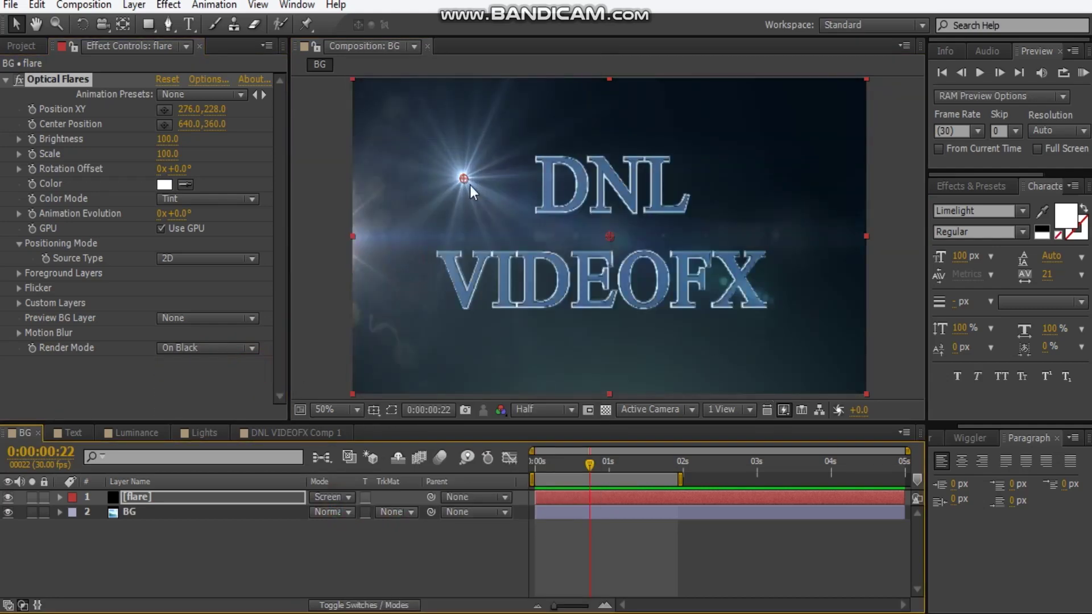
pyautogui.moveTo(464, 179); pyautogui.dragTo(621, 155)
pyautogui.moveTo(717, 153); pyautogui.dragTo(719, 153)
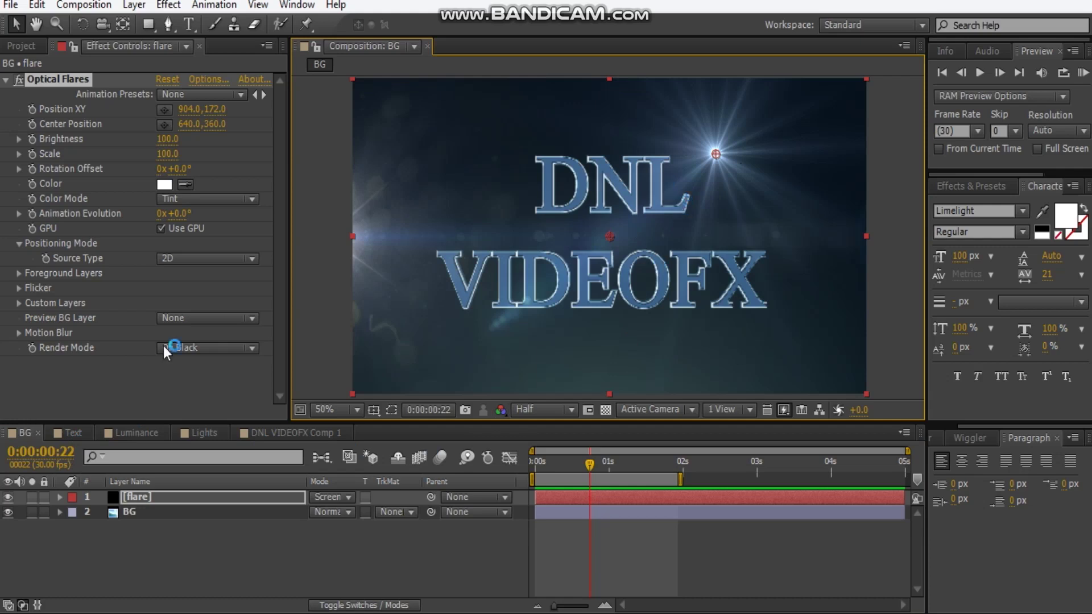
# - Open the Luminance composition, preview its flares up to 0:00:01:22 and return to the first frame
pyautogui.click(136, 433)
pyautogui.moveTo(558, 464); pyautogui.dragTo(590, 469)
pyautogui.moveTo(628, 470); pyautogui.dragTo(668, 466)
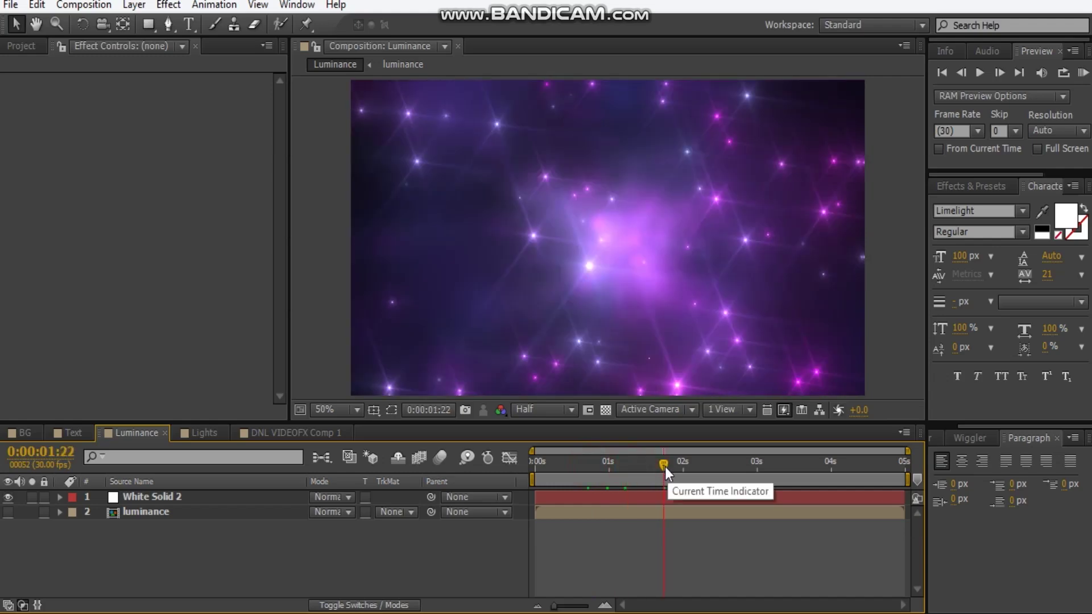
pyautogui.press('Home')
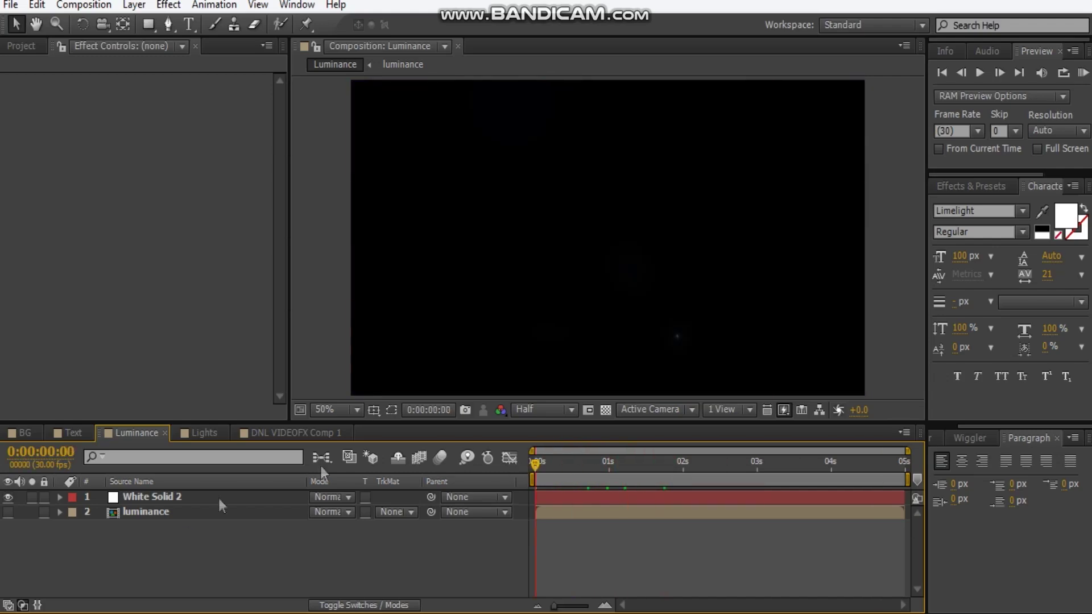
# - Inspect the Optical Flares source type of White Solid 2 at 0:00:00:16, keeping it on Luminance
pyautogui.click(159, 498)
pyautogui.click(574, 472)
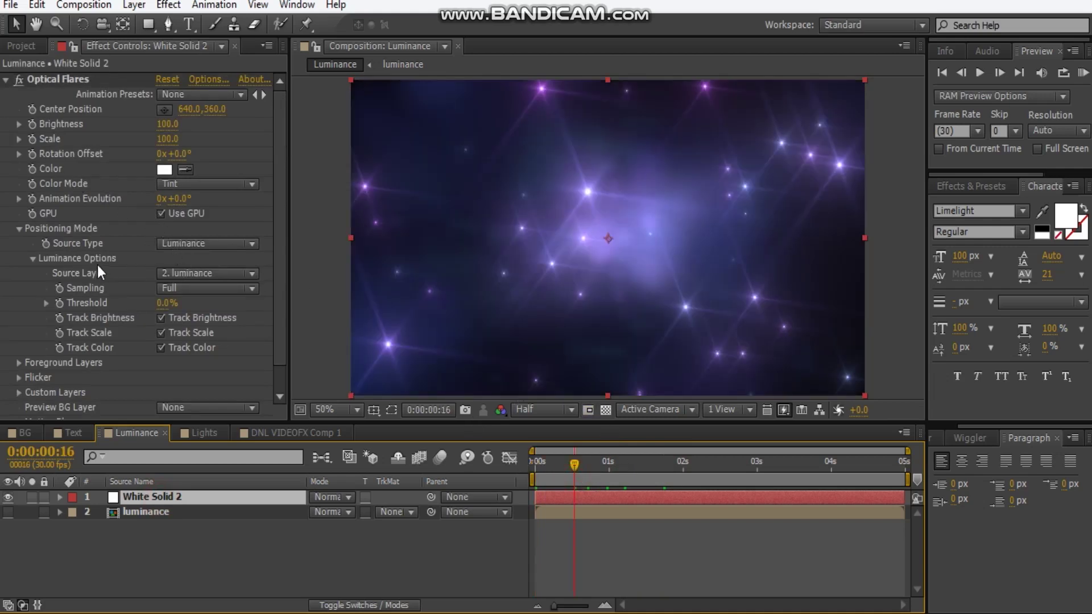
pyautogui.click(180, 244)
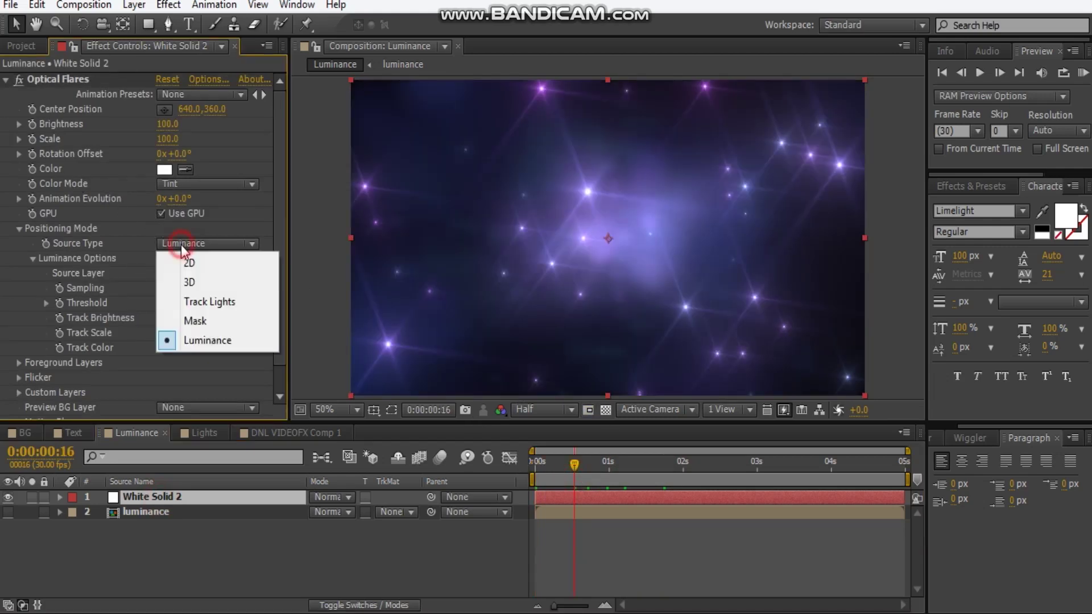
pyautogui.click(206, 340)
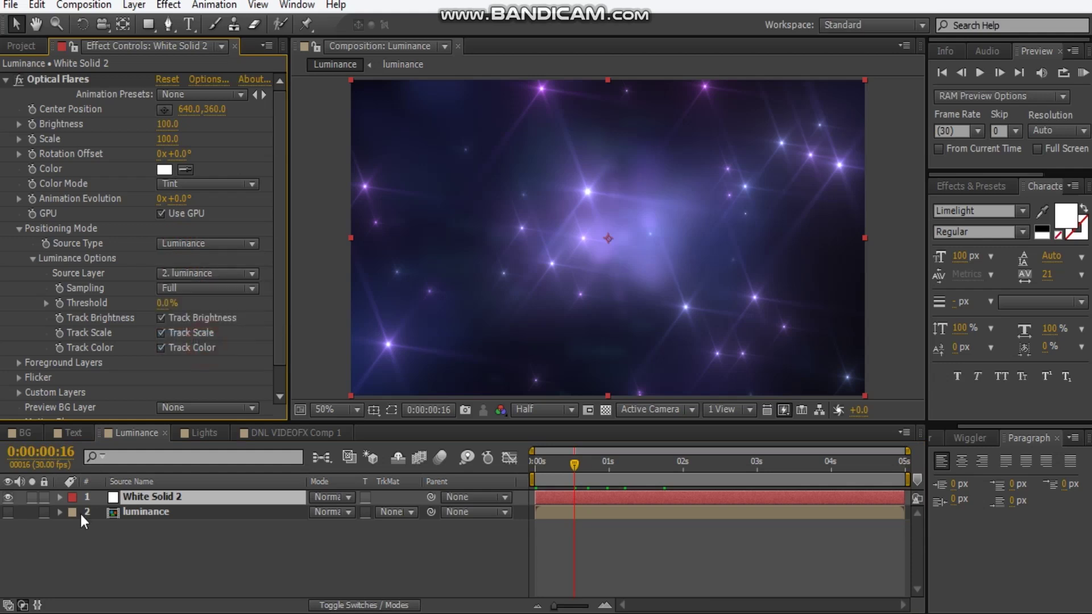
# - Hide White Solid 2, show the luminance layer and preview its particles over the first second or so
pyautogui.click(8, 497)
pyautogui.click(7, 511)
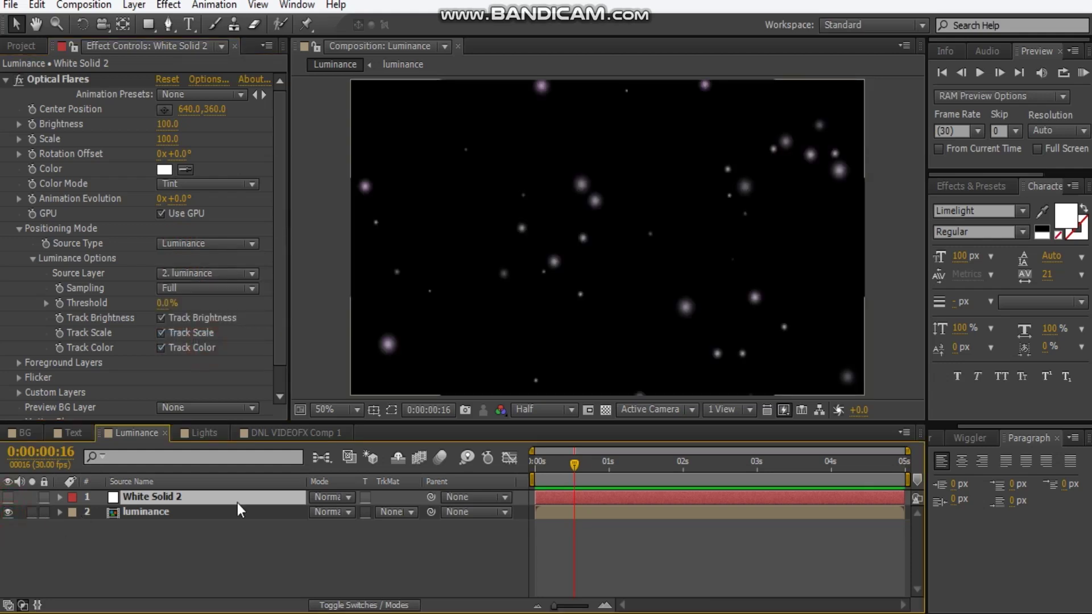
pyautogui.click(538, 473)
pyautogui.click(576, 478)
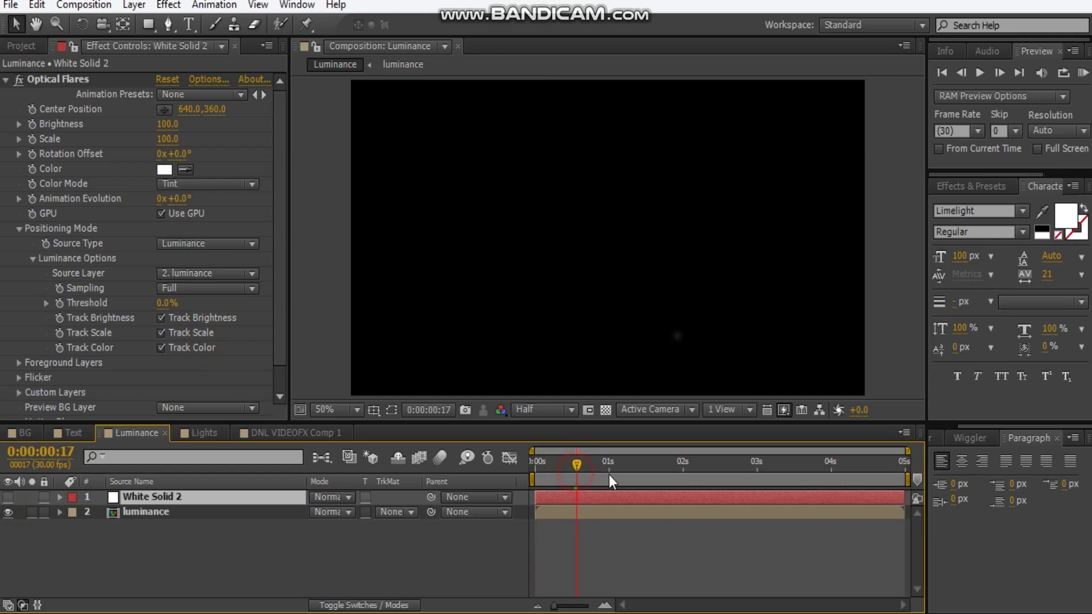
pyautogui.click(580, 472)
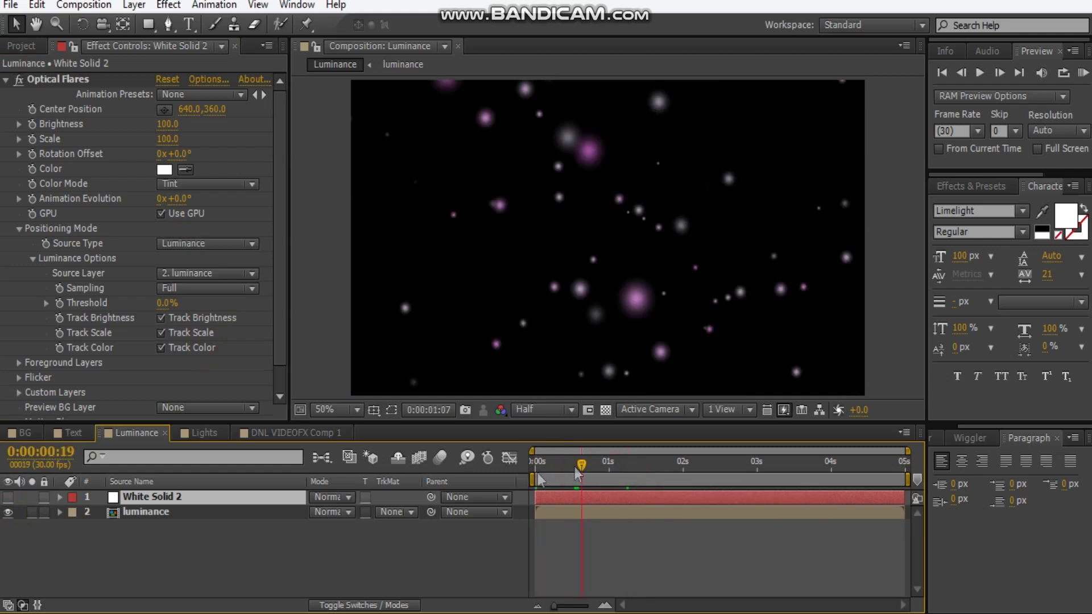
# - Restore the visibility of both layers so only the flares show, and delete the White Solid 2 layer
pyautogui.click(8, 512)
pyautogui.click(8, 497)
pyautogui.click(199, 498)
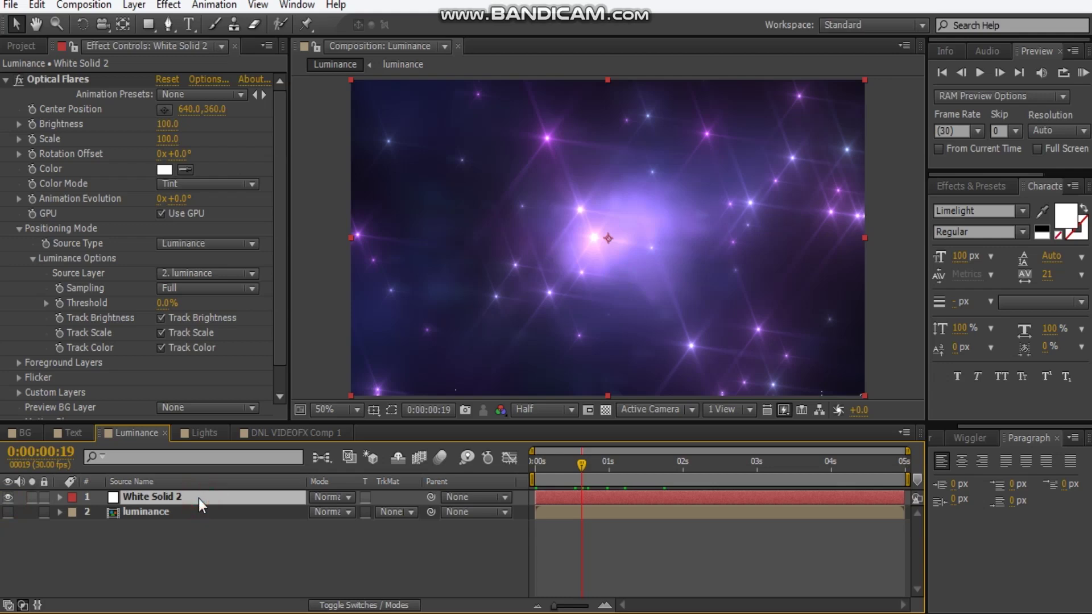
pyautogui.press('Delete')
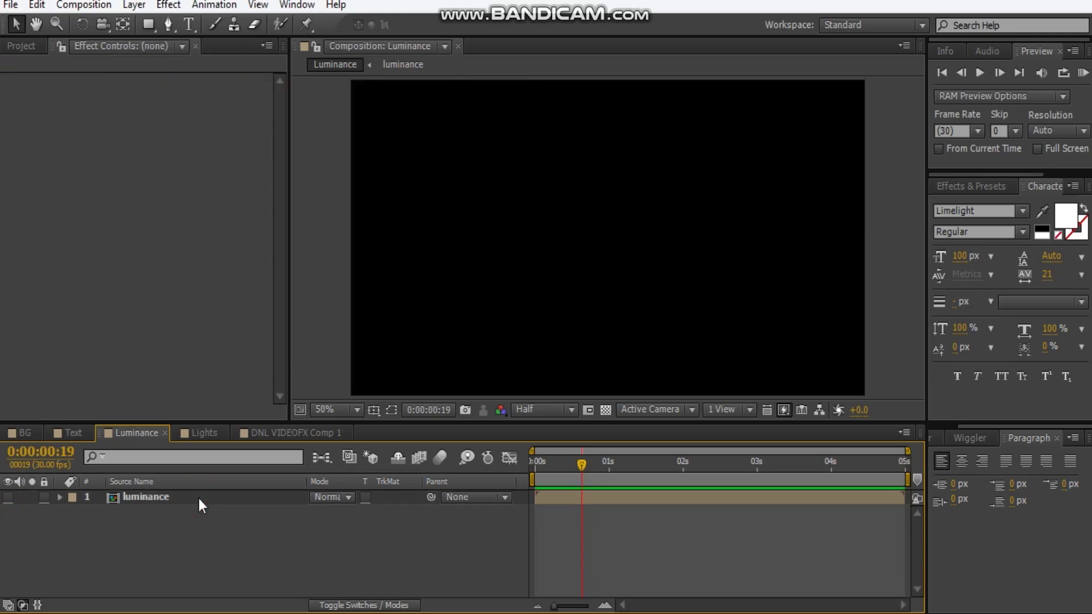
# - Create a yellow 1280 x 720 px solid named Yellow Solid 2 and apply the Optical Flares effect to it
pyautogui.hotkey('ctrl', 'y')
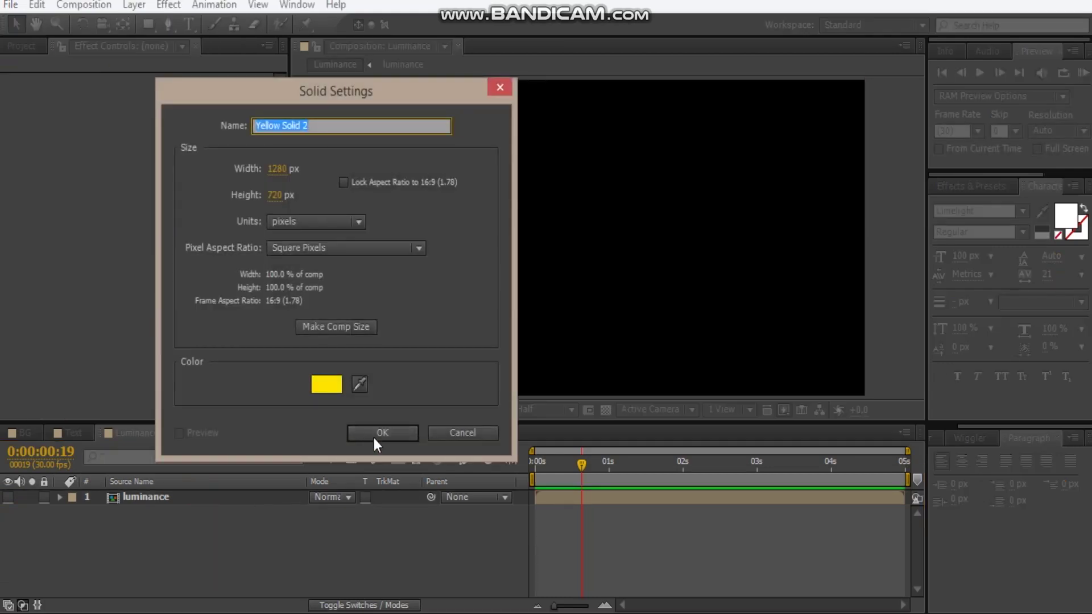
pyautogui.click(376, 434)
pyautogui.rightClick(115, 223)
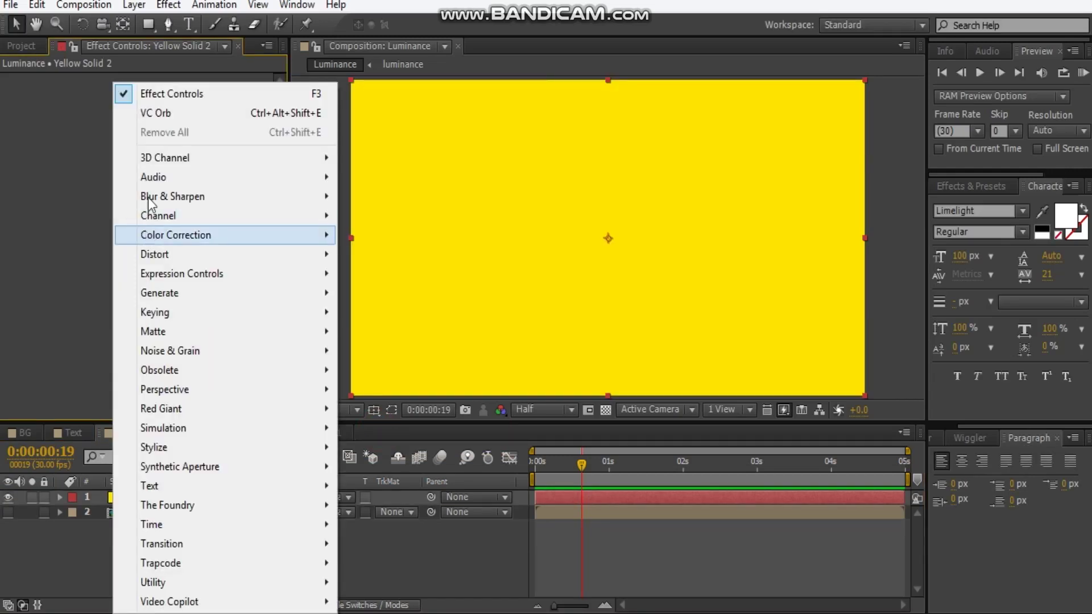
pyautogui.moveTo(170, 602)
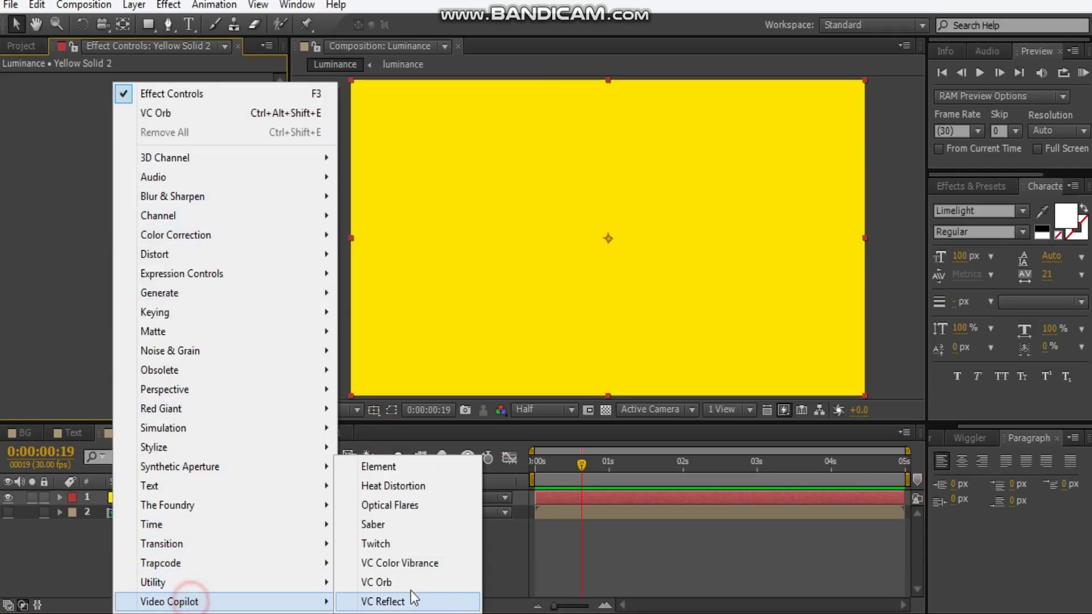
pyautogui.click(405, 501)
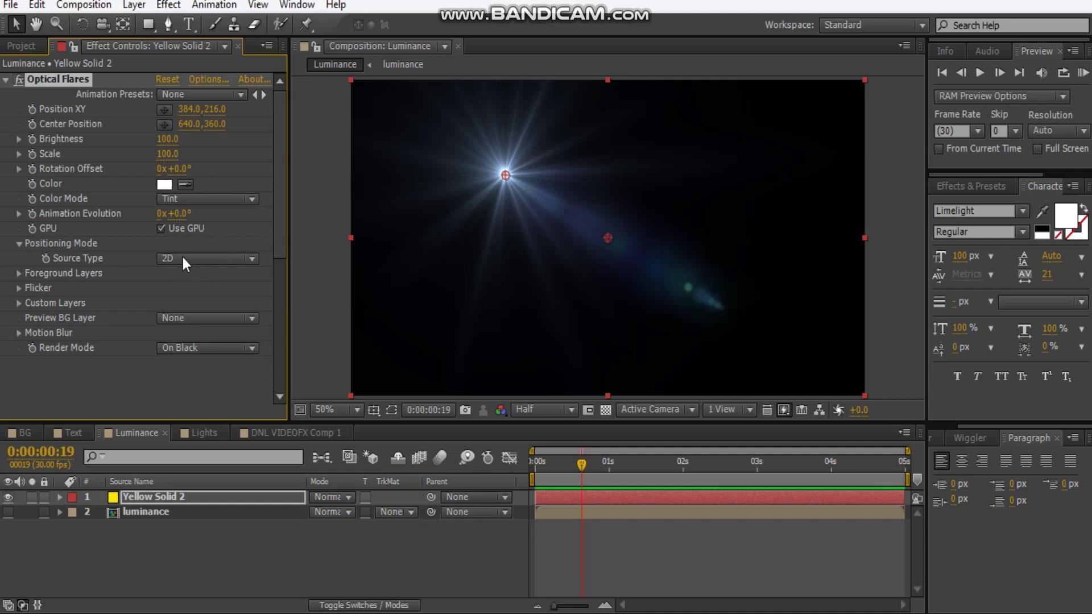
# - Load the Subtle Cool preset from the Light folder in the flare options editor and accept it
pyautogui.click(208, 79)
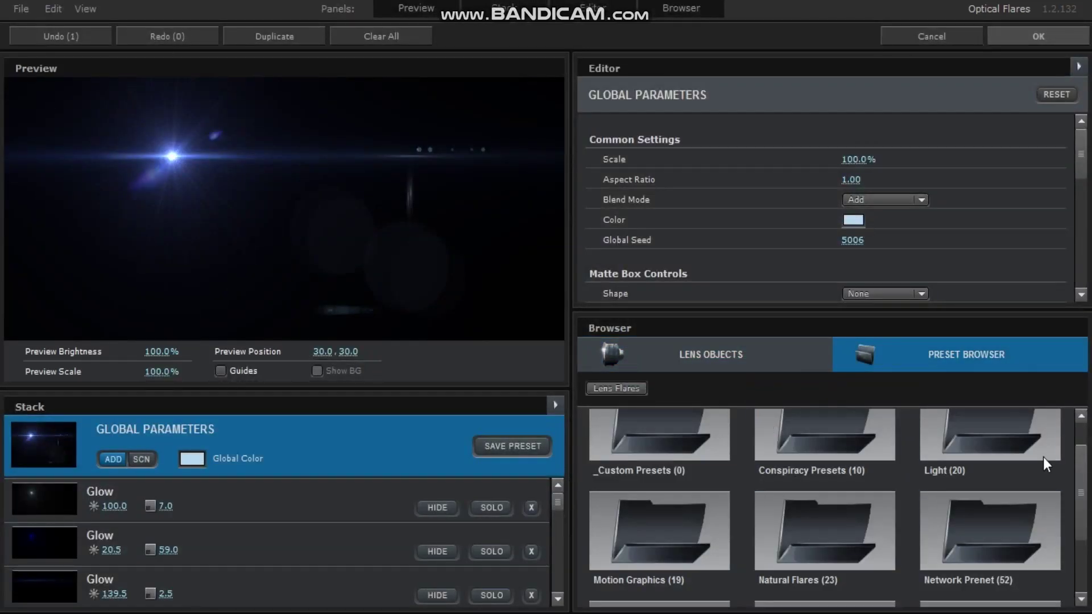
pyautogui.click(1015, 446)
pyautogui.moveTo(1082, 453); pyautogui.dragTo(1073, 549)
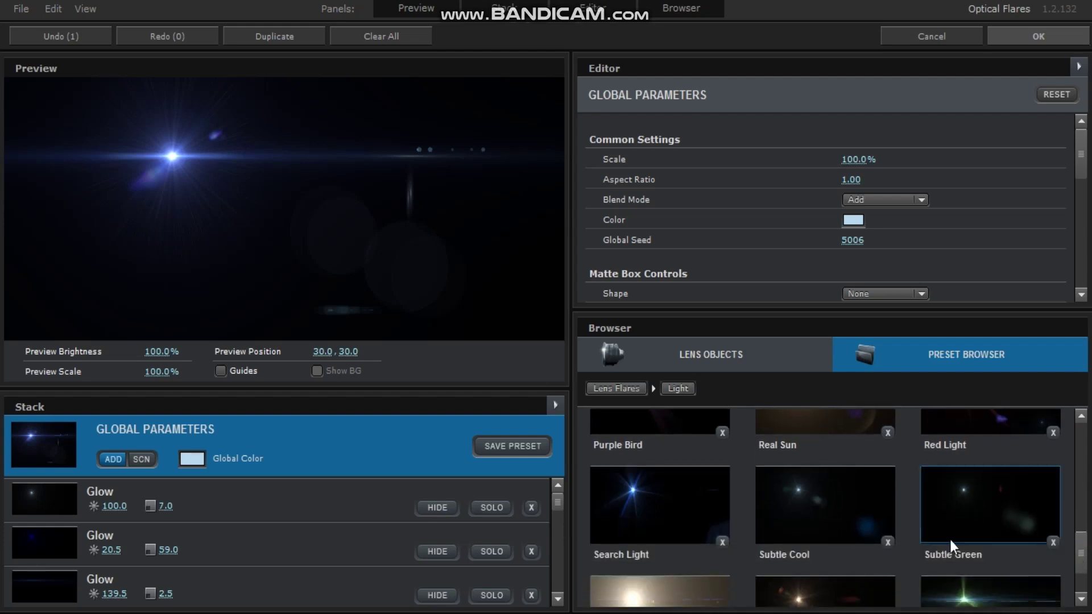
pyautogui.click(819, 524)
pyautogui.click(1020, 37)
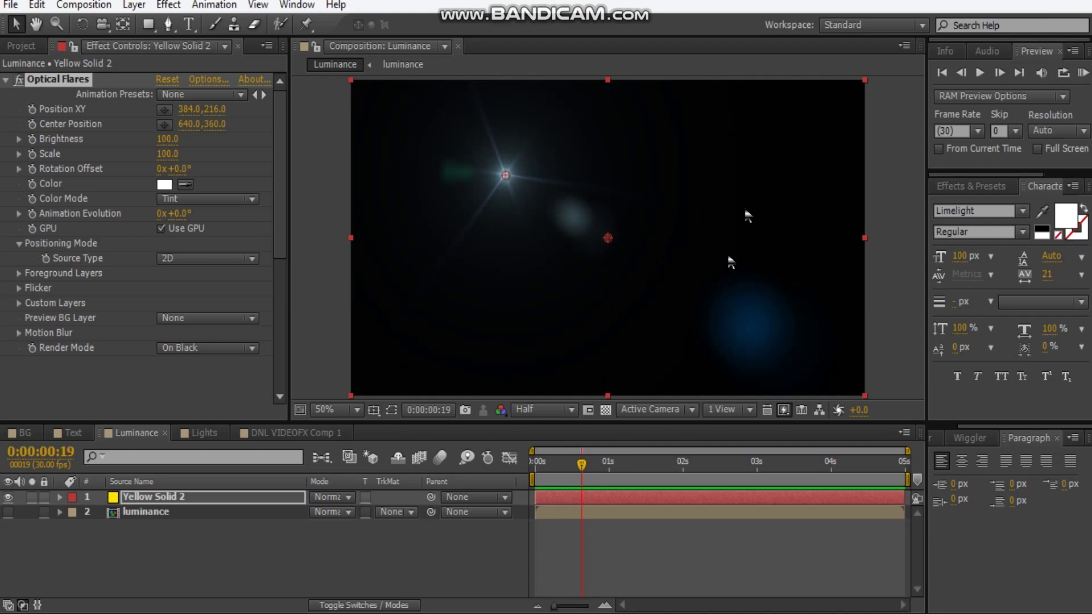
# - Set the flare's source type to Luminance with the luminance layer as its source, and collapse the solid's properties
pyautogui.click(177, 260)
pyautogui.click(251, 356)
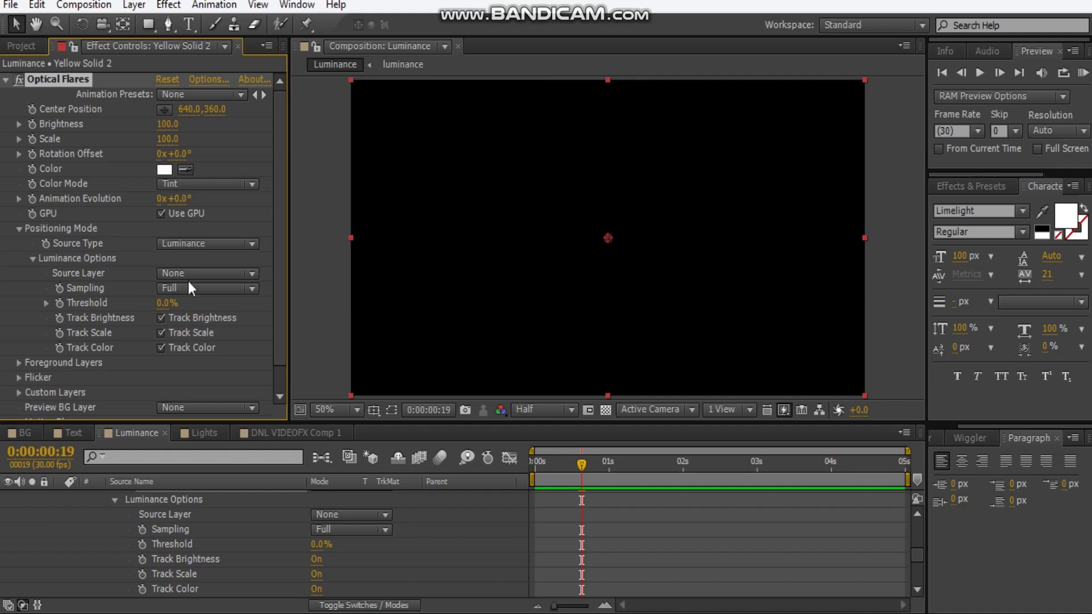
pyautogui.click(189, 276)
pyautogui.click(234, 337)
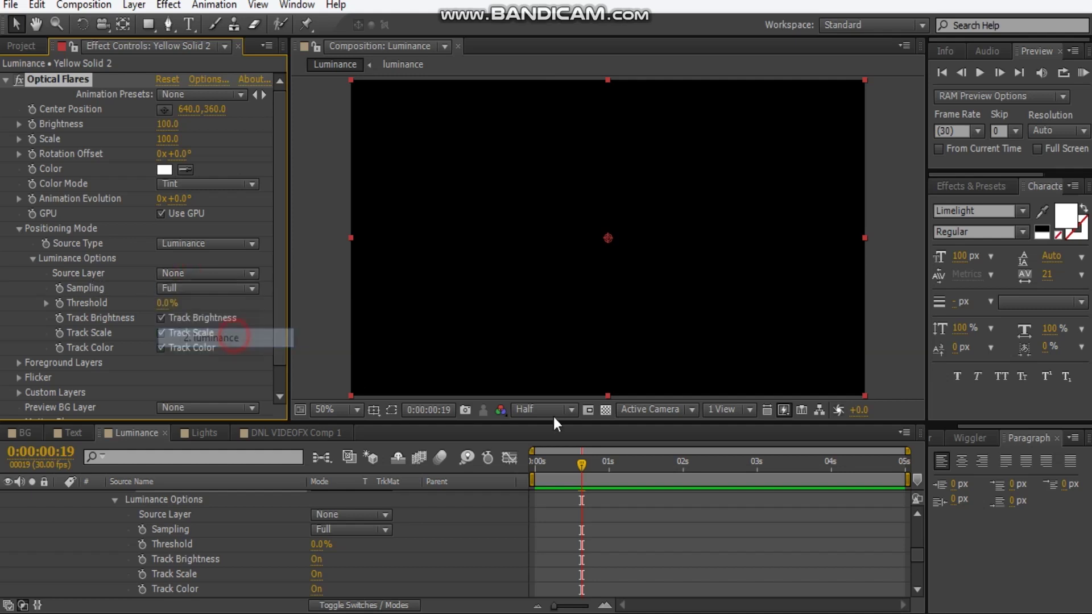
pyautogui.scroll(3, 91, 519)
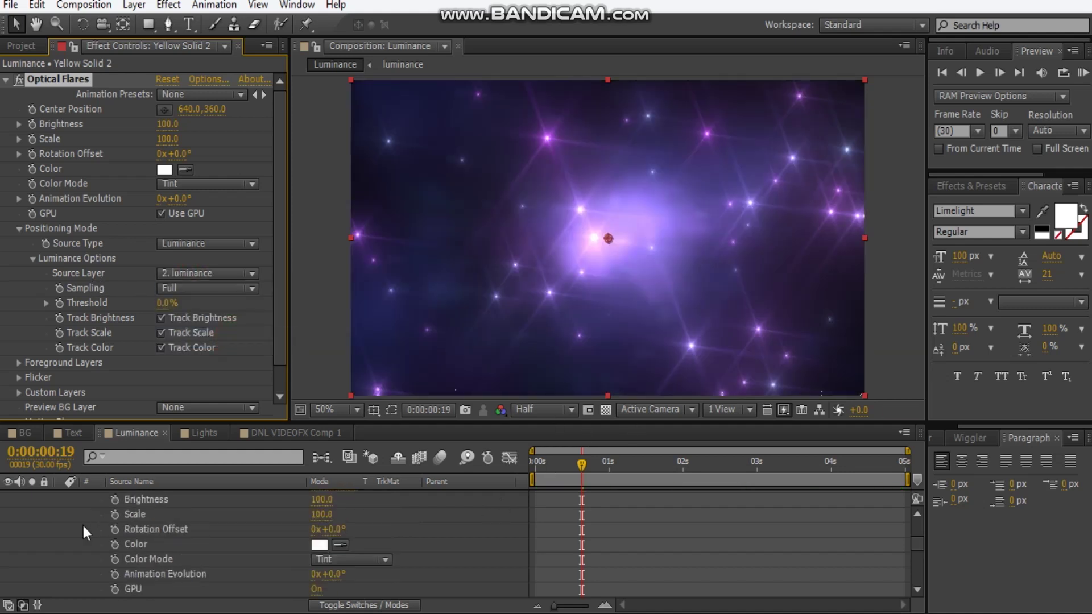
pyautogui.scroll(2, 80, 526)
pyautogui.click(60, 497)
# - At 0:00:00:10, turn Track Brightness, Track Scale and Track Color off and back on for Yellow Solid 2
pyautogui.click(560, 463)
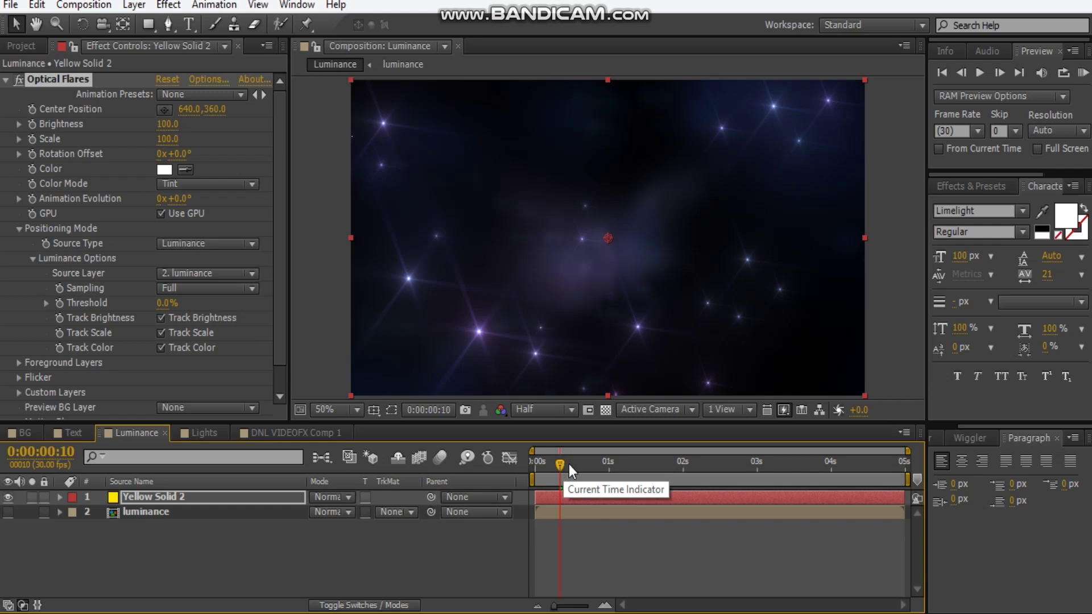
pyautogui.click(141, 513)
pyautogui.click(182, 498)
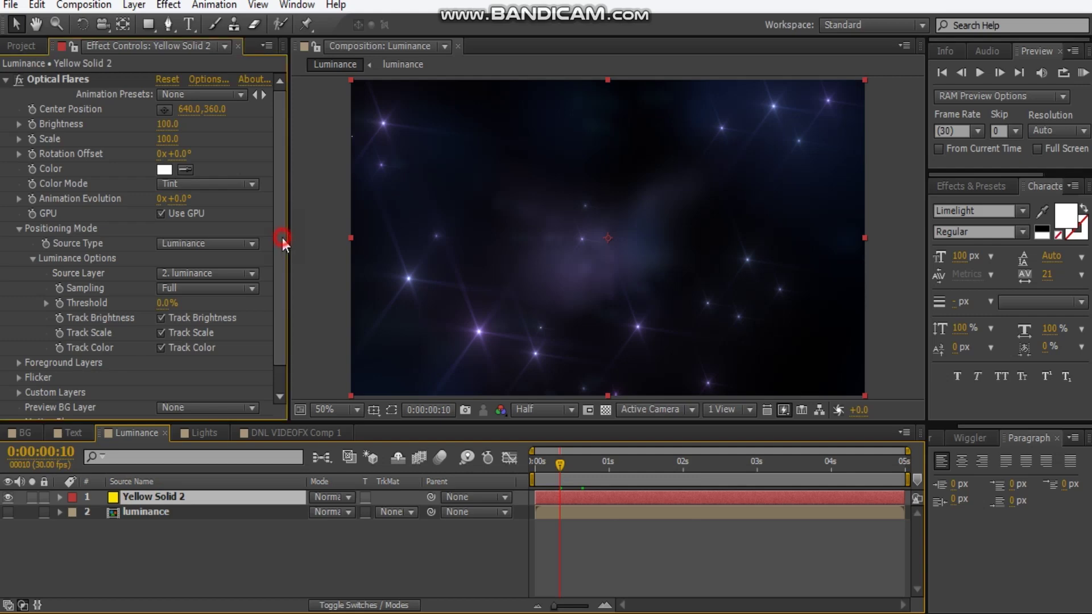
pyautogui.scroll(-1, 282, 285)
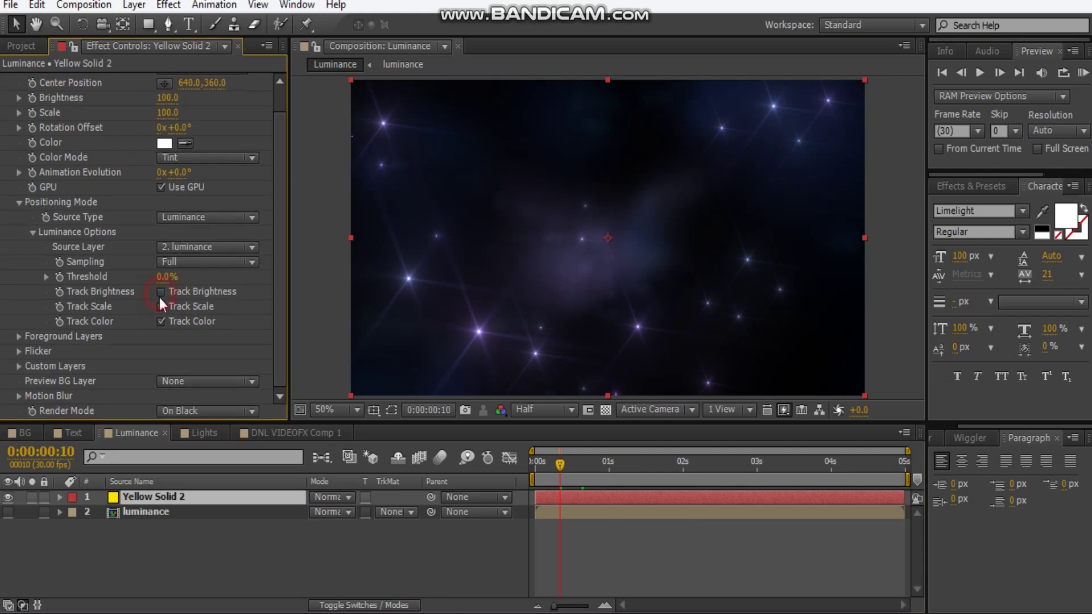
pyautogui.click(161, 292)
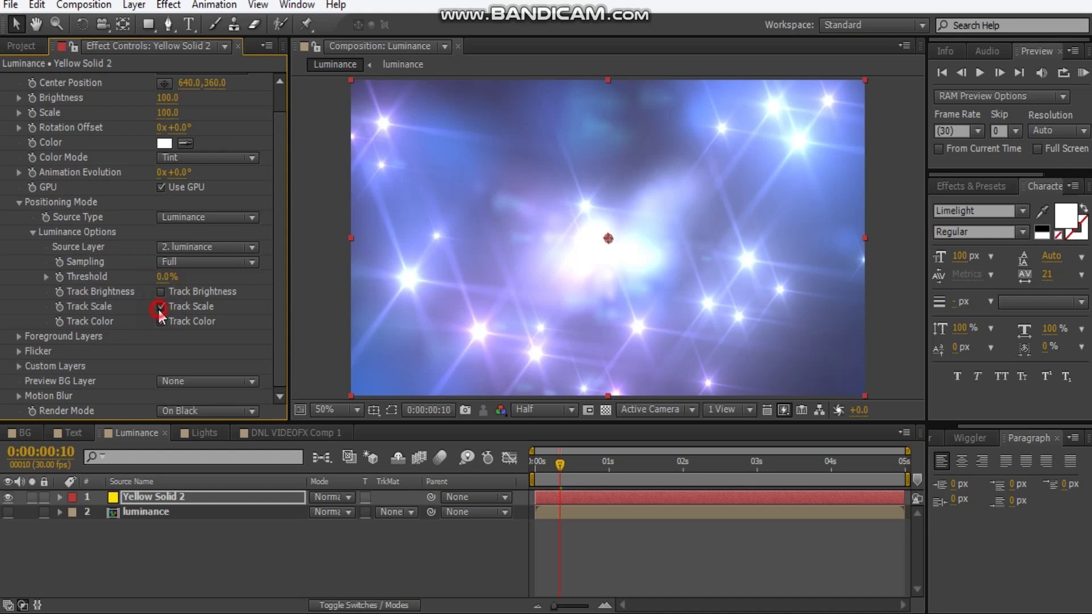
pyautogui.click(161, 307)
pyautogui.click(161, 322)
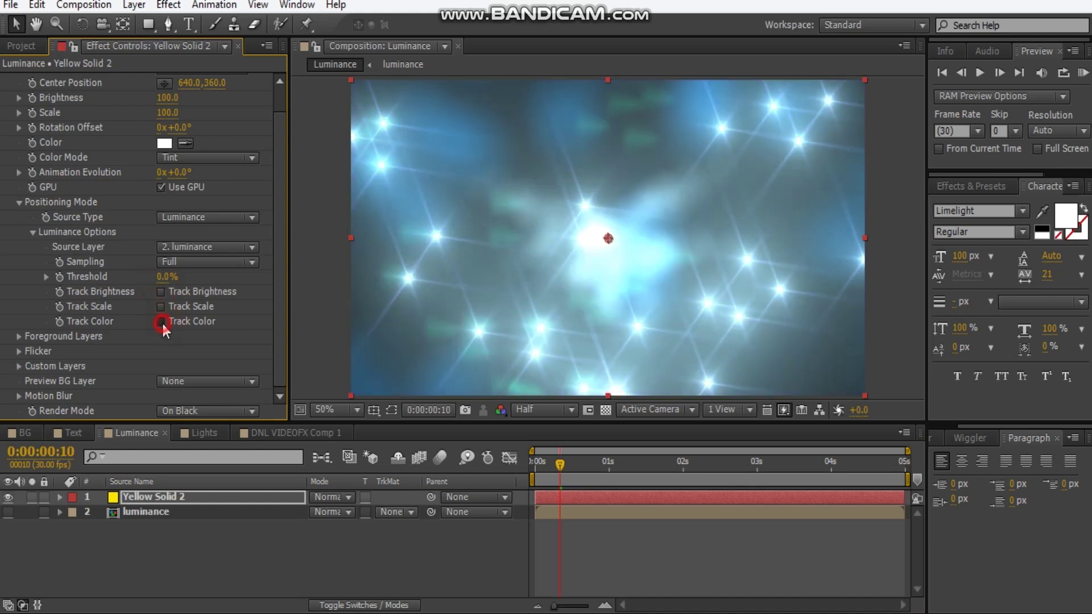
pyautogui.click(160, 306)
pyautogui.click(162, 292)
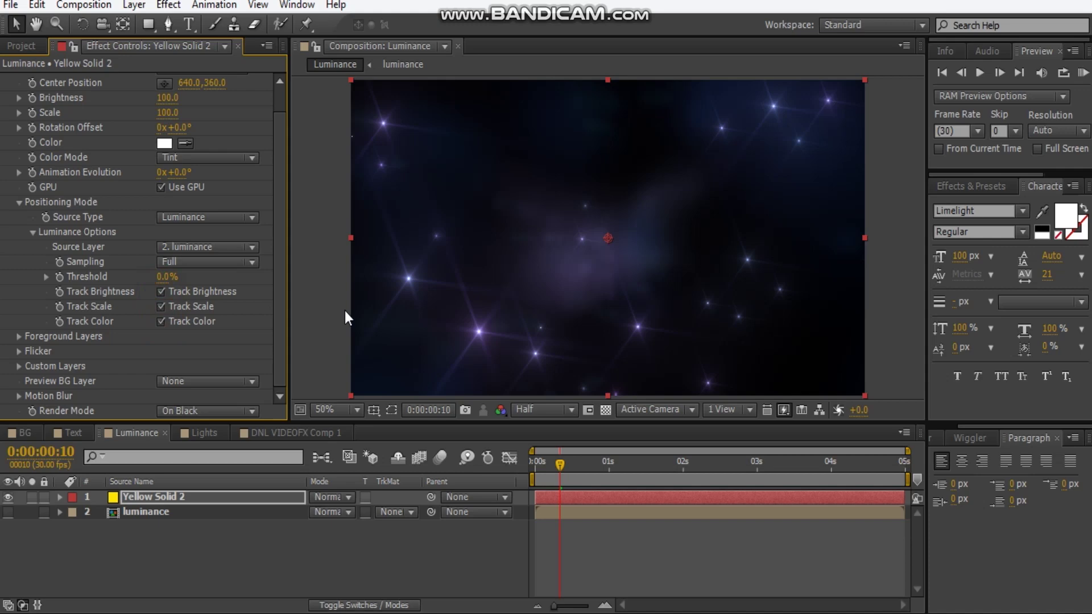
# - Preview the luminance-tracked flares at 0:00:01:28 and 0:00:00:12, and open the Lights composition
pyautogui.moveTo(559, 464); pyautogui.dragTo(677, 472)
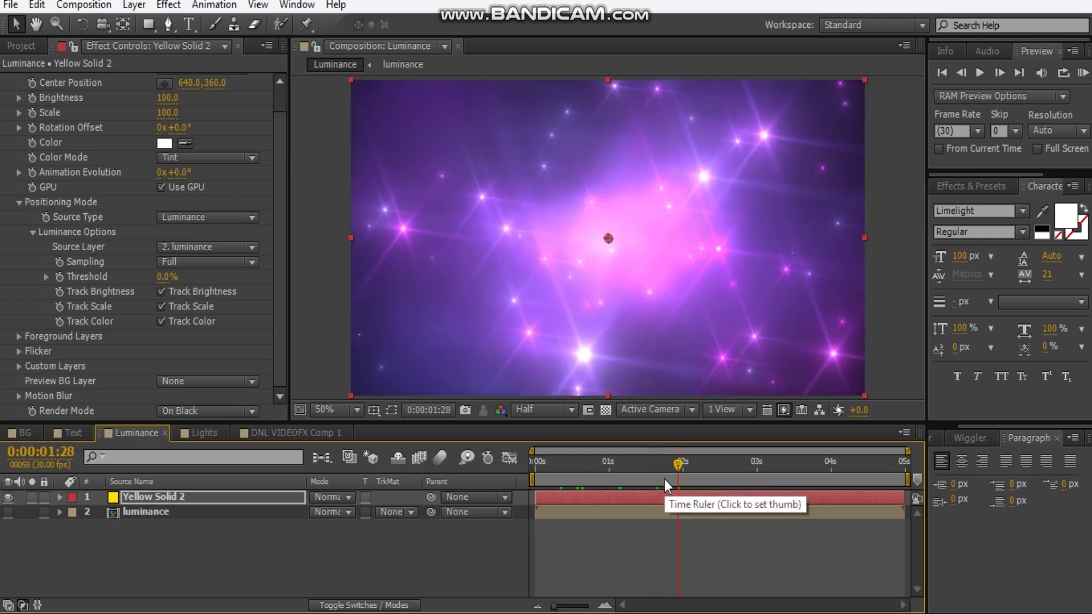
pyautogui.click(565, 476)
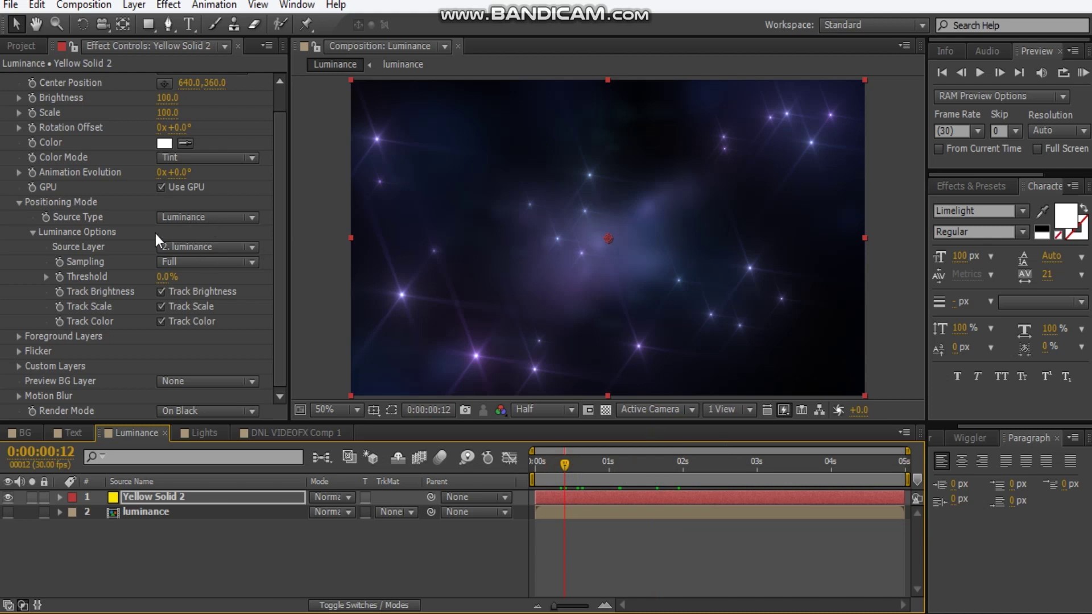
pyautogui.click(209, 434)
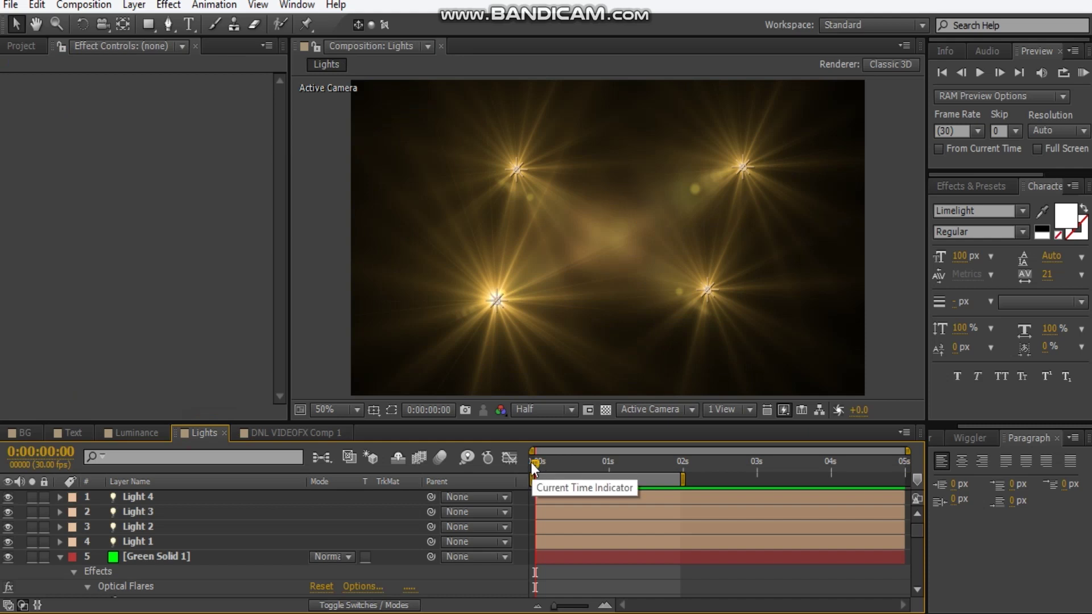
# - Scrub the Lights composition, return to its start, try moving Light 3 and undo the move
pyautogui.click(581, 464)
pyautogui.click(618, 465)
pyautogui.press('Home')
pyautogui.moveTo(706, 289); pyautogui.dragTo(678, 296)
pyautogui.hotkey('ctrl', 'z')
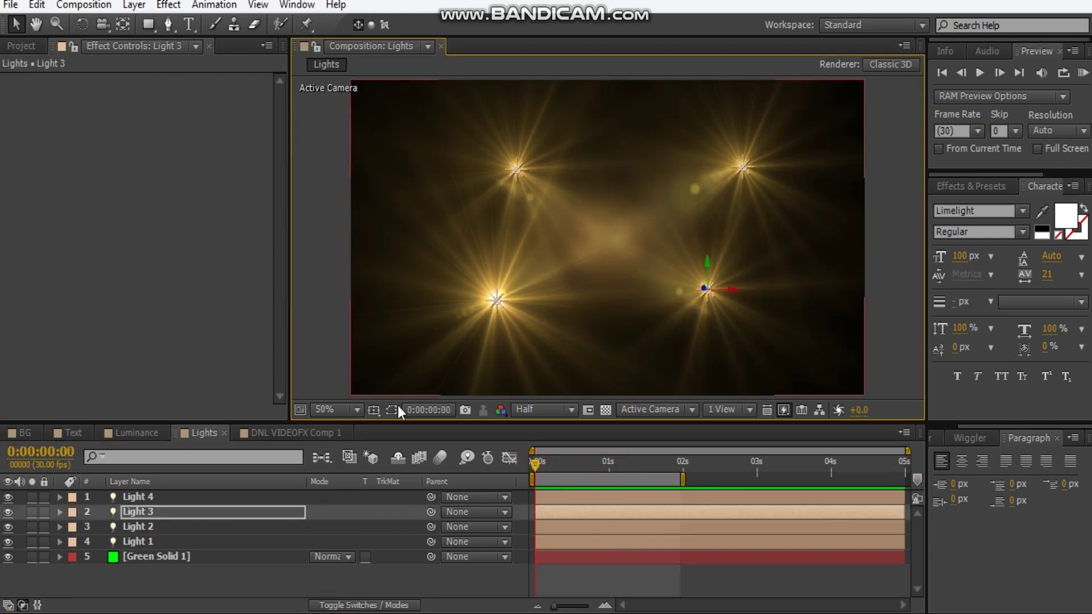
# - Examine the Optical Flares track-light settings on Green Solid 1 and compare them with the Light 1 layer
pyautogui.click(151, 557)
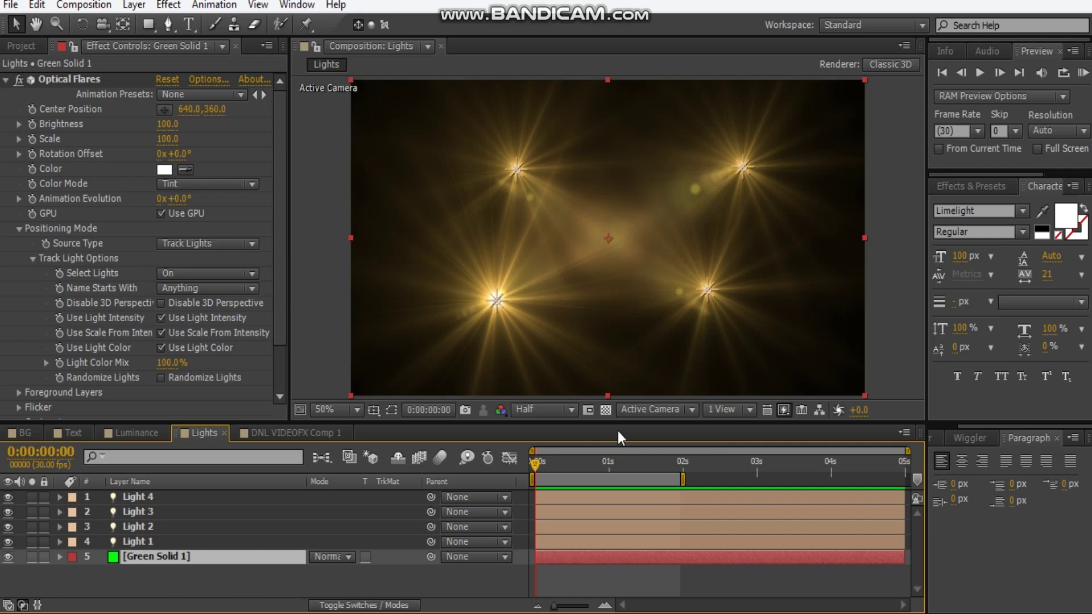
pyautogui.click(168, 541)
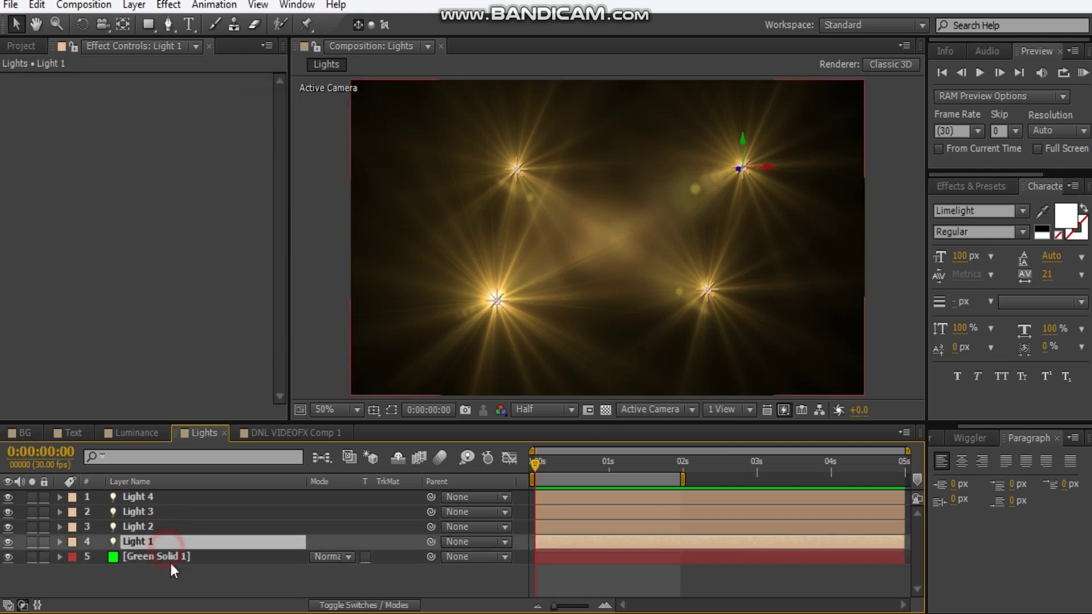
pyautogui.click(171, 558)
# - Open the light settings of Light 2, fine-tune its pale warm color, and accept the settings
pyautogui.click(162, 529)
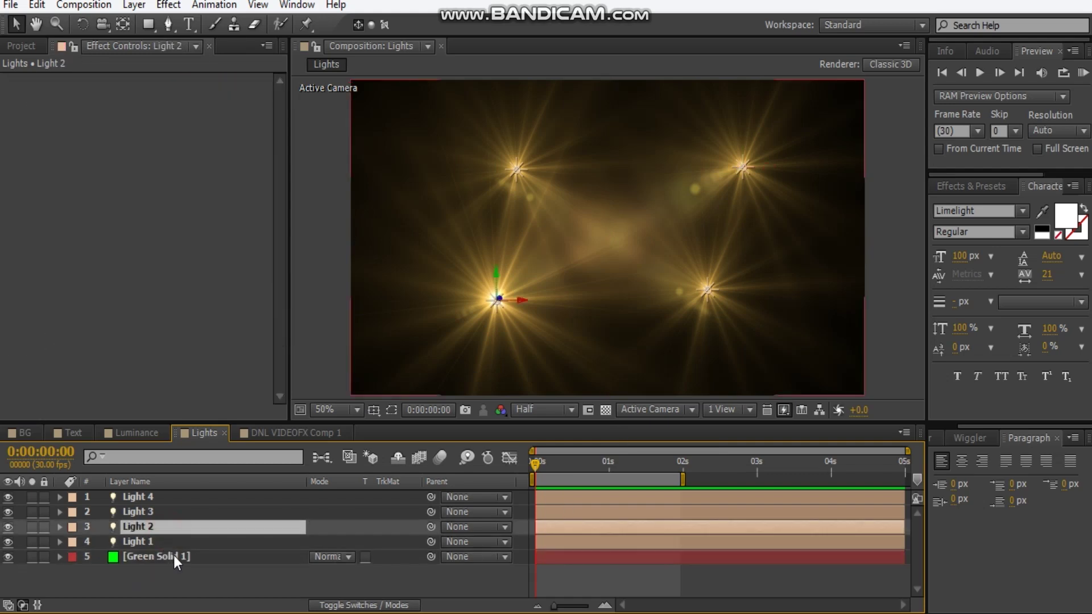
pyautogui.hotkey('ctrl', 'shift', 'y')
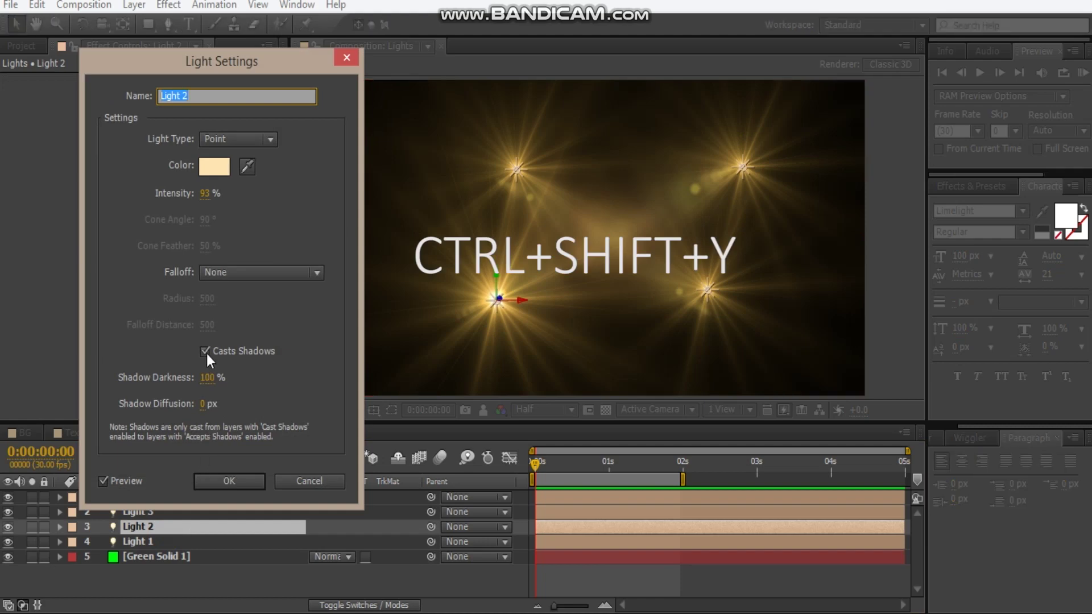
pyautogui.click(215, 166)
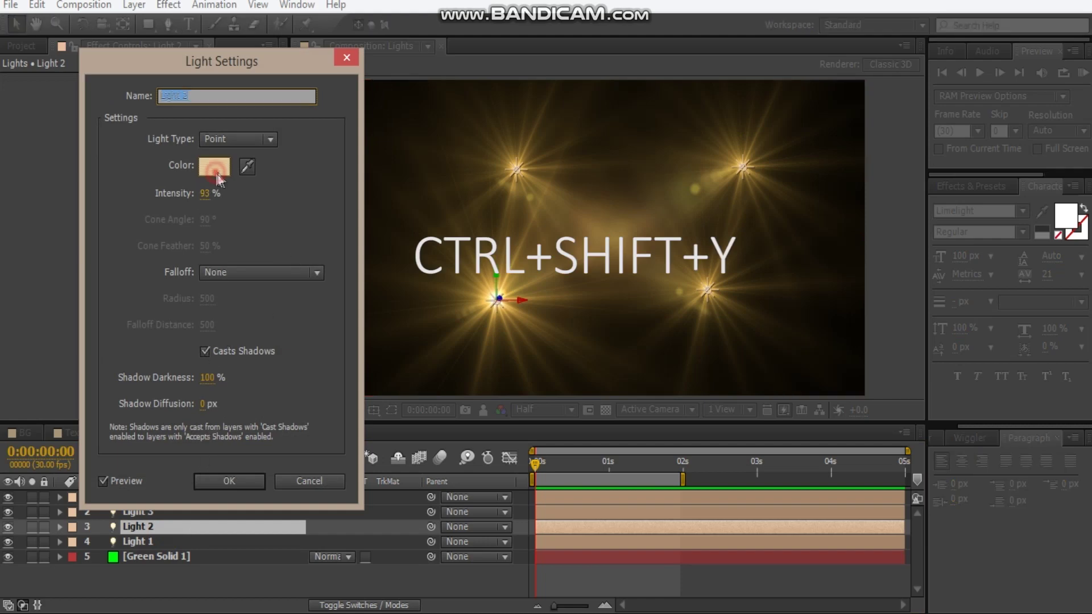
pyautogui.moveTo(71, 195); pyautogui.dragTo(67, 193)
pyautogui.click(362, 198)
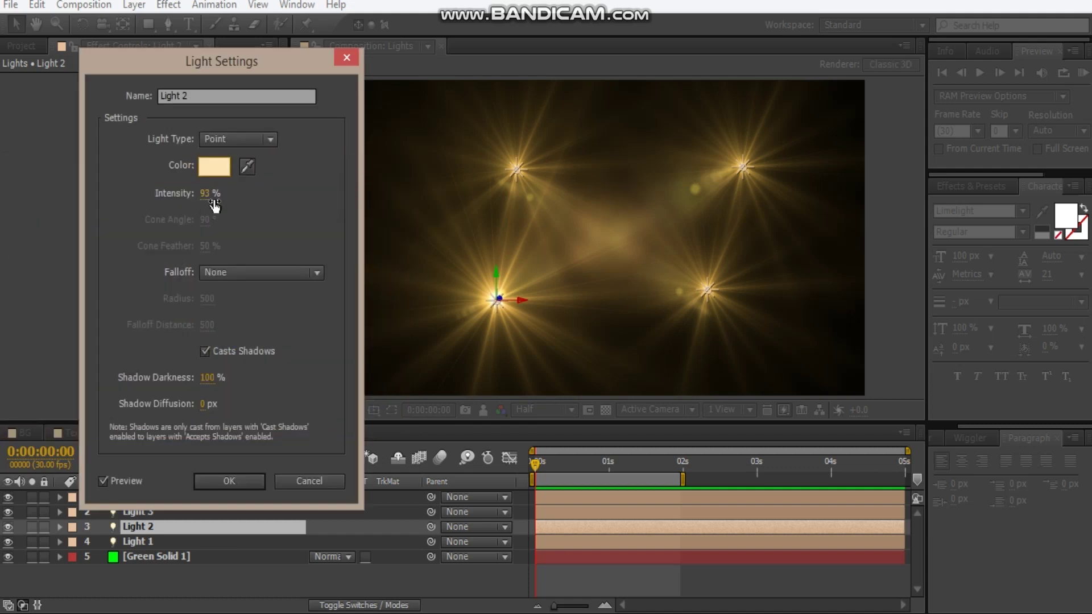
pyautogui.click(220, 479)
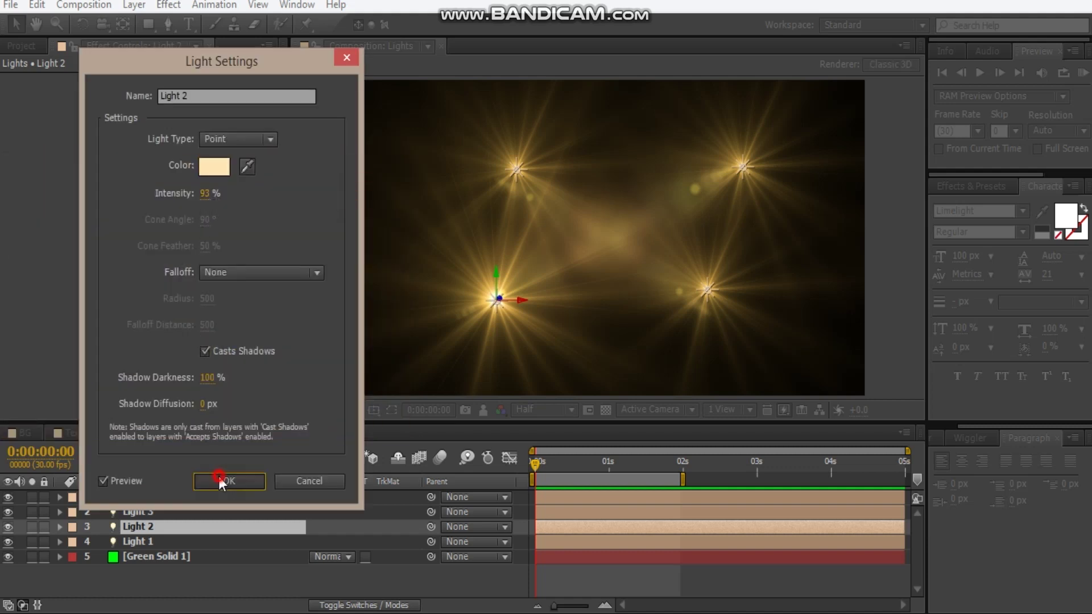
# - Delete Green Solid 1 and create a 1280 x 720 px orange solid with color FF5400 in the Lights composition
pyautogui.click(175, 557)
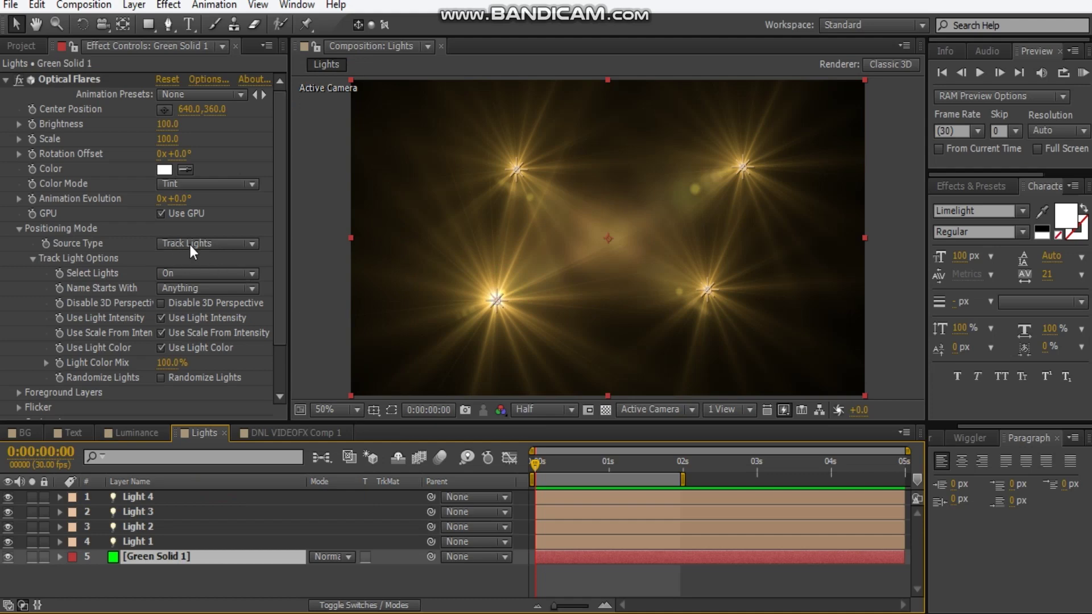
pyautogui.press('Delete')
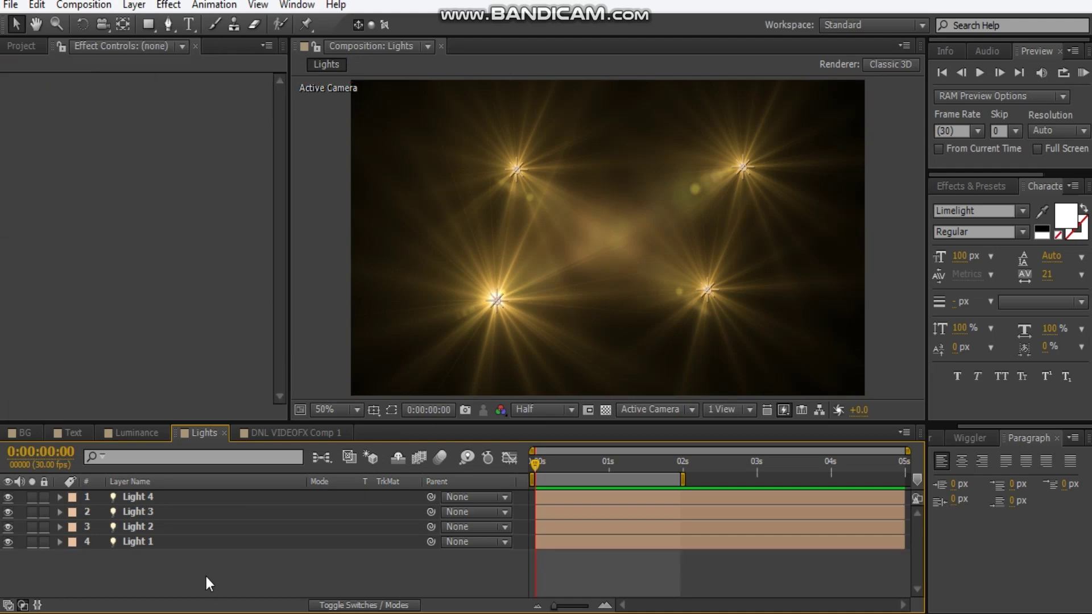
pyautogui.hotkey('ctrl', 'y')
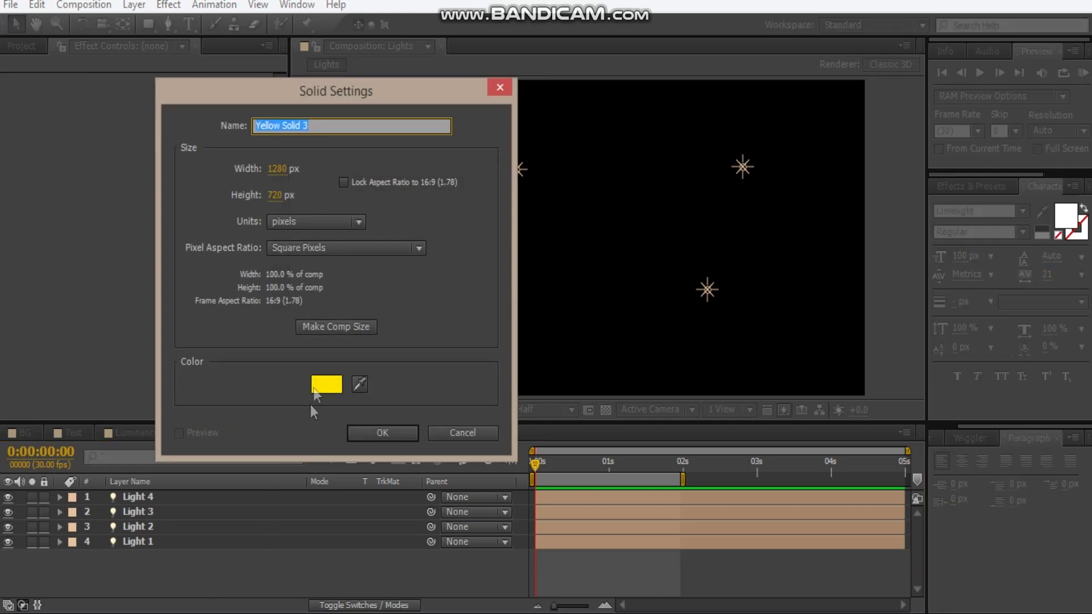
pyautogui.click(322, 387)
pyautogui.moveTo(218, 378); pyautogui.dragTo(226, 403)
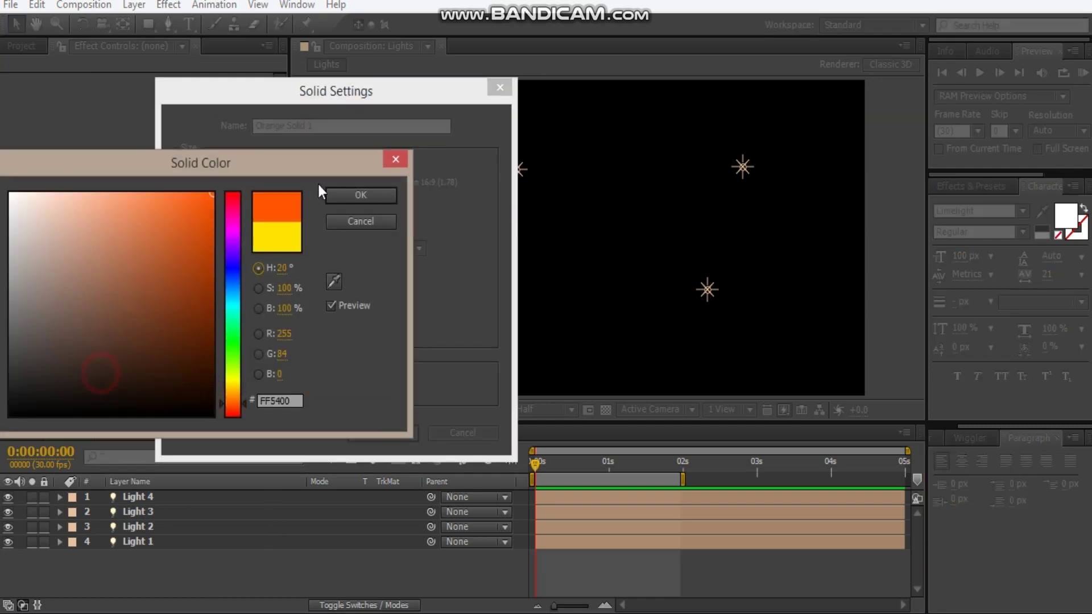
pyautogui.click(386, 201)
pyautogui.click(403, 432)
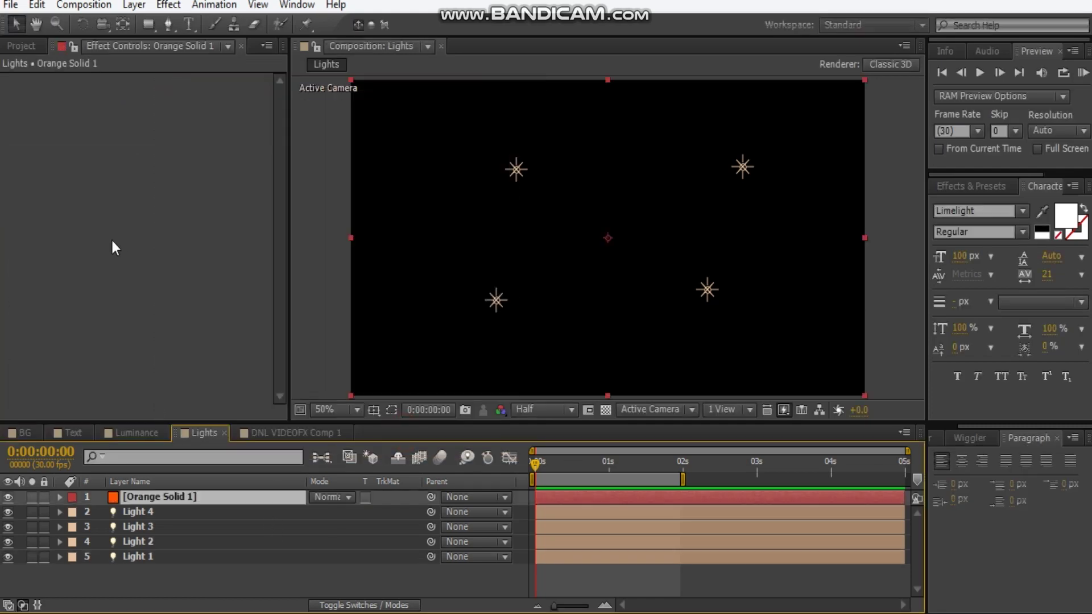
# - Apply Optical Flares to Orange Solid 1, set its source type to Track Lights, and collapse the layer's properties
pyautogui.rightClick(112, 241)
pyautogui.click(187, 113)
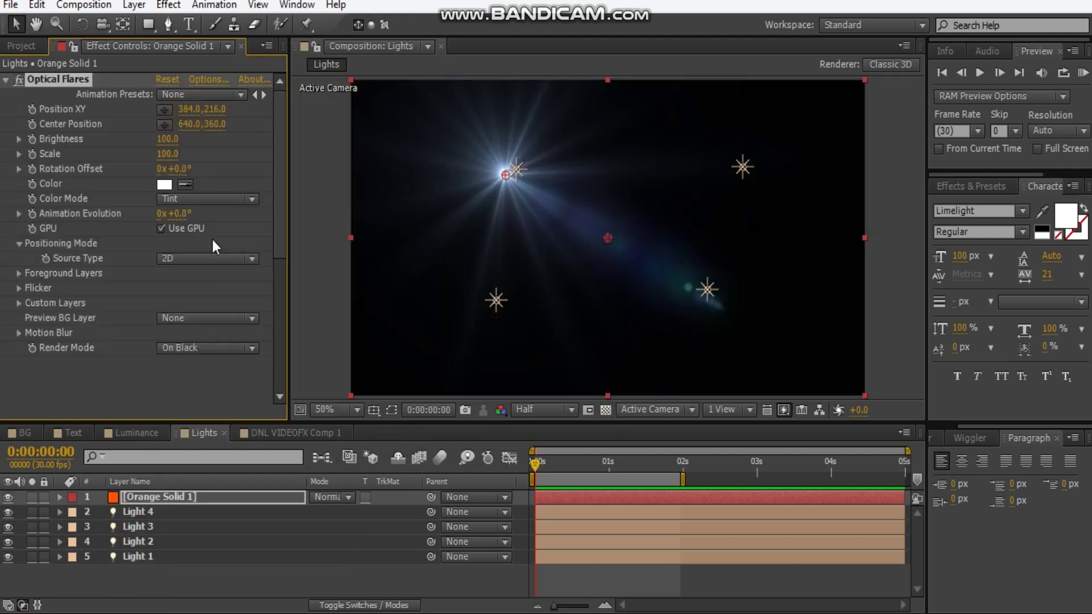
pyautogui.click(178, 261)
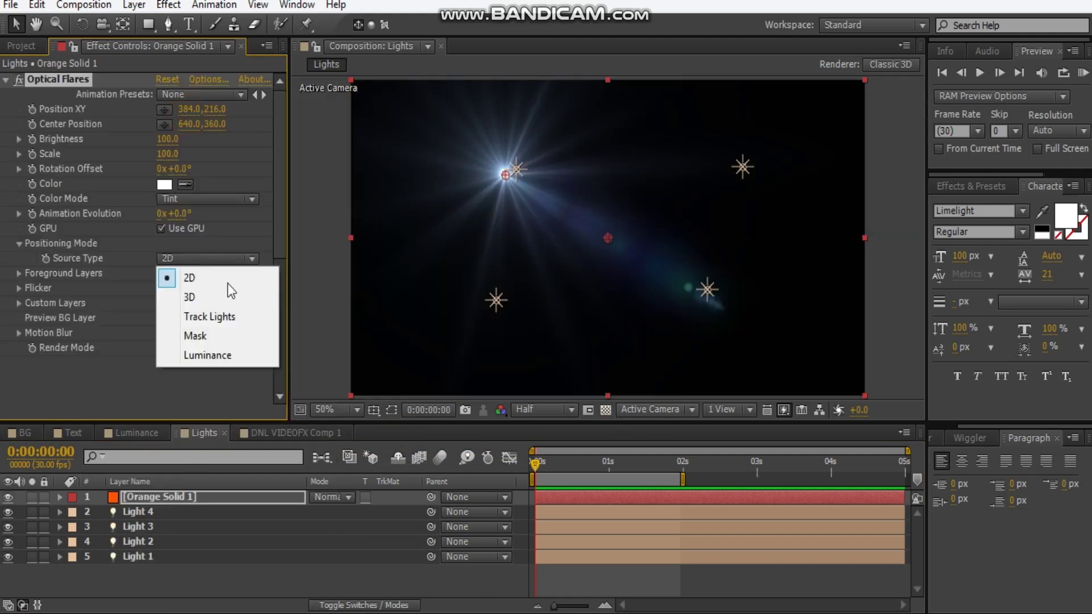
pyautogui.click(227, 320)
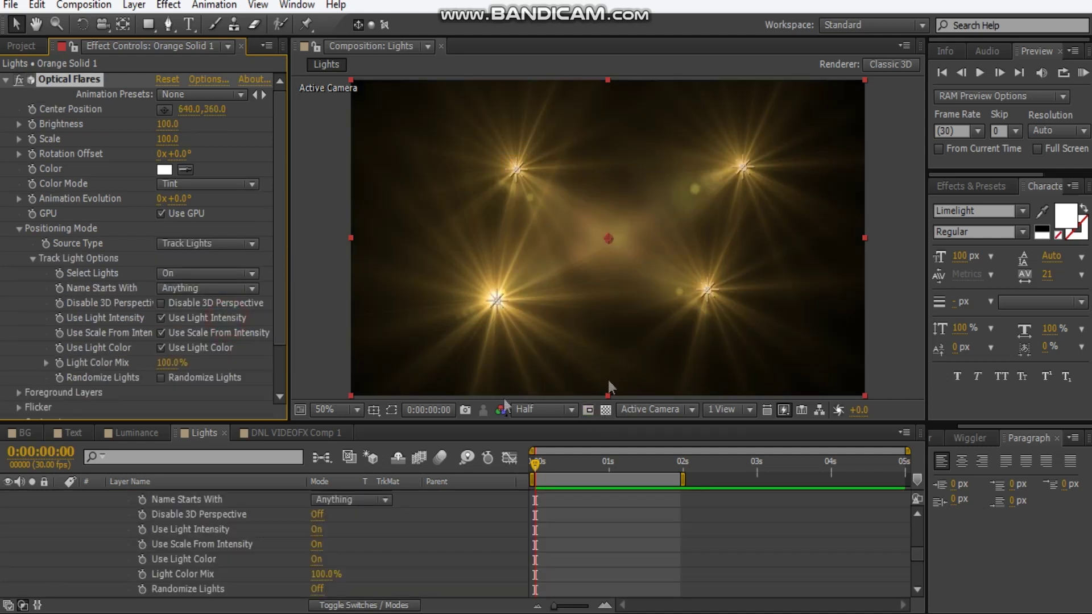
pyautogui.scroll(5, 151, 538)
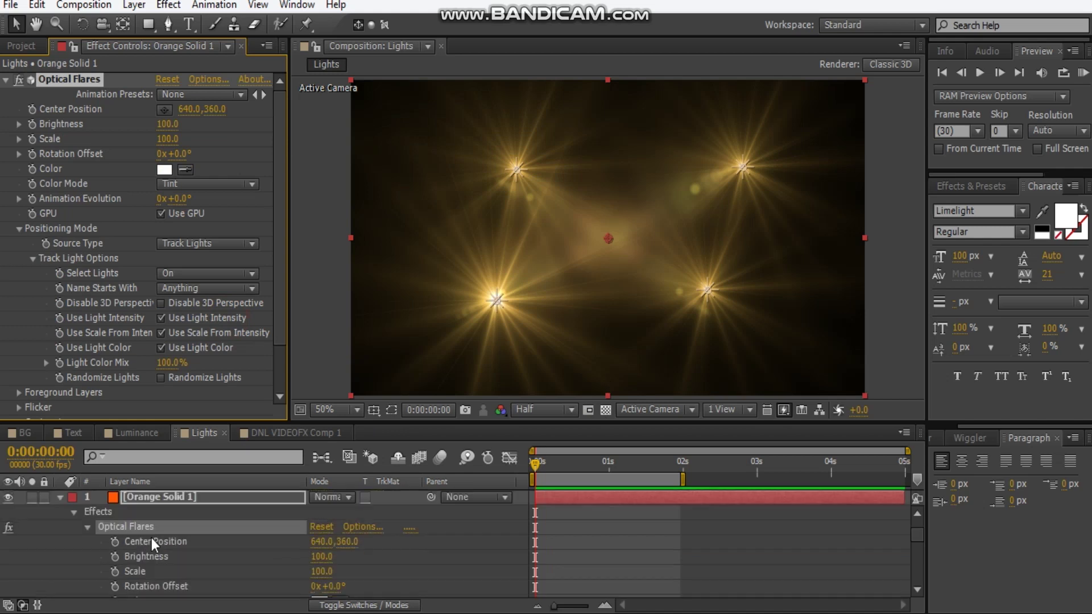
pyautogui.click(59, 497)
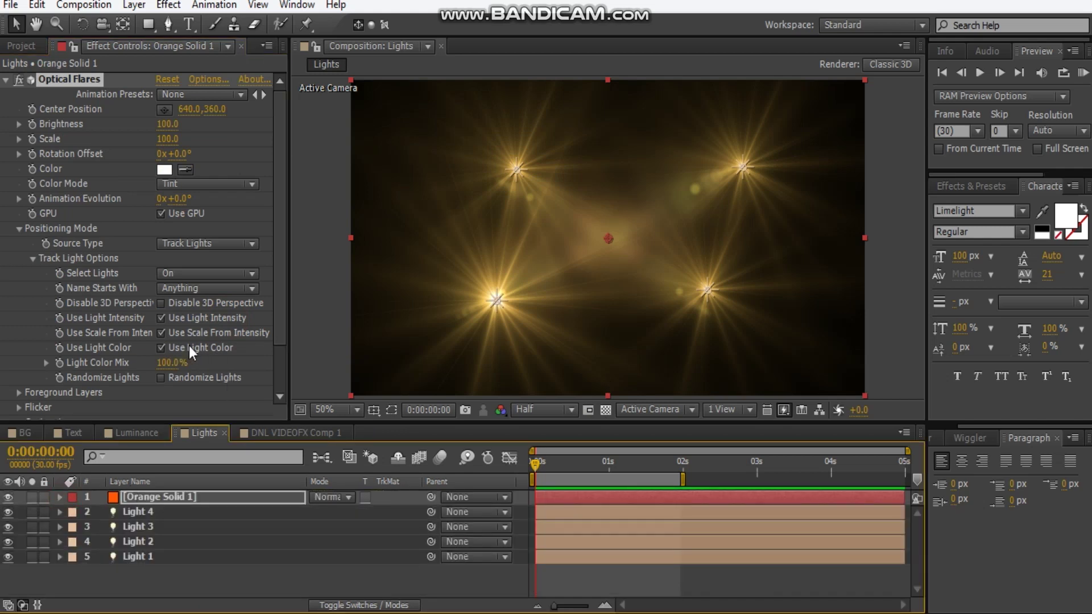
# - Turn on Randomize Lights for the Orange Solid 1 flare and collapse its Track Light Options
pyautogui.click(162, 348)
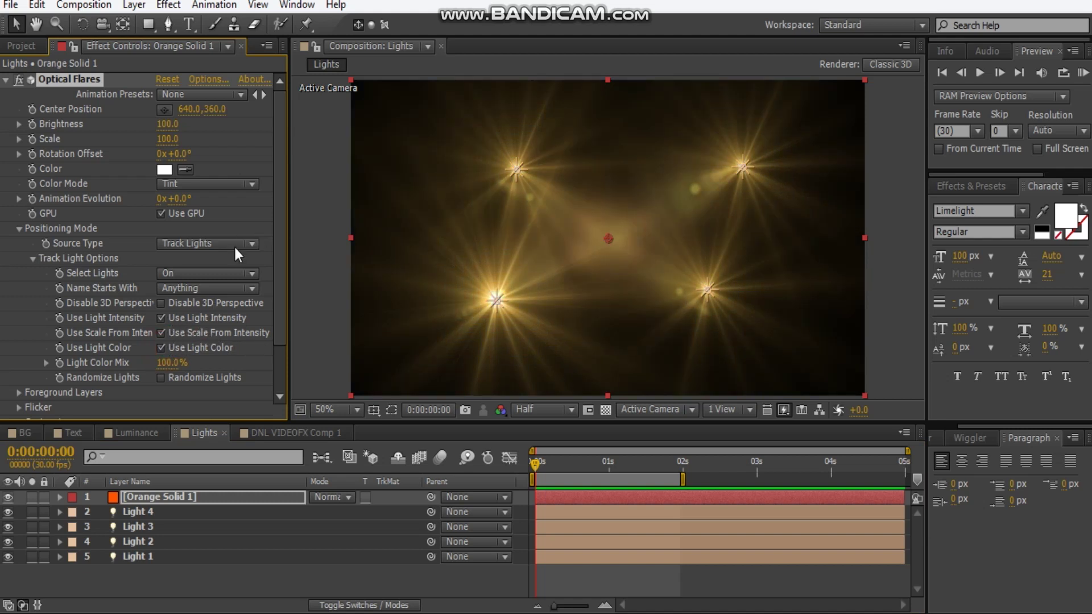
pyautogui.click(283, 268)
pyautogui.moveTo(284, 272); pyautogui.dragTo(284, 315)
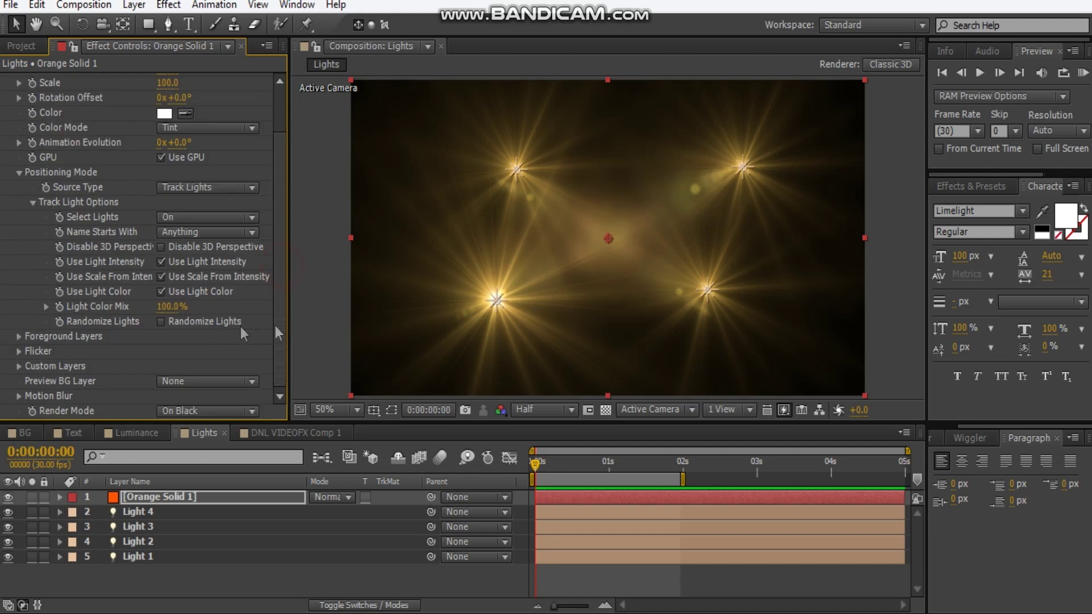
pyautogui.click(161, 323)
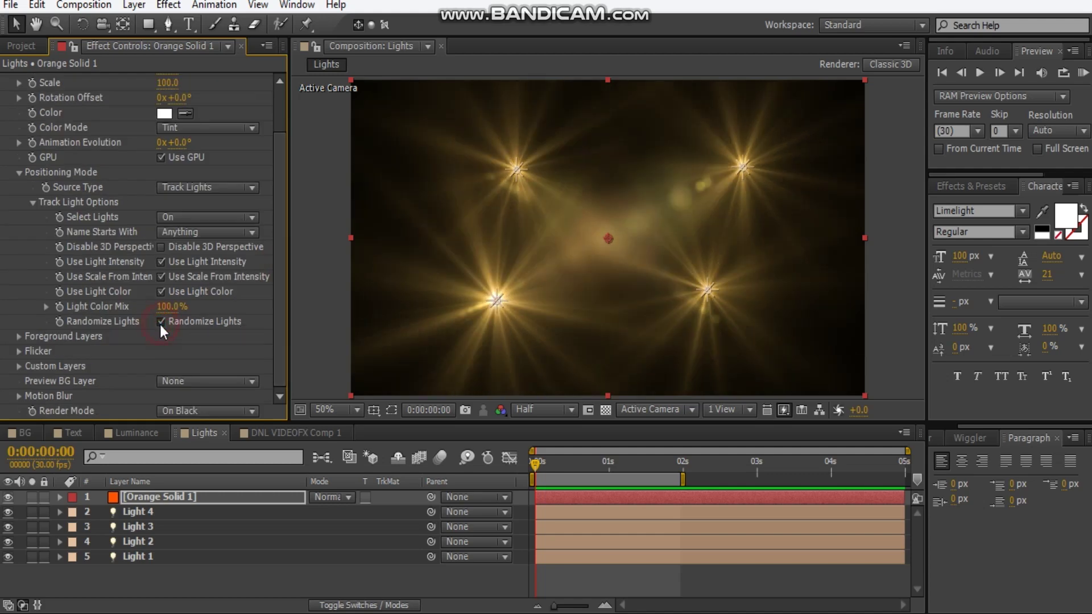
pyautogui.click(32, 203)
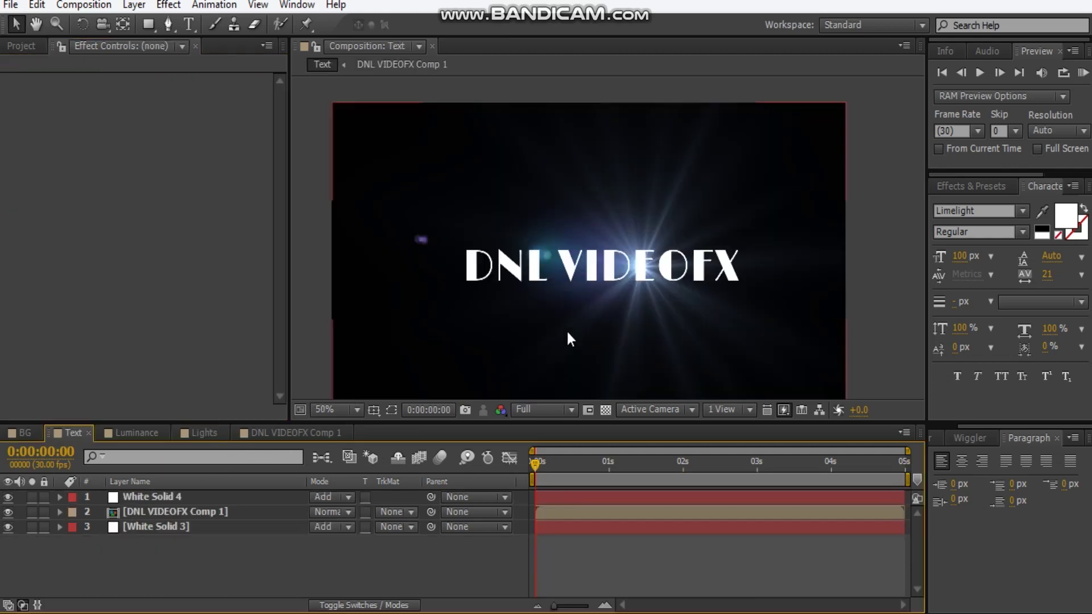
# - In the Text composition, move White Solid 4's flare behind the title text to about 691, 368
pyautogui.moveTo(502, 306); pyautogui.dragTo(512, 281)
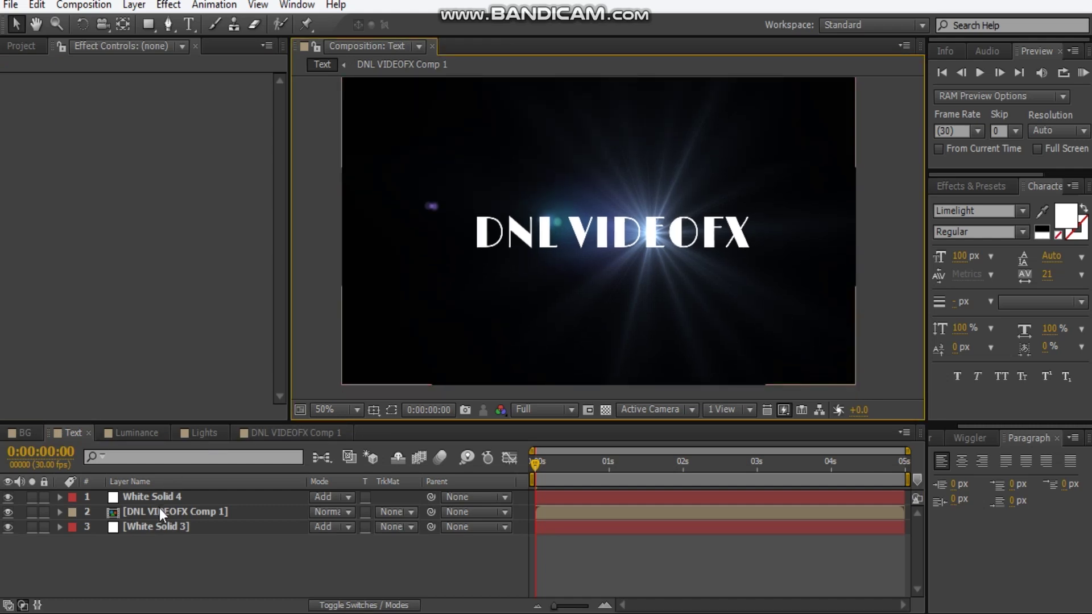
pyautogui.click(173, 497)
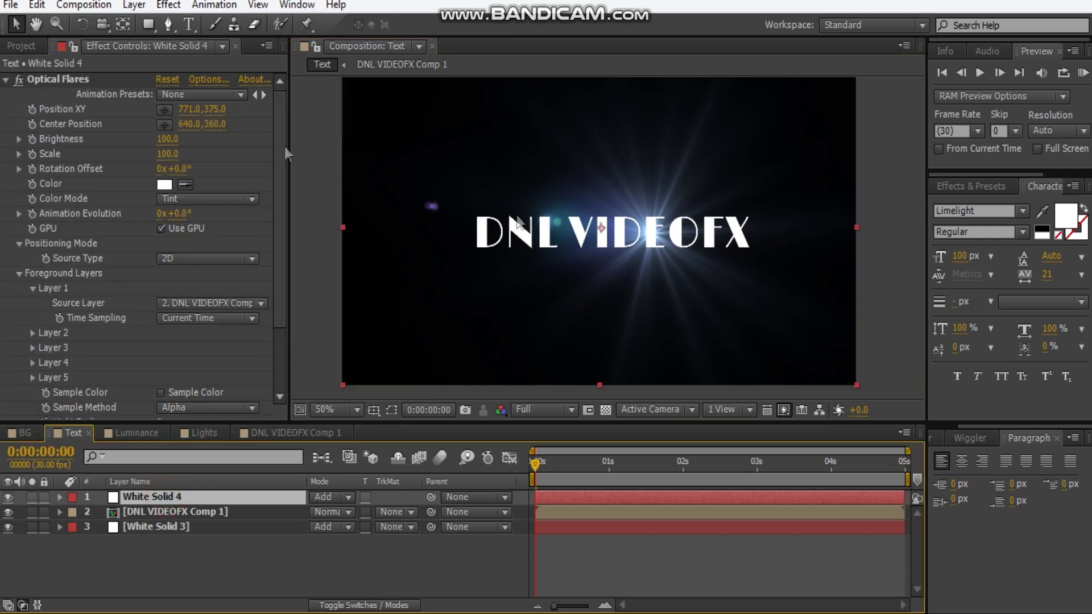
pyautogui.click(74, 82)
pyautogui.press('.')
pyautogui.moveTo(700, 229); pyautogui.dragTo(633, 225)
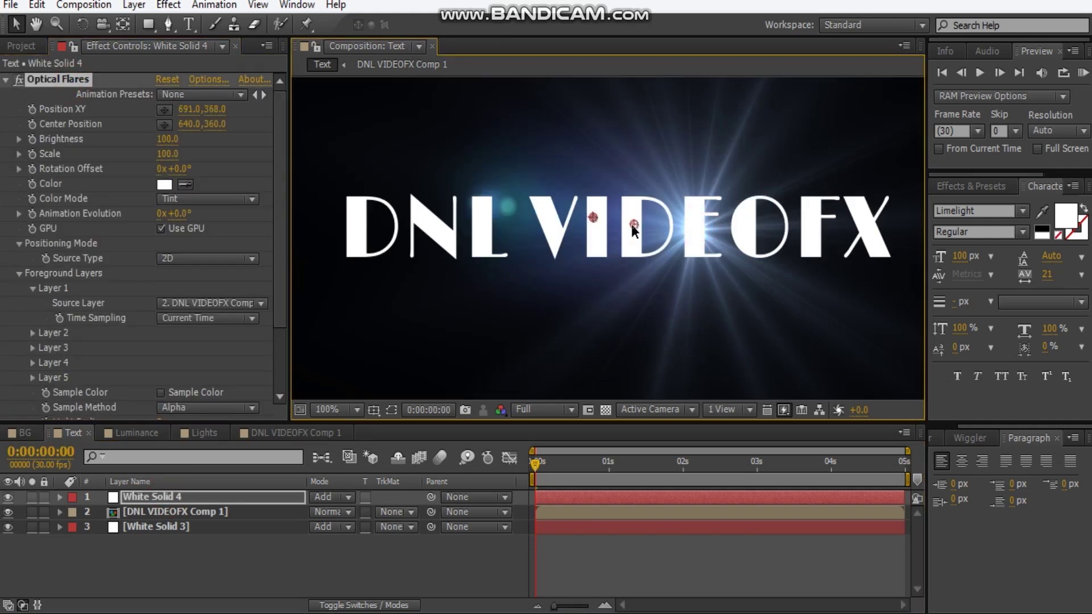
# - Set the preview resolution to Half and move White Solid 4's flare to about 560, 356
pyautogui.click(542, 409)
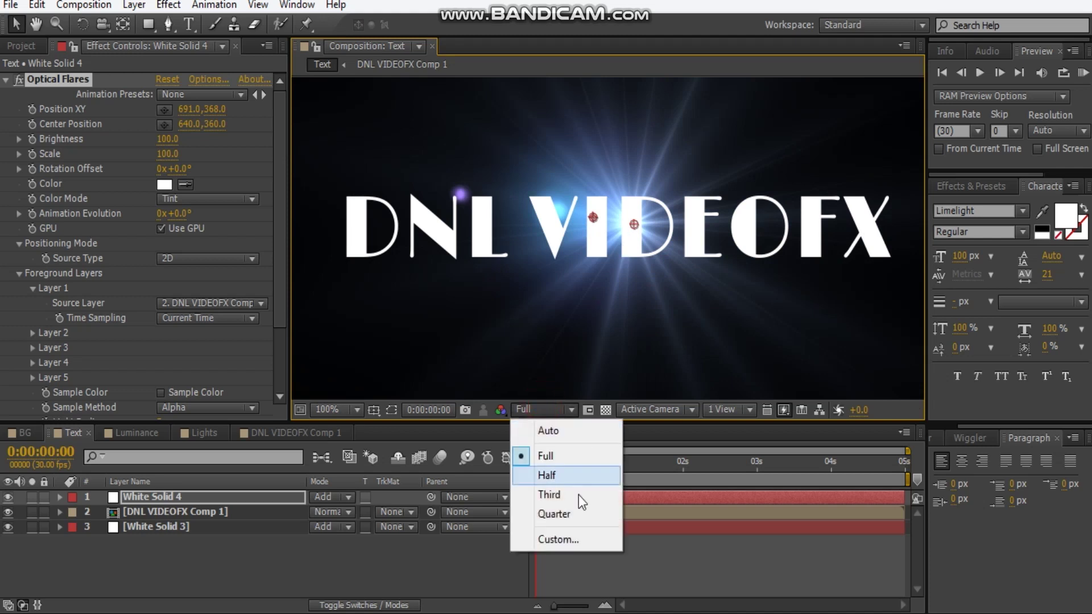
pyautogui.click(571, 479)
pyautogui.moveTo(635, 227); pyautogui.dragTo(528, 216)
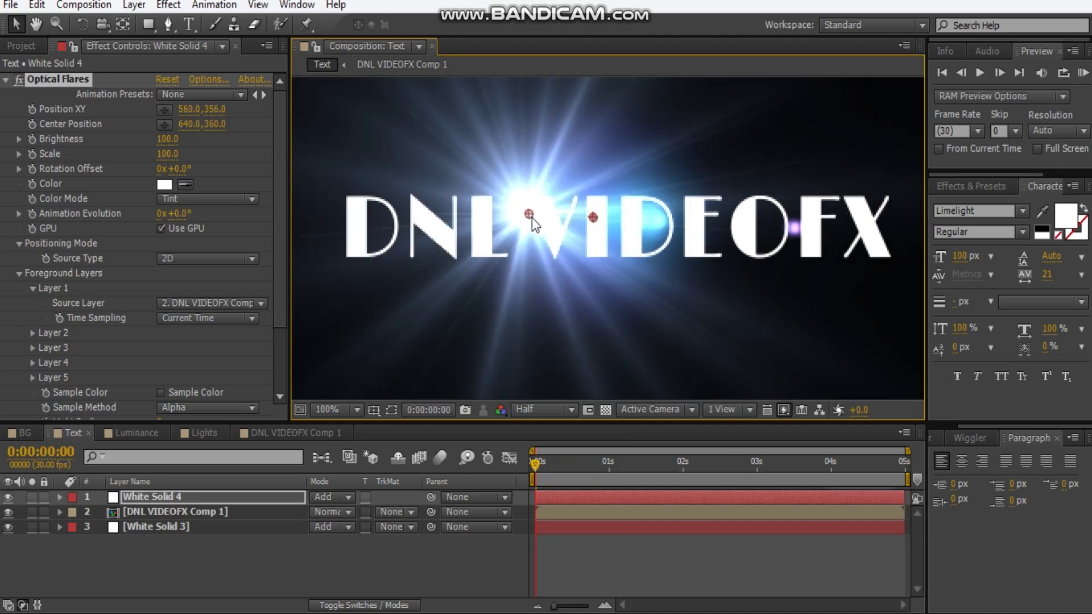
# - Delete the White Solid 4 and White Solid 3 layers from the Text composition
pyautogui.click(164, 497)
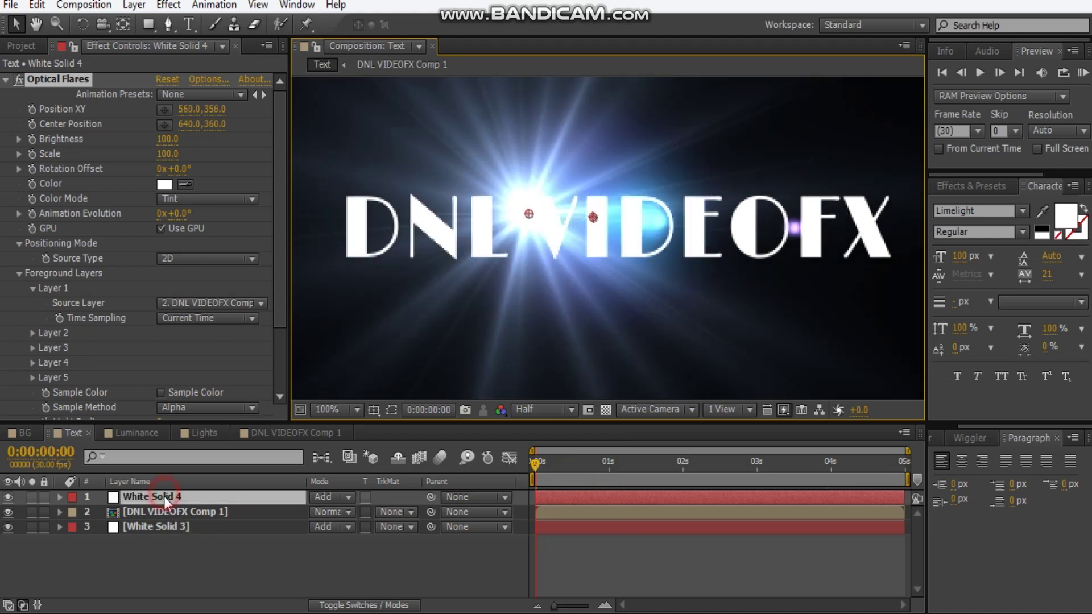
pyautogui.keyDown('ctrl'); pyautogui.click(169, 532); pyautogui.keyUp('ctrl')
pyautogui.press('Delete')
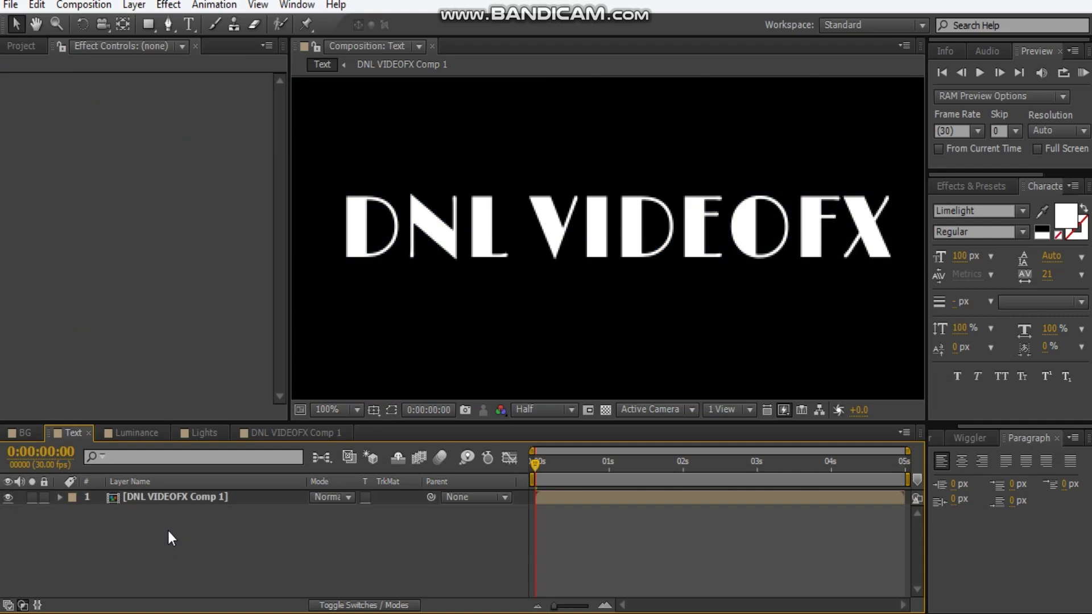
# - Create a white 1280 x 720 px solid above the DNL VIDEOFX Comp 1 layer
pyautogui.hotkey('ctrl', 'y')
pyautogui.click(333, 391)
pyautogui.click(13, 196)
pyautogui.click(347, 198)
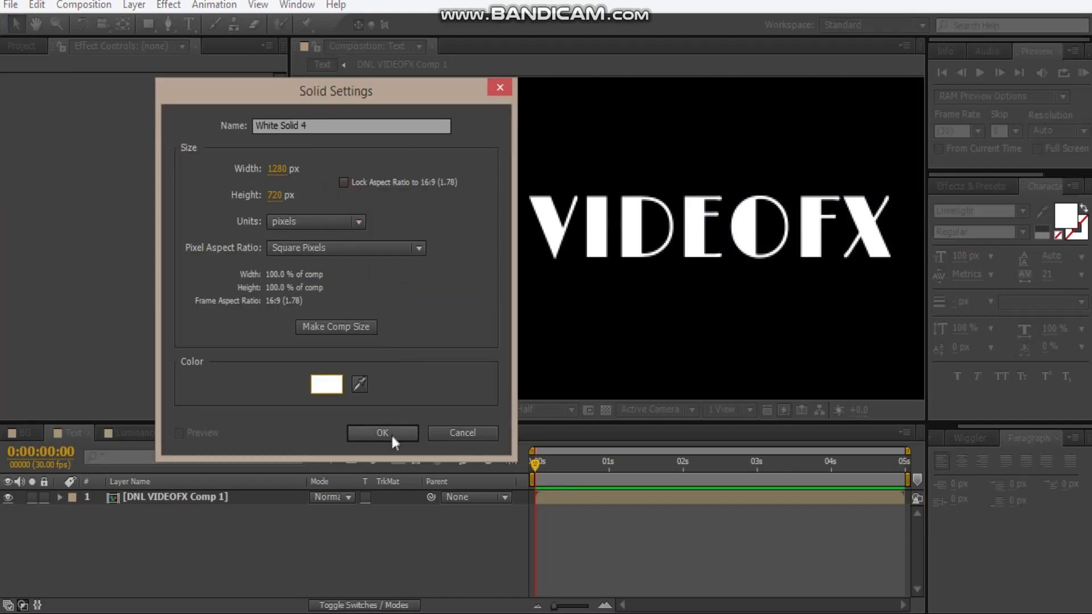
pyautogui.click(392, 434)
# - Apply Optical Flares to the new white solid and set the layer's blending mode to Screen
pyautogui.rightClick(148, 255)
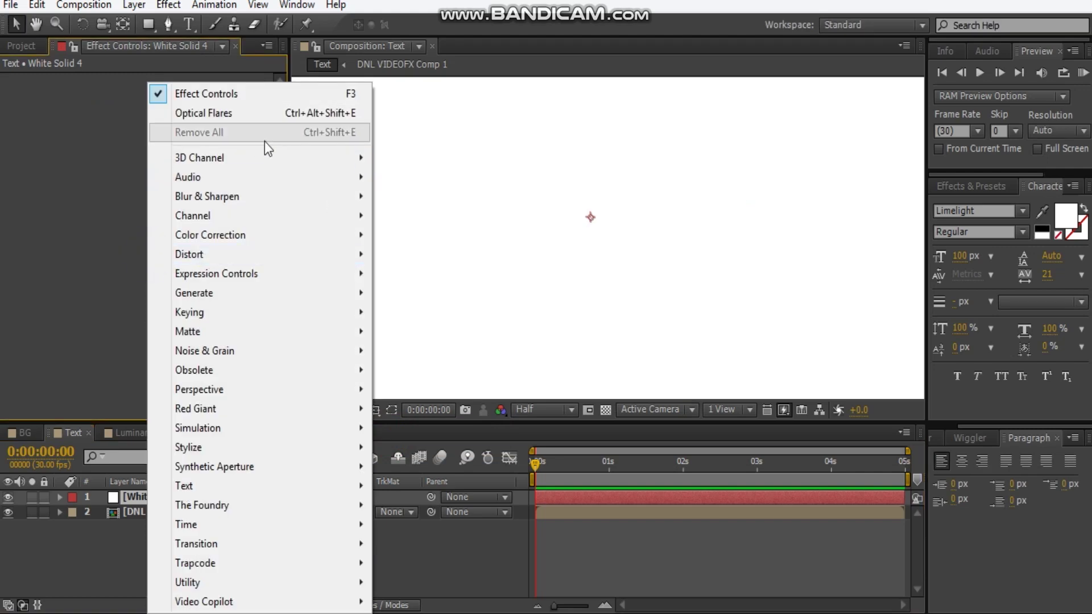
pyautogui.click(216, 113)
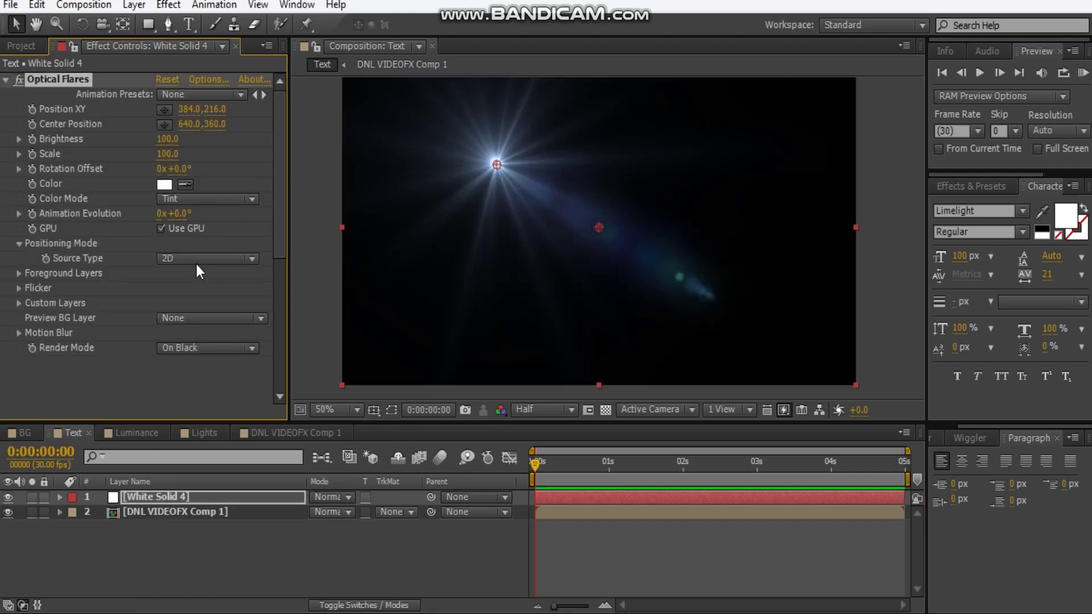
pyautogui.click(328, 499)
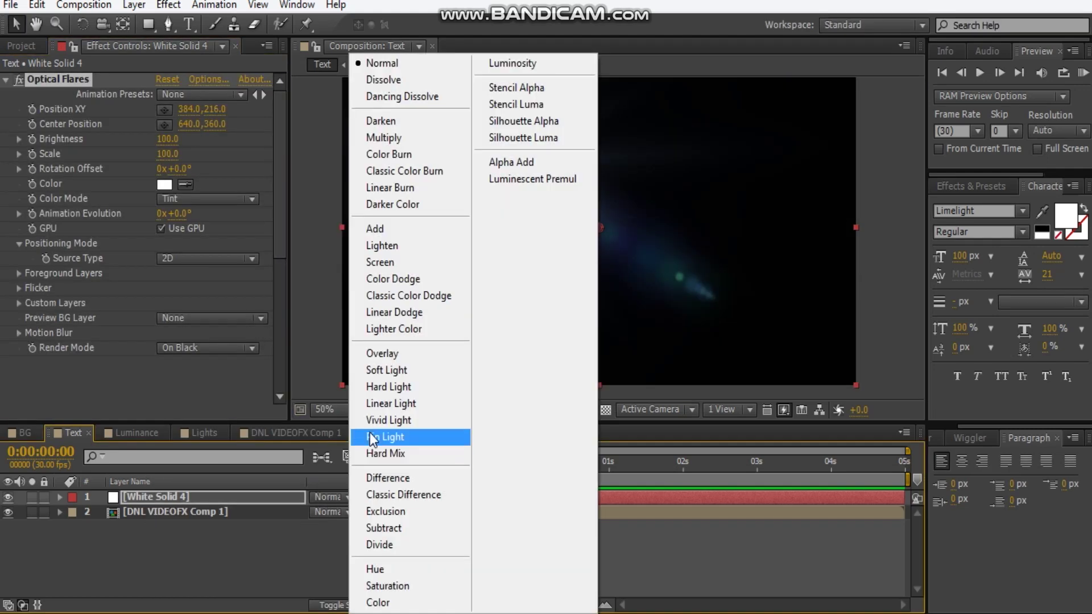
pyautogui.click(142, 380)
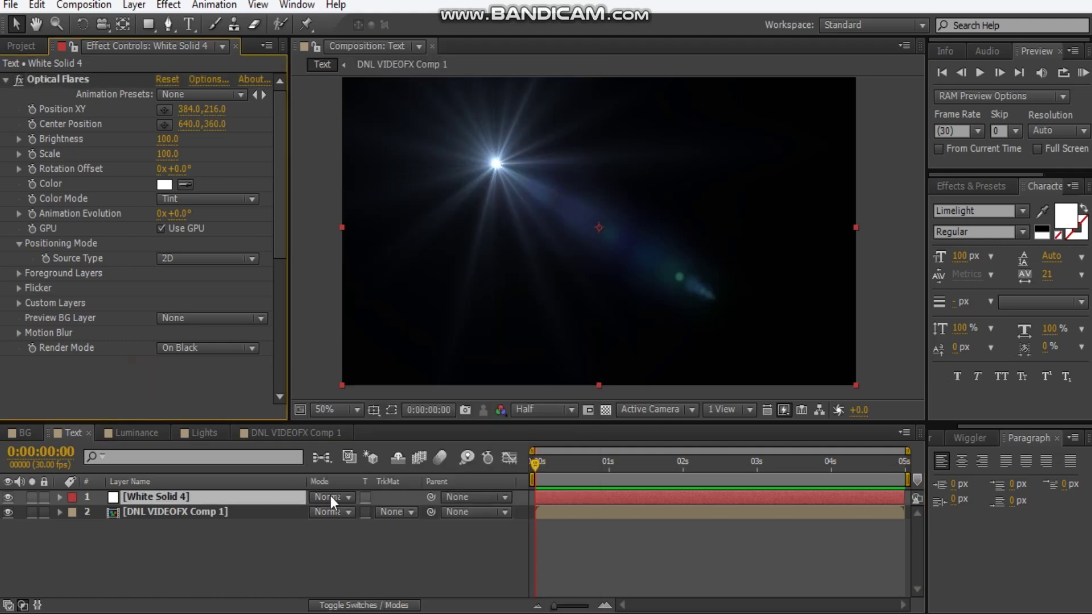
pyautogui.click(330, 496)
pyautogui.click(390, 264)
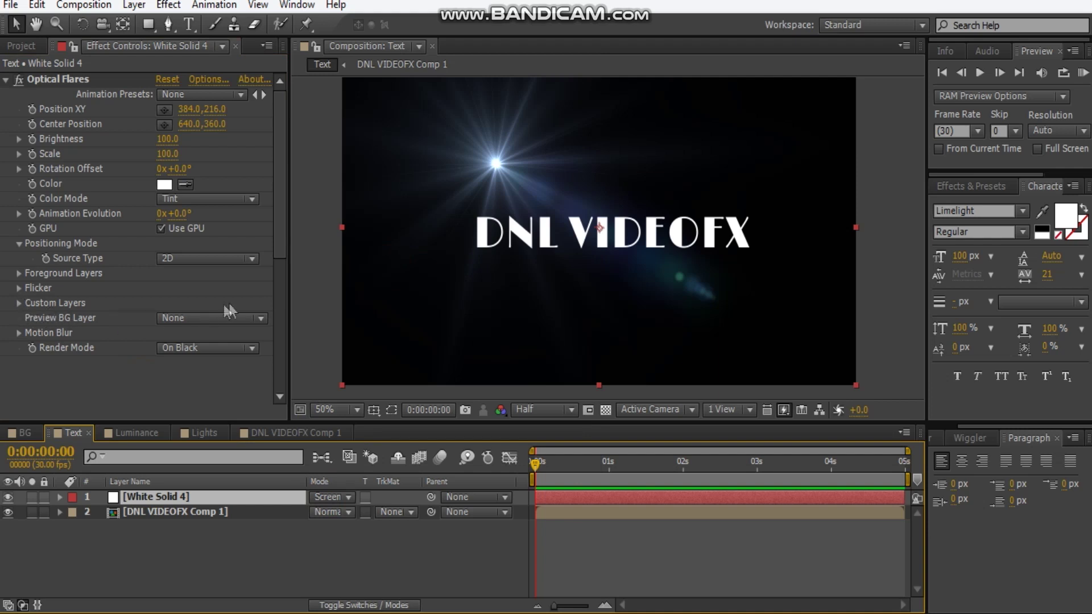
# - Set the source layer of Foreground Layer 1 in White Solid 4's Optical Flares to DNL VIDEOFX Comp 1
pyautogui.click(18, 273)
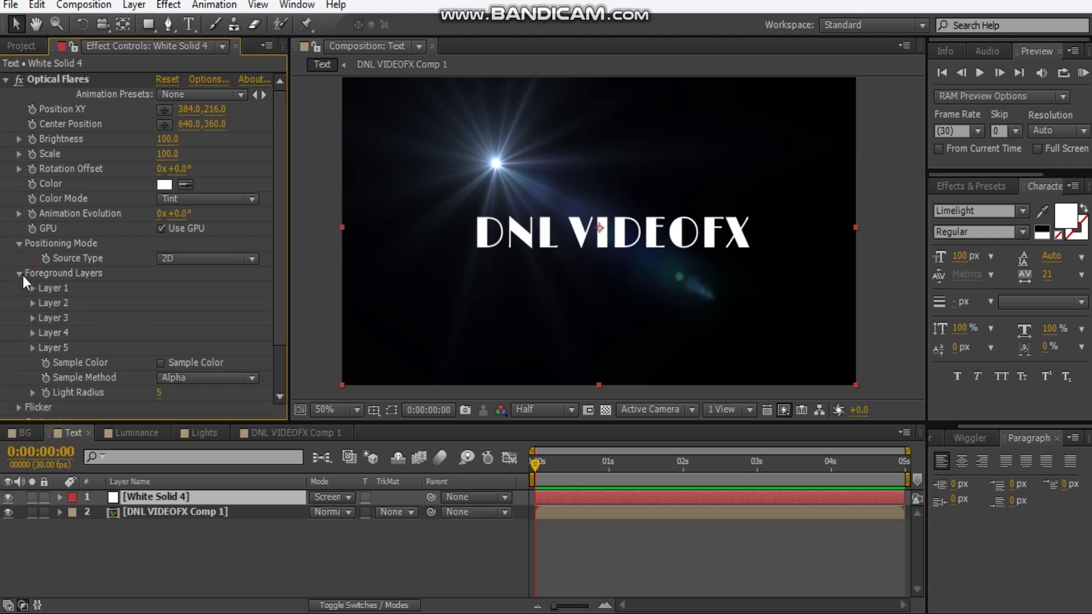
pyautogui.click(31, 289)
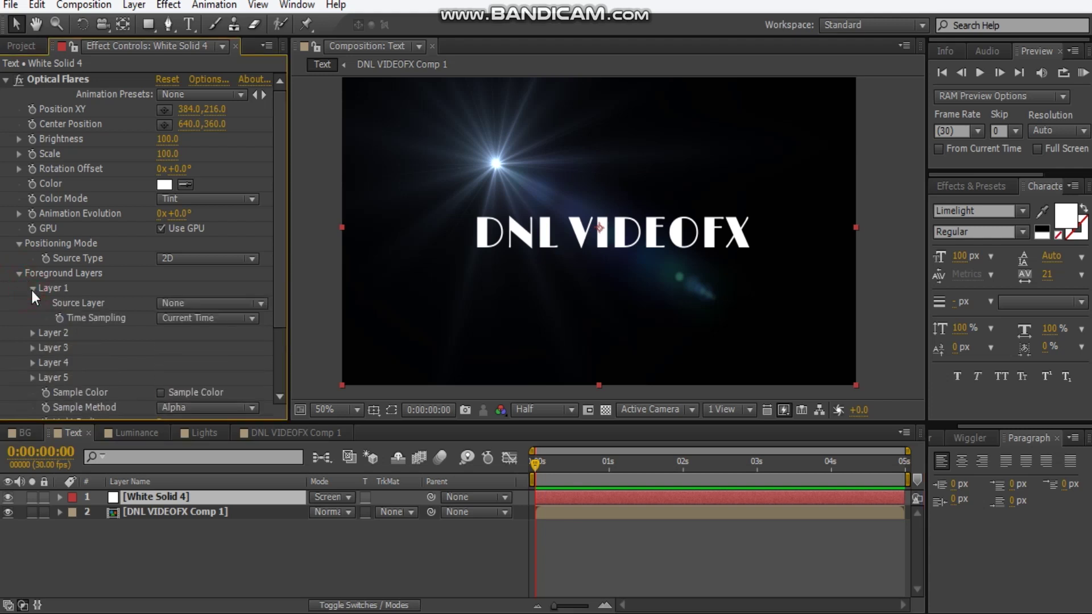
pyautogui.click(201, 307)
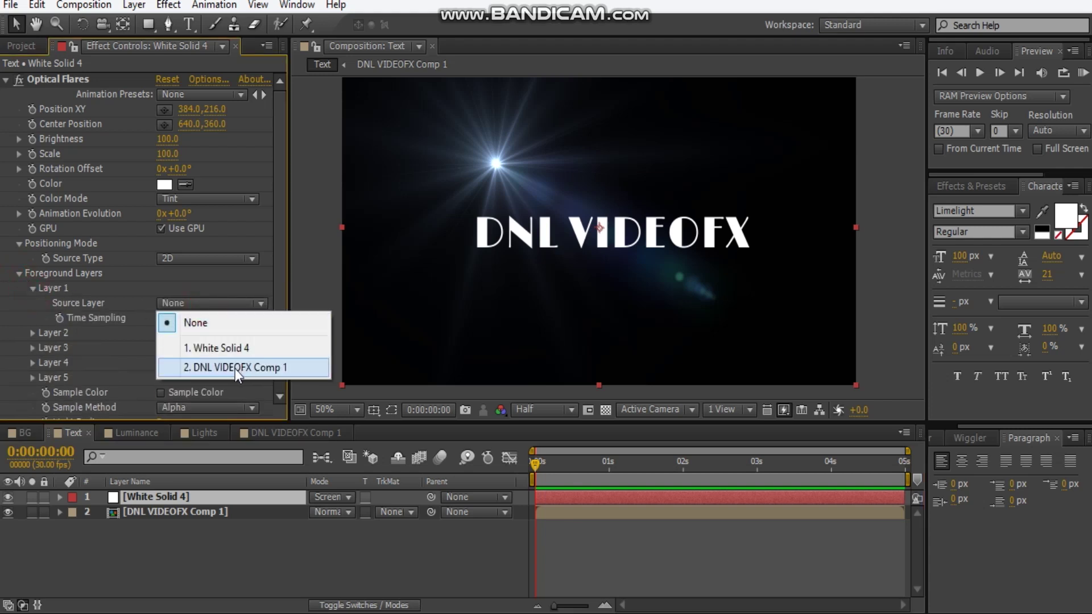
pyautogui.click(234, 368)
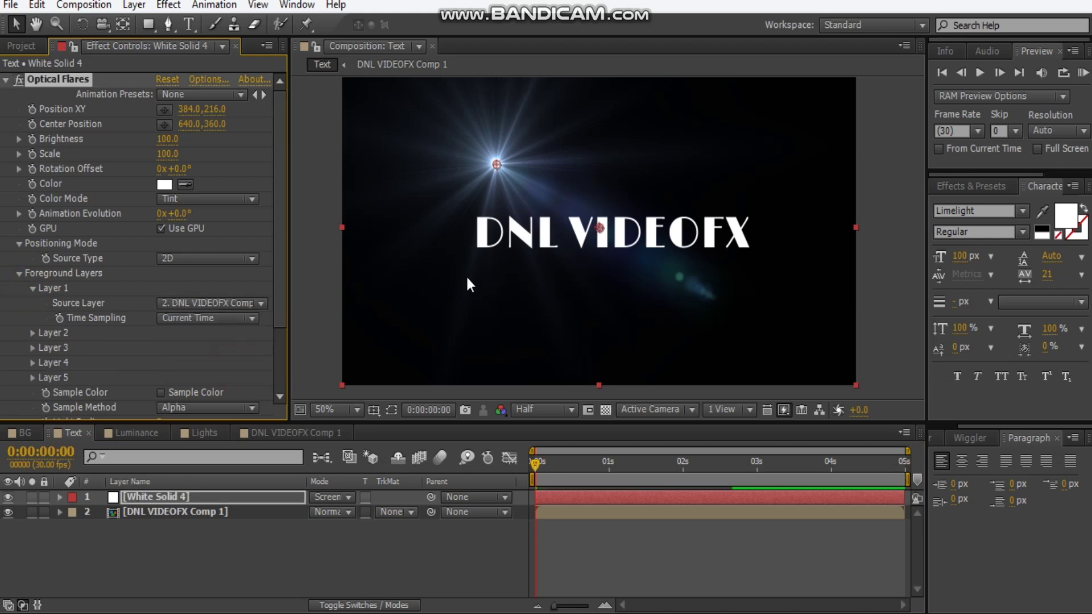
# - Move the flare behind the text's first letters, then place it above the L at about 485, 312
pyautogui.press('/')
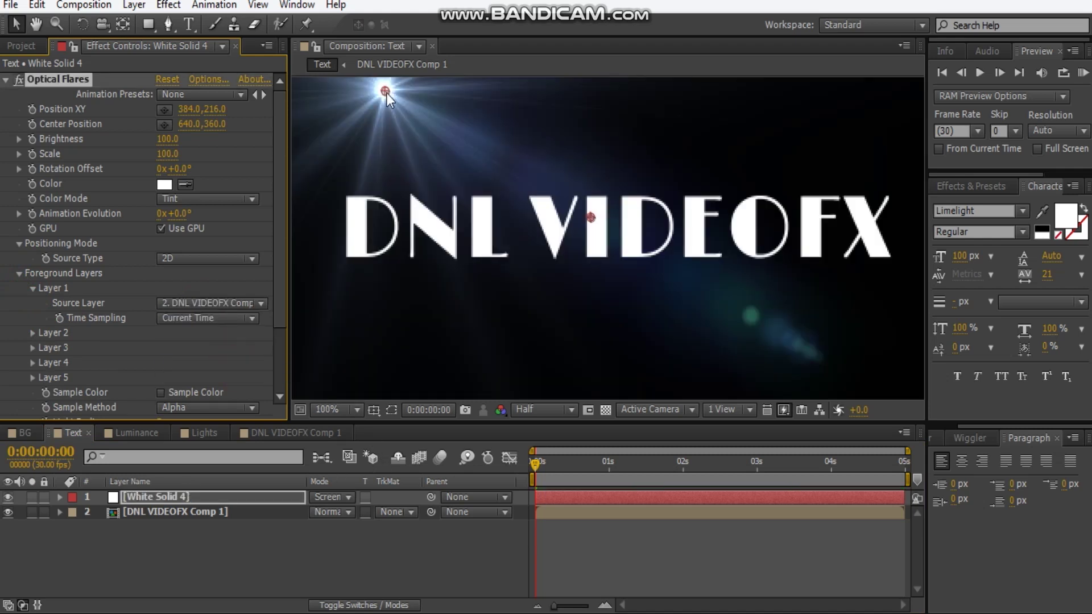
pyautogui.moveTo(385, 95); pyautogui.dragTo(362, 154)
pyautogui.moveTo(356, 210)
pyautogui.mouseDown()
pyautogui.moveTo(354, 226)
pyautogui.moveTo(442, 209)
pyautogui.moveTo(437, 226)
pyautogui.mouseUp()
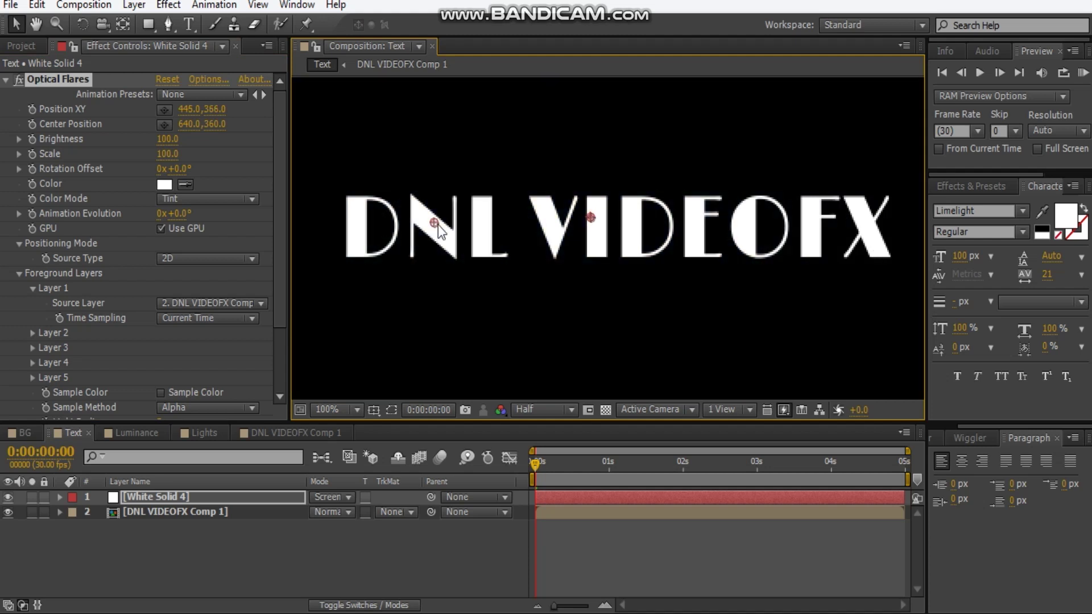
pyautogui.moveTo(435, 226); pyautogui.dragTo(464, 178)
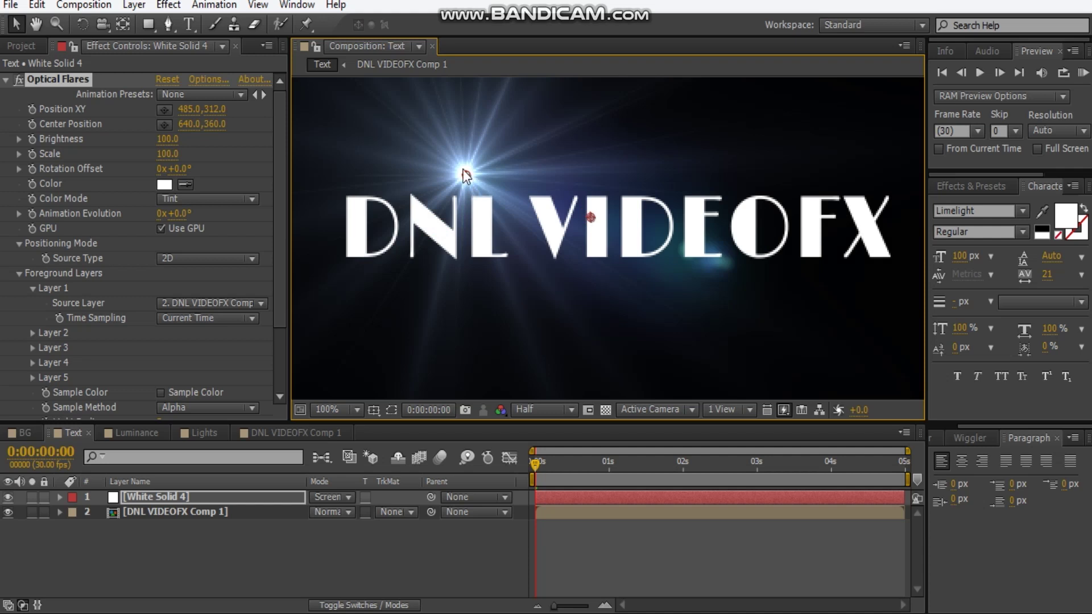
# - Duplicate the White Solid 4 layer and reveal the modified properties of both copies in the timeline
pyautogui.click(163, 500)
pyautogui.hotkey('ctrl', 'd')
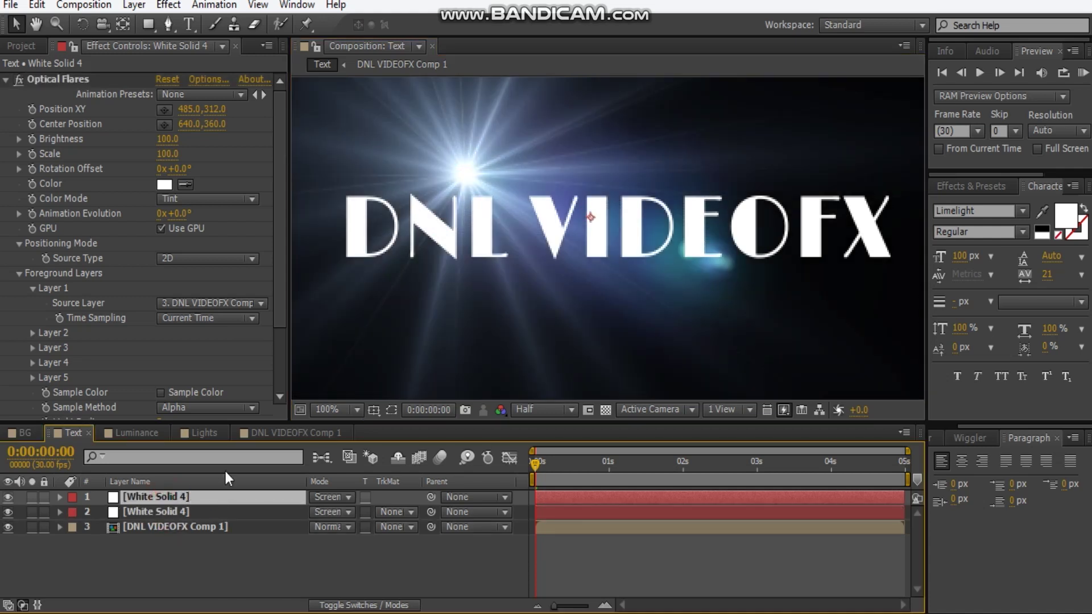
pyautogui.click(154, 514)
pyautogui.click(159, 483)
pyautogui.click(152, 485)
pyautogui.keyDown('ctrl'); pyautogui.click(153, 495); pyautogui.keyUp('ctrl')
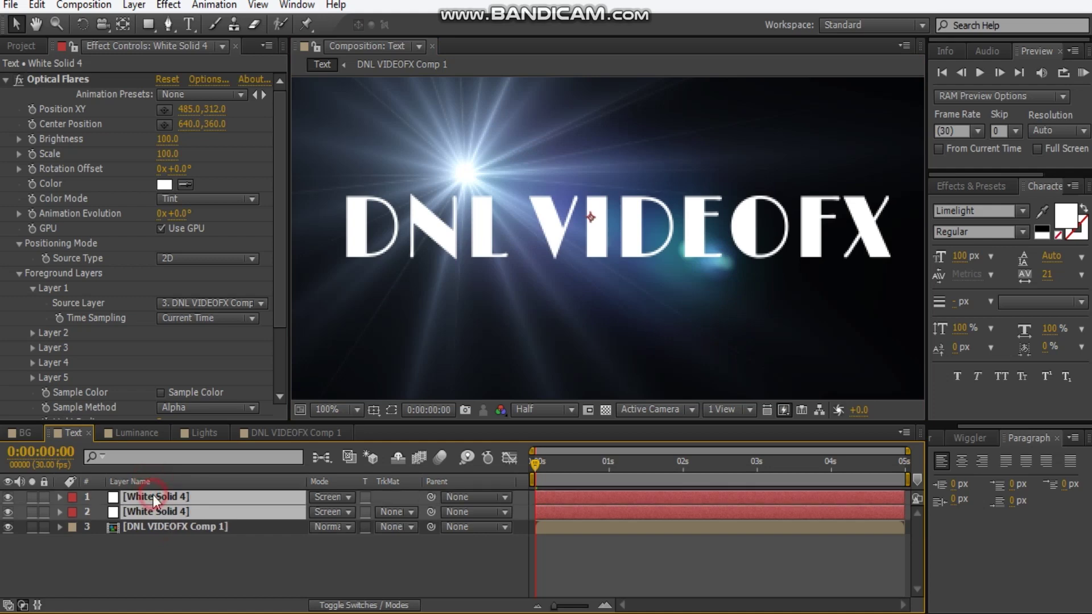
pyautogui.press('u')
pyautogui.press('u')
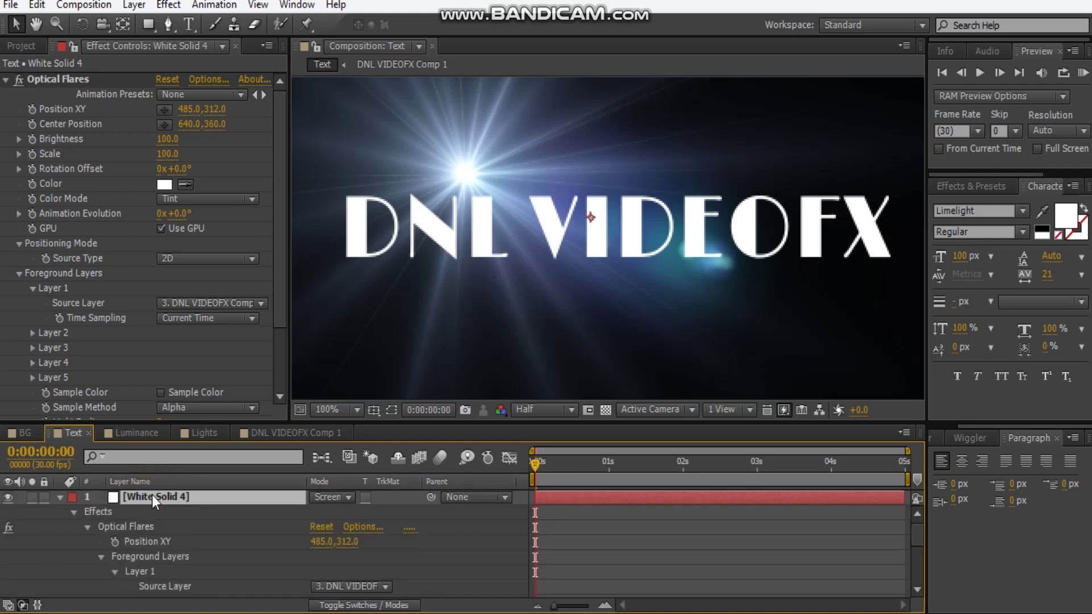
# - Link the lower flare layer's Position XY to the upper copy's Position XY with an expression, and collapse both layers
pyautogui.scroll(-3, 152, 495)
pyautogui.scroll(3, 270, 535)
pyautogui.scroll(-7, 267, 529)
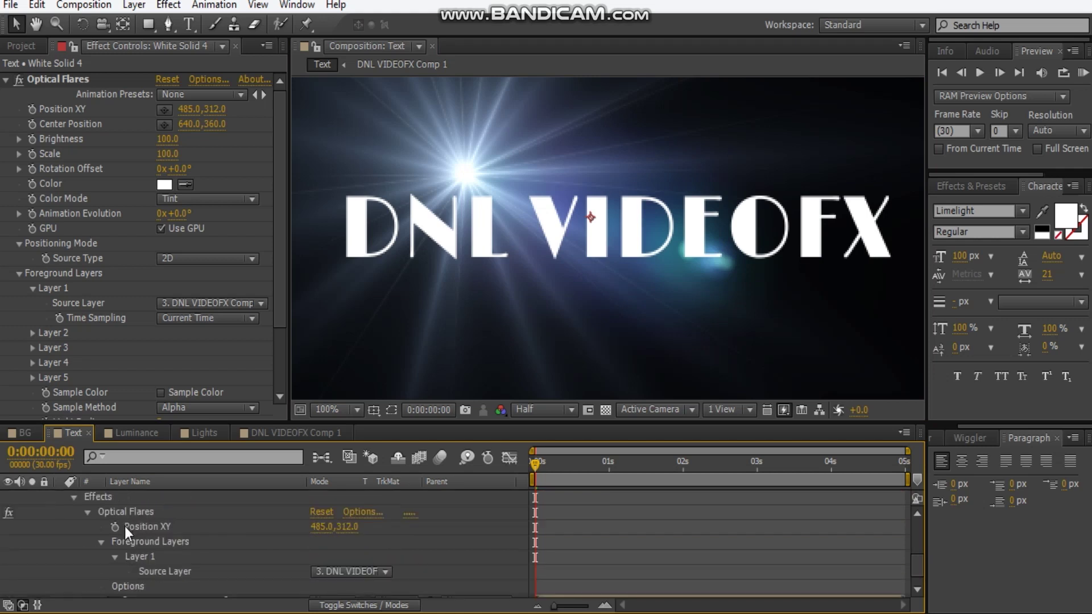
pyautogui.keyDown('alt'); pyautogui.click(115, 528); pyautogui.keyUp('alt')
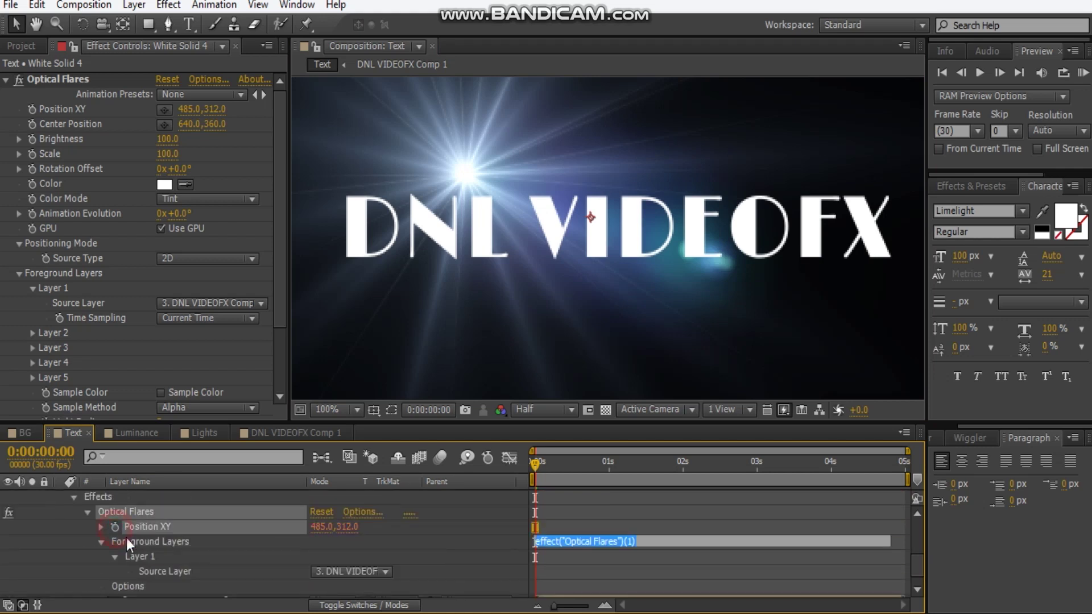
pyautogui.moveTo(356, 544); pyautogui.dragTo(167, 543)
pyautogui.scroll(-2, 284, 528)
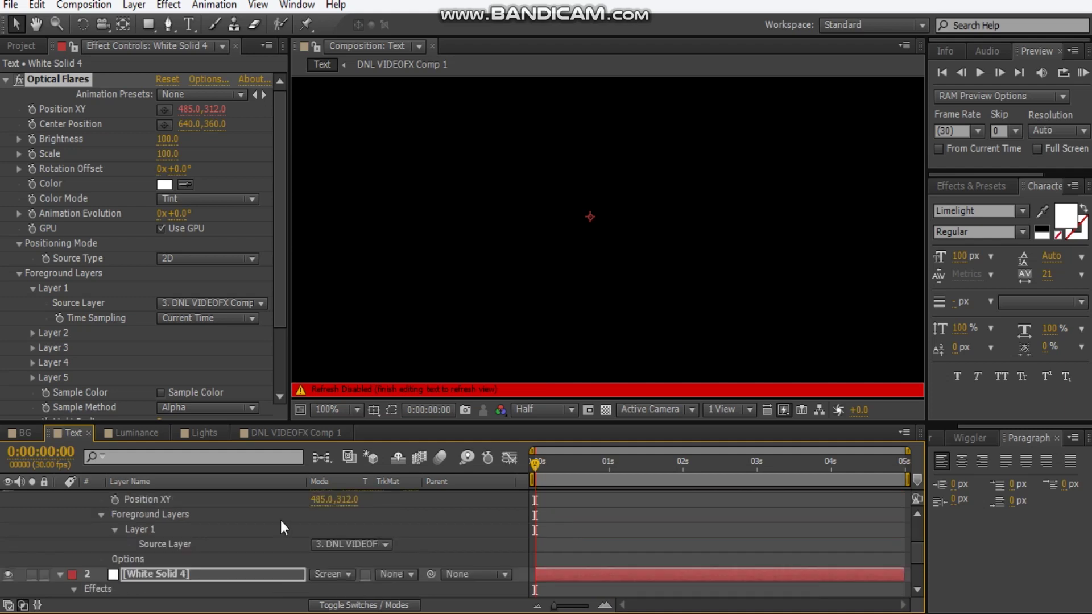
pyautogui.scroll(3, 285, 527)
pyautogui.click(59, 504)
pyautogui.click(60, 498)
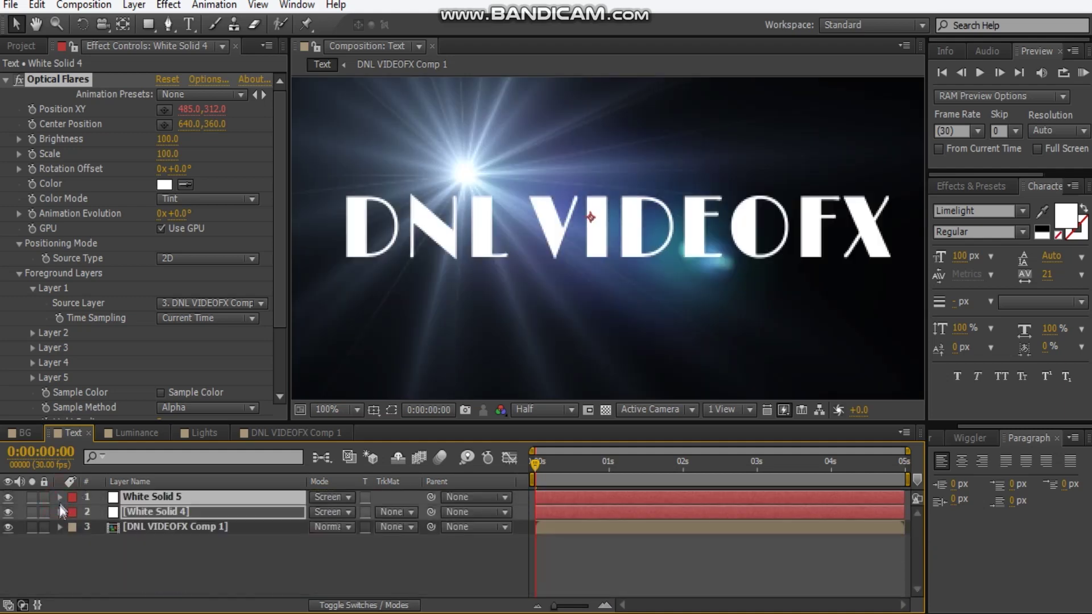
# - Place White Solid 4 below the DNL VIDEOFX Comp 1 layer and set its foreground Layer 1 source to None
pyautogui.click(165, 517)
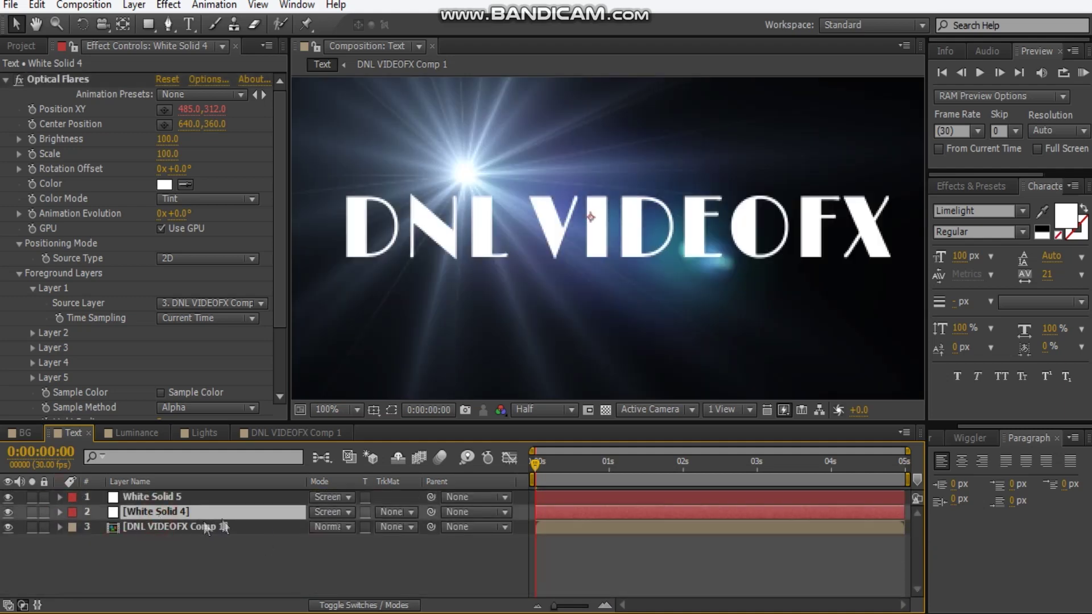
pyautogui.moveTo(157, 517); pyautogui.dragTo(244, 562)
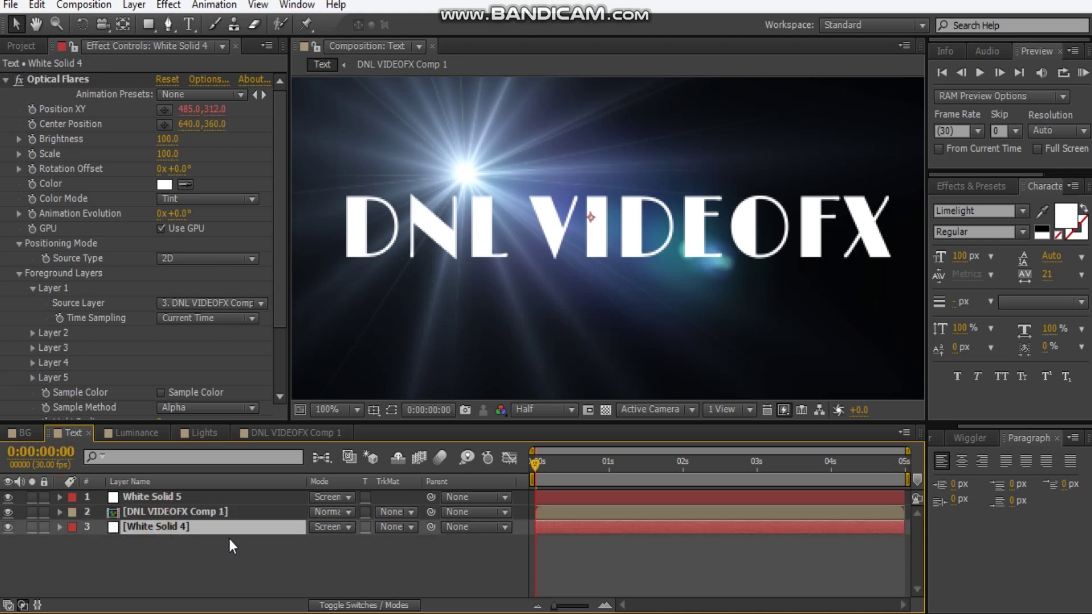
pyautogui.click(228, 307)
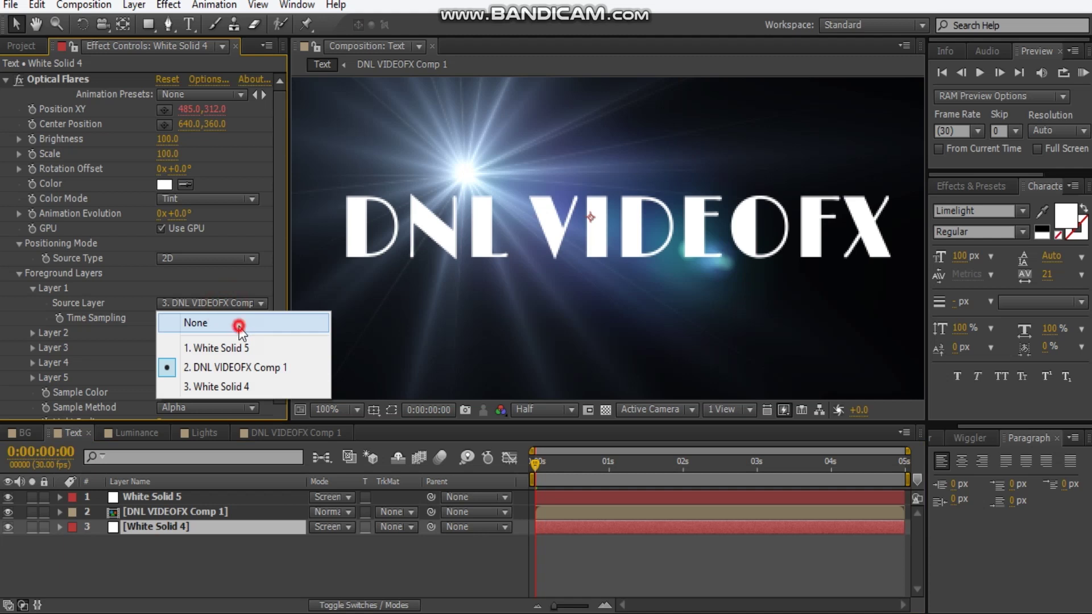
pyautogui.click(239, 328)
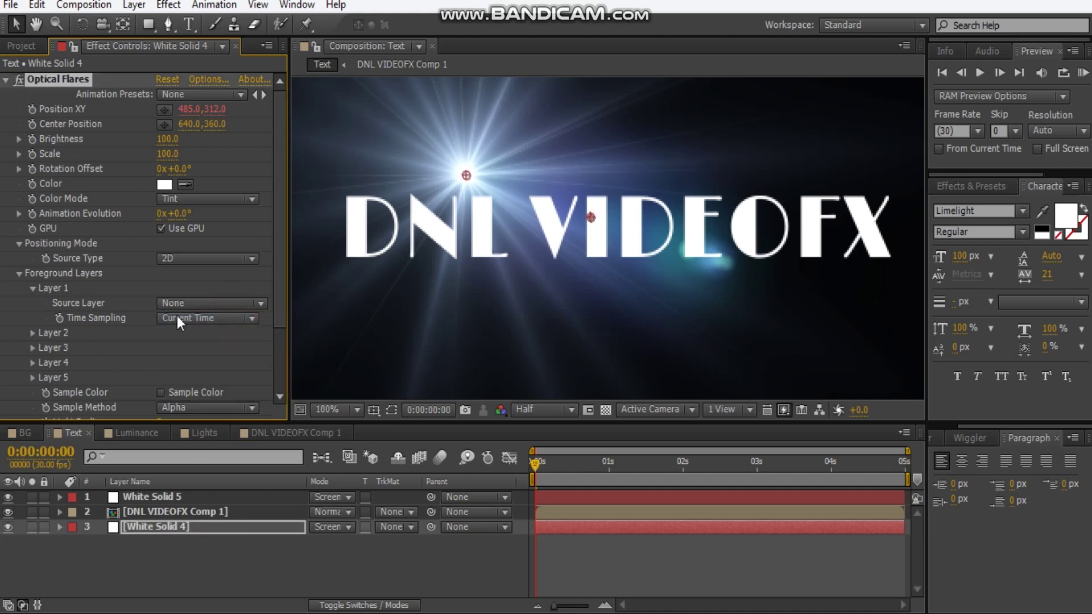
# - Move White Solid 5's flare behind the letter L to about 503, 365 and inspect the linked flares around the text
pyautogui.click(154, 503)
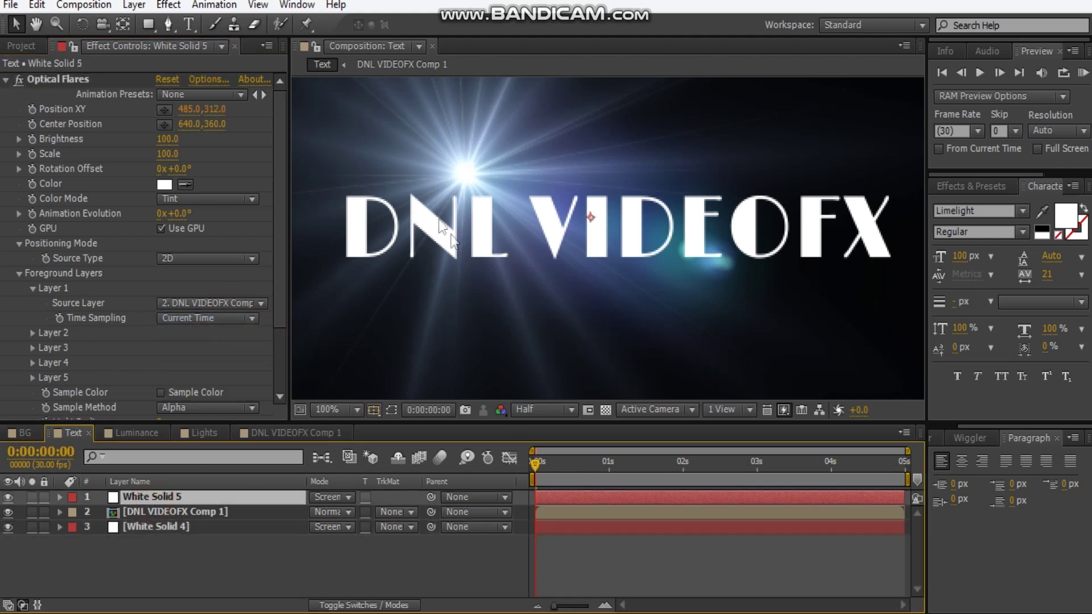
pyautogui.click(61, 81)
pyautogui.moveTo(465, 178); pyautogui.dragTo(477, 216)
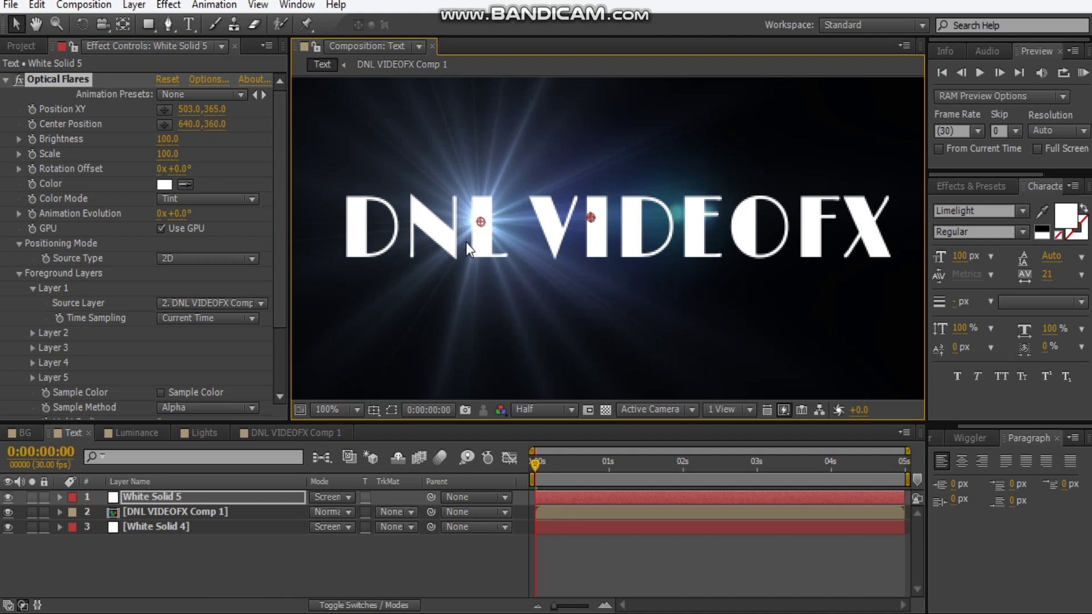
pyautogui.scroll(-2, 583, 202)
pyautogui.scroll(2, 608, 260)
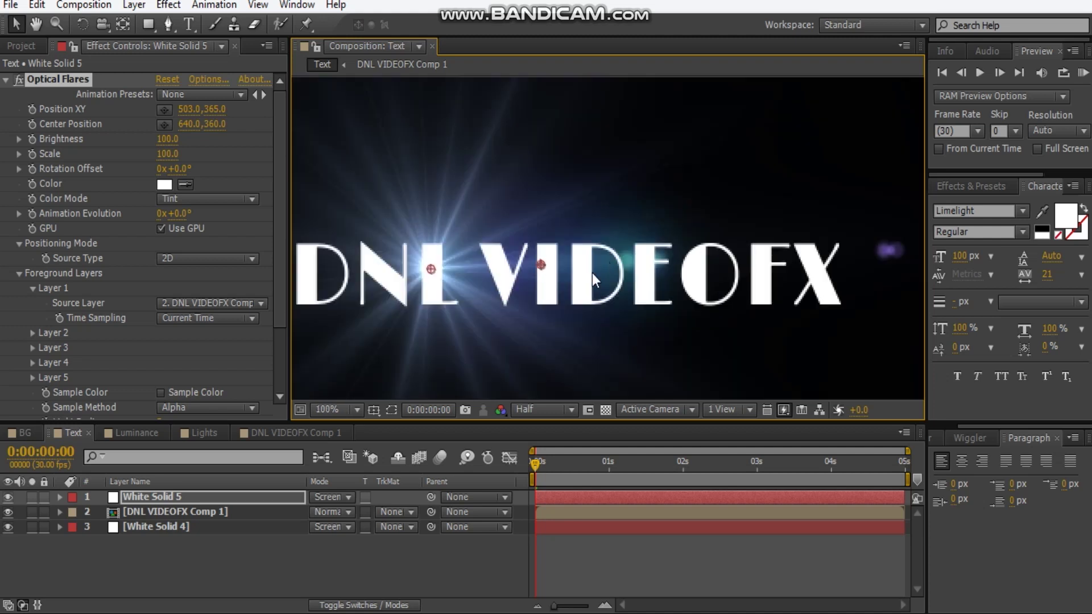
pyautogui.moveTo(487, 250); pyautogui.dragTo(436, 257)
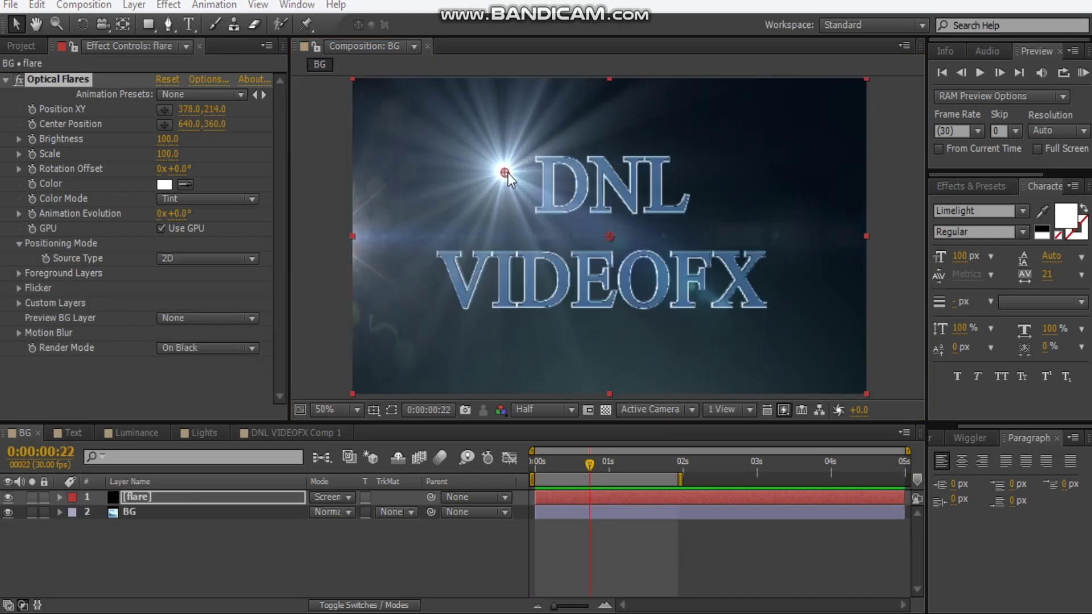
# - Move the flare in the BG composition to about 322, 260 and expand its Flicker settings
pyautogui.moveTo(505, 172); pyautogui.dragTo(483, 193)
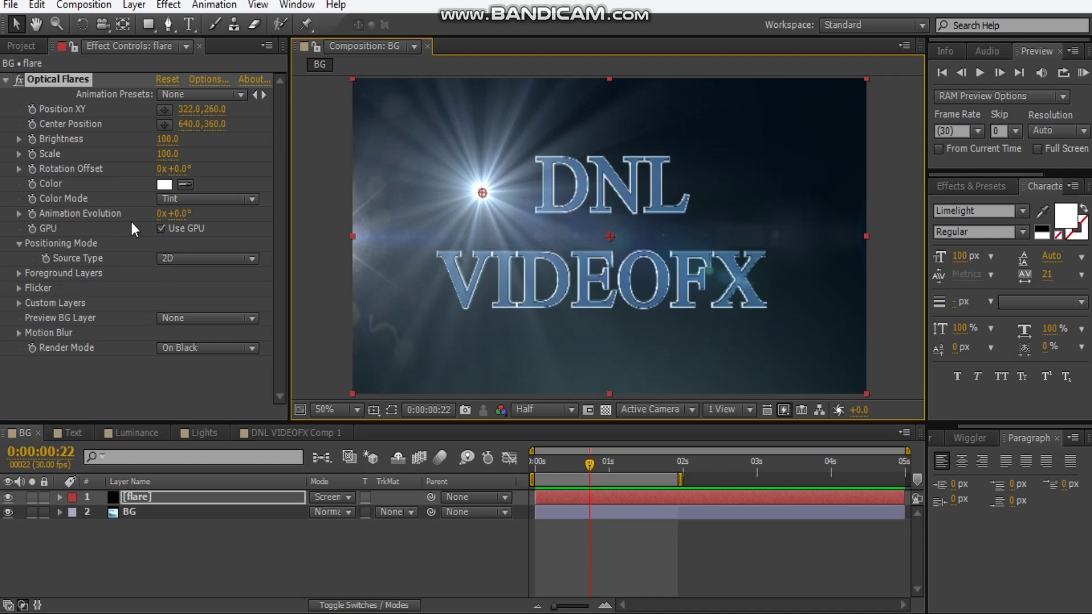
pyautogui.click(20, 289)
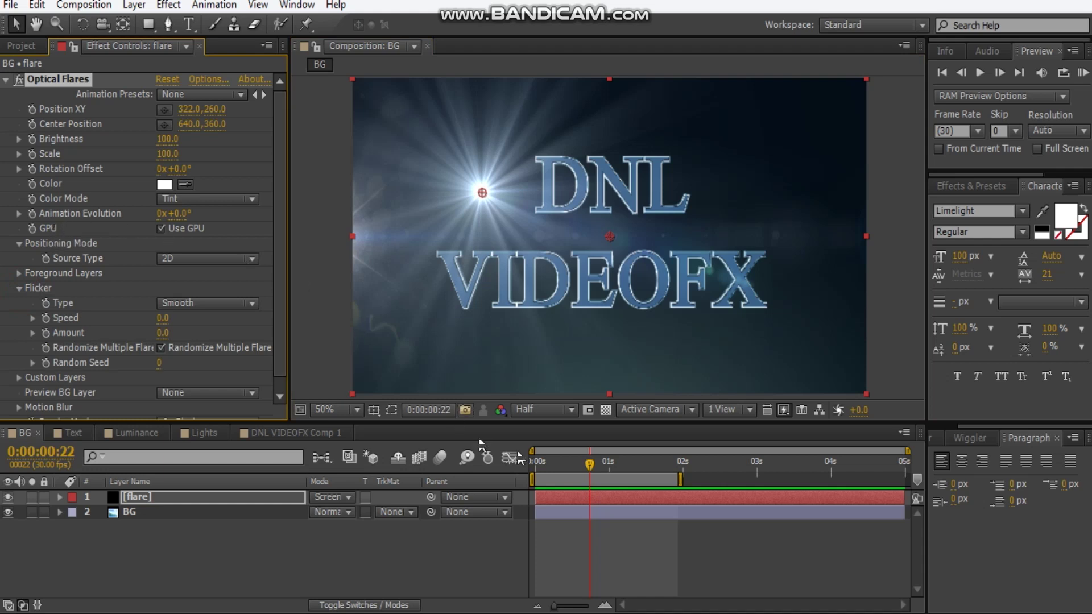
# - Keyframe the flare's Animation Evolution at the first frame and set it to 1 revolution at 0:00:01:26
pyautogui.moveTo(578, 470); pyautogui.dragTo(384, 434)
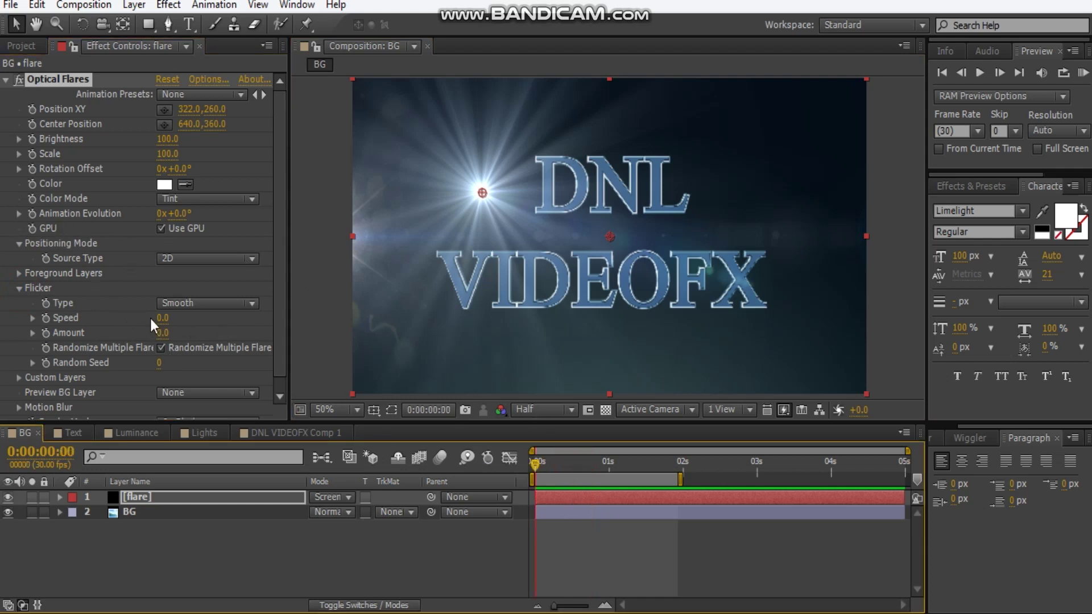
pyautogui.click(31, 213)
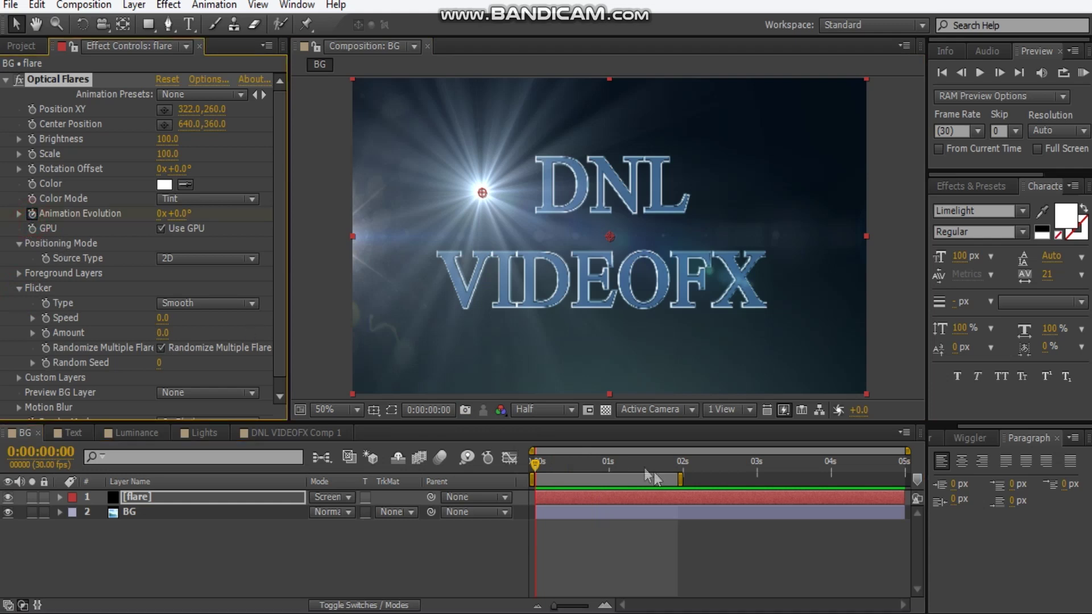
pyautogui.click(671, 470)
pyautogui.click(162, 214)
pyautogui.write('1')
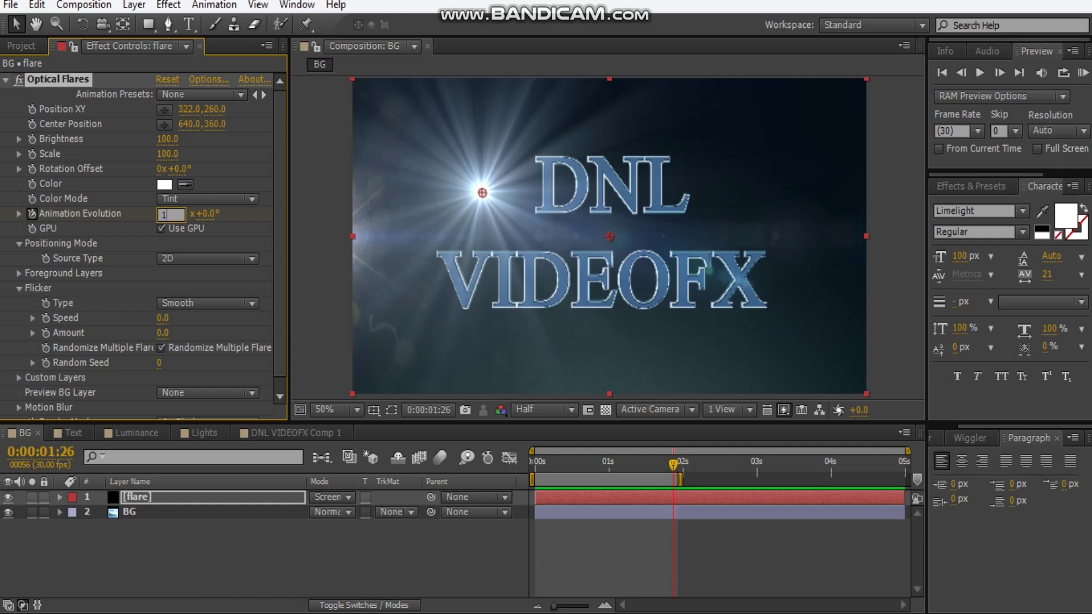
pyautogui.press('Return')
# - Preview the Animation Evolution from the first frame and undo its keyframes
pyautogui.moveTo(571, 465); pyautogui.dragTo(508, 466)
pyautogui.hotkey('ctrl', 'z')
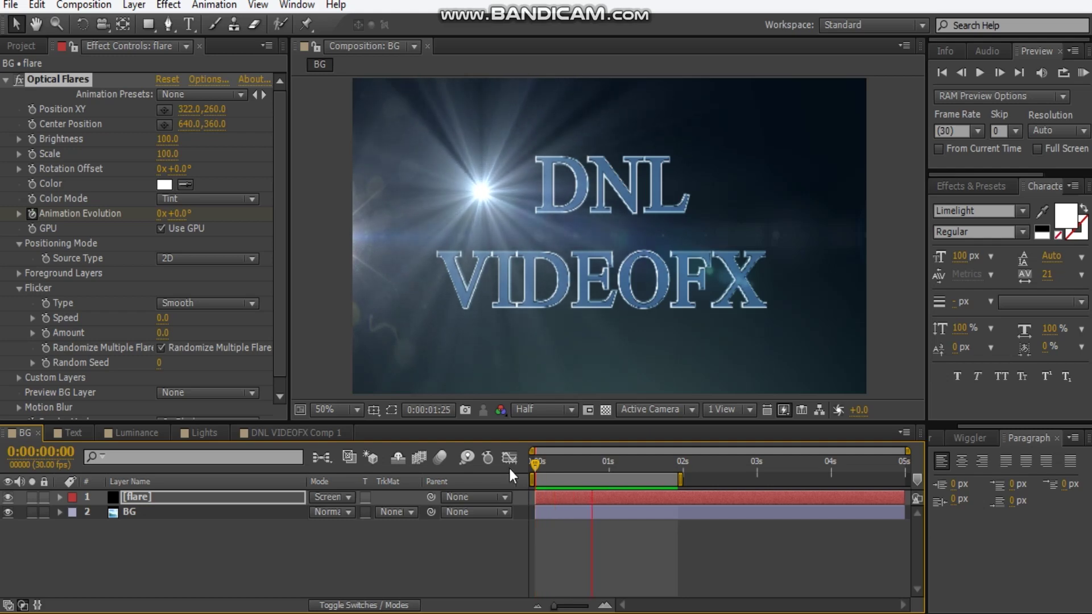
pyautogui.click(669, 146)
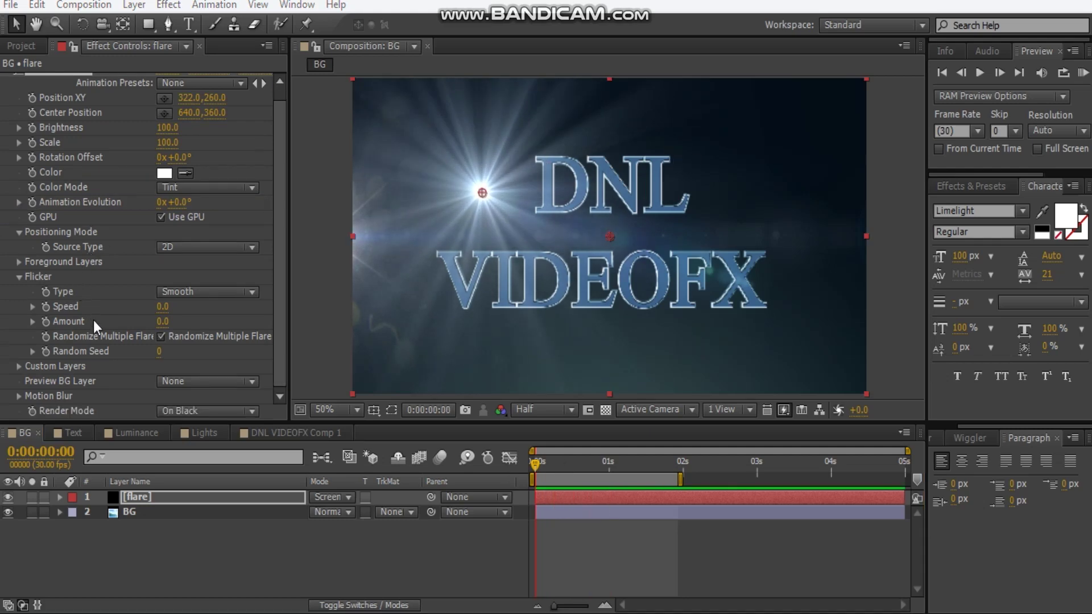
# - Set the Flicker type to Sharp, Speed to 94 and Amount to 99, and preview the composition
pyautogui.click(204, 292)
pyautogui.click(239, 332)
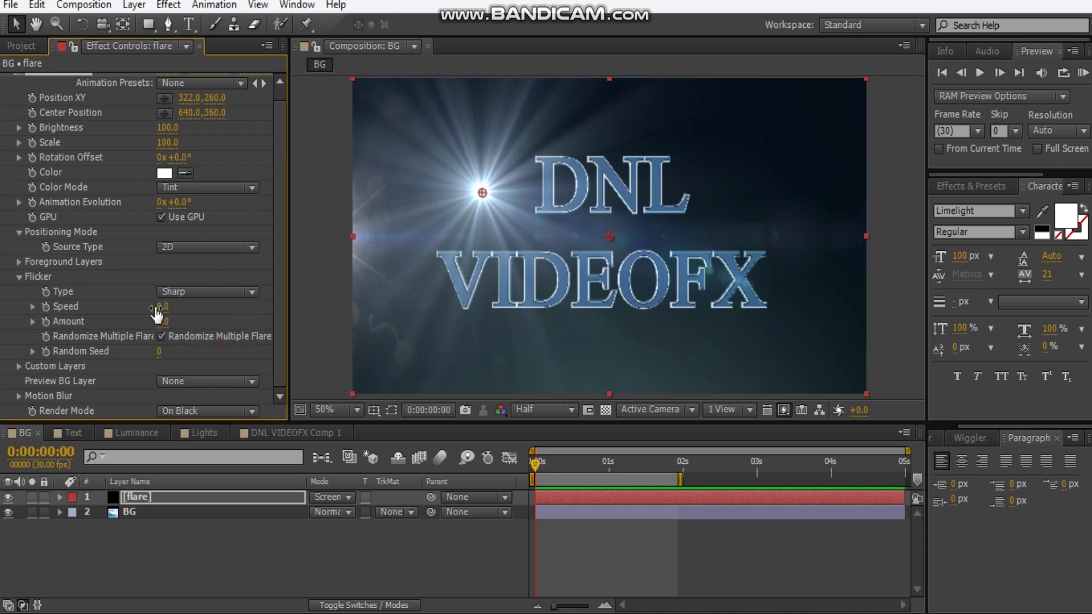
pyautogui.moveTo(165, 307); pyautogui.dragTo(239, 310)
pyautogui.moveTo(167, 323); pyautogui.dragTo(266, 334)
pyautogui.press('KP_0')
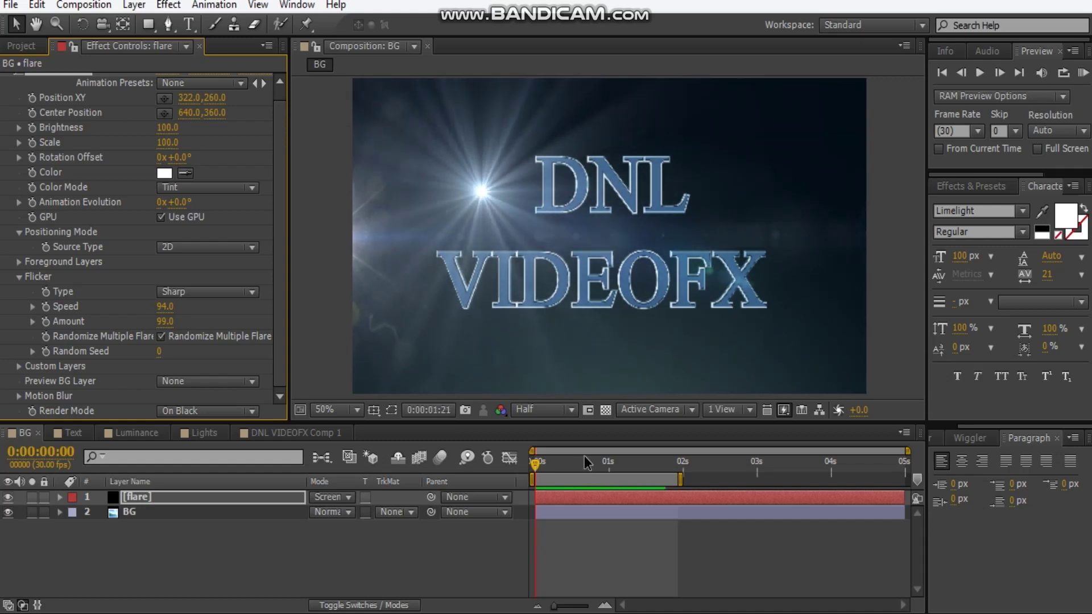
# - Animate the flare's Animation Evolution between the first frame and 0:00:01:20, and preview it with the flicker
pyautogui.click(506, 457)
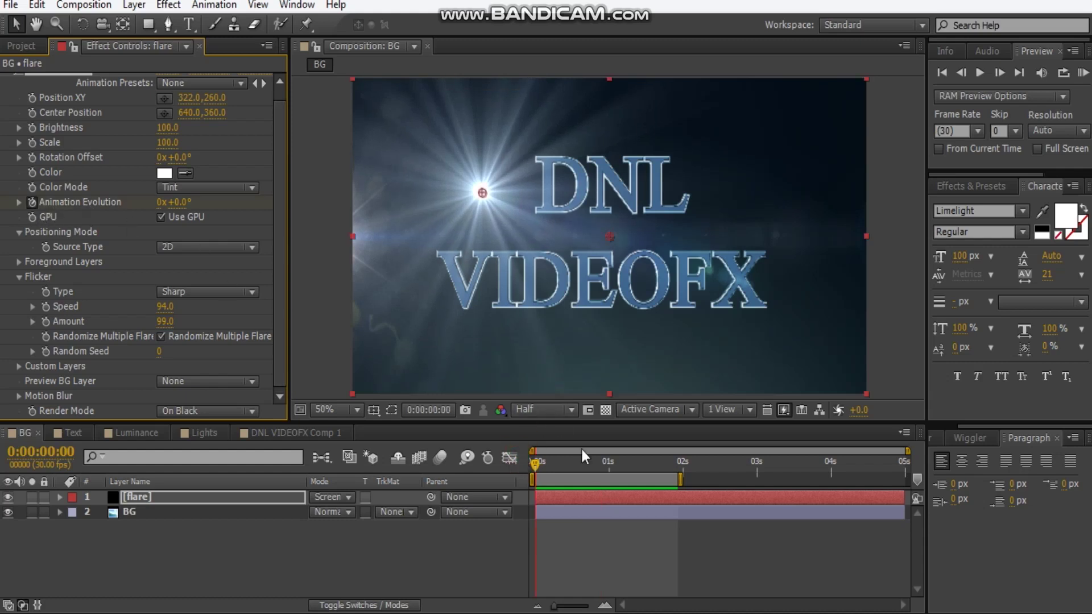
pyautogui.click(658, 469)
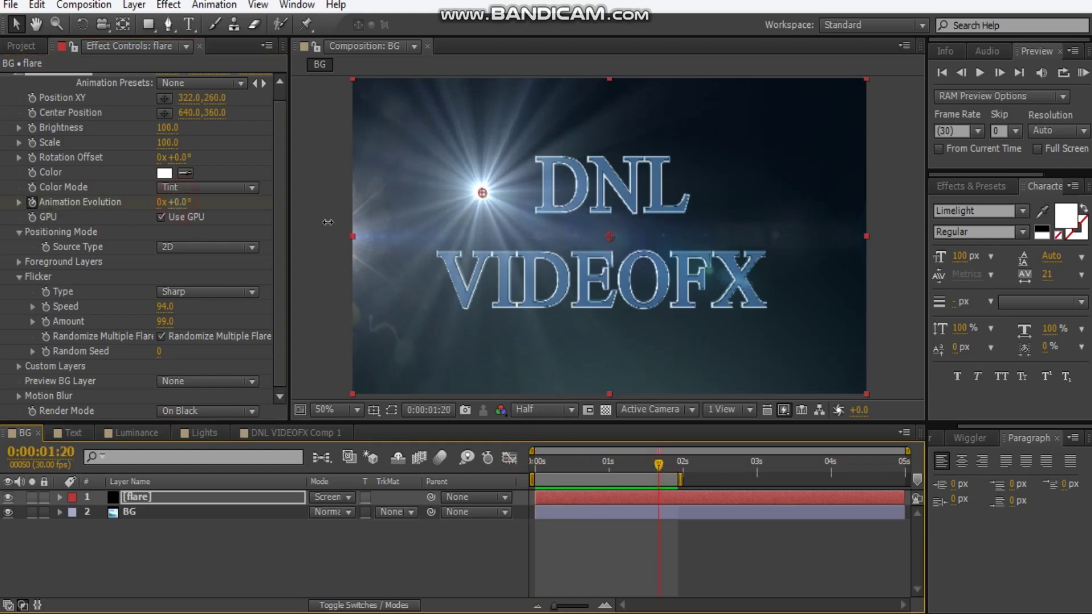
pyautogui.moveTo(546, 465); pyautogui.dragTo(422, 455)
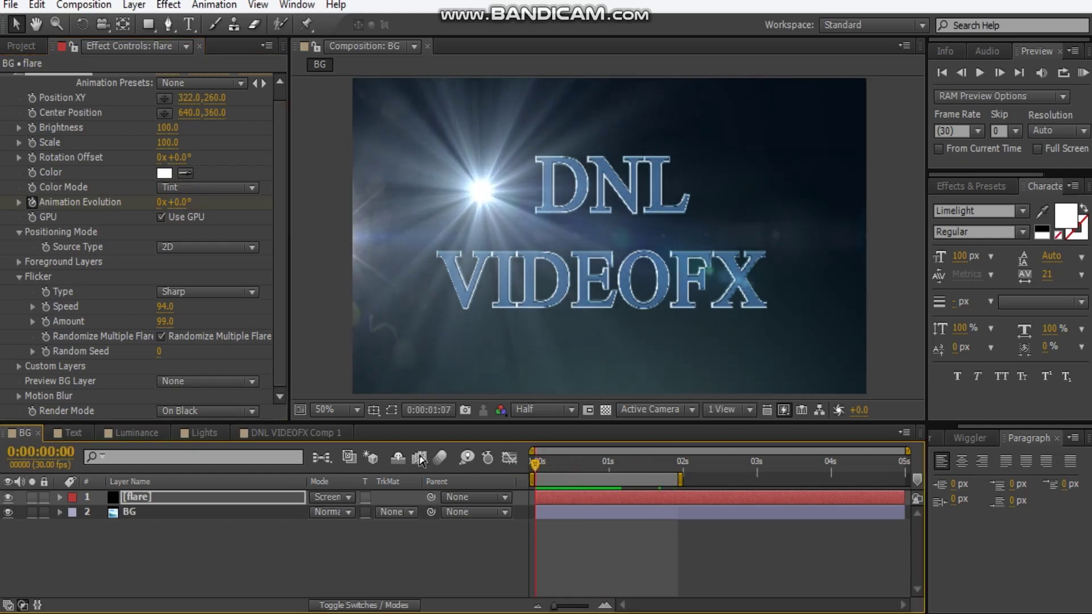
pyautogui.click(561, 469)
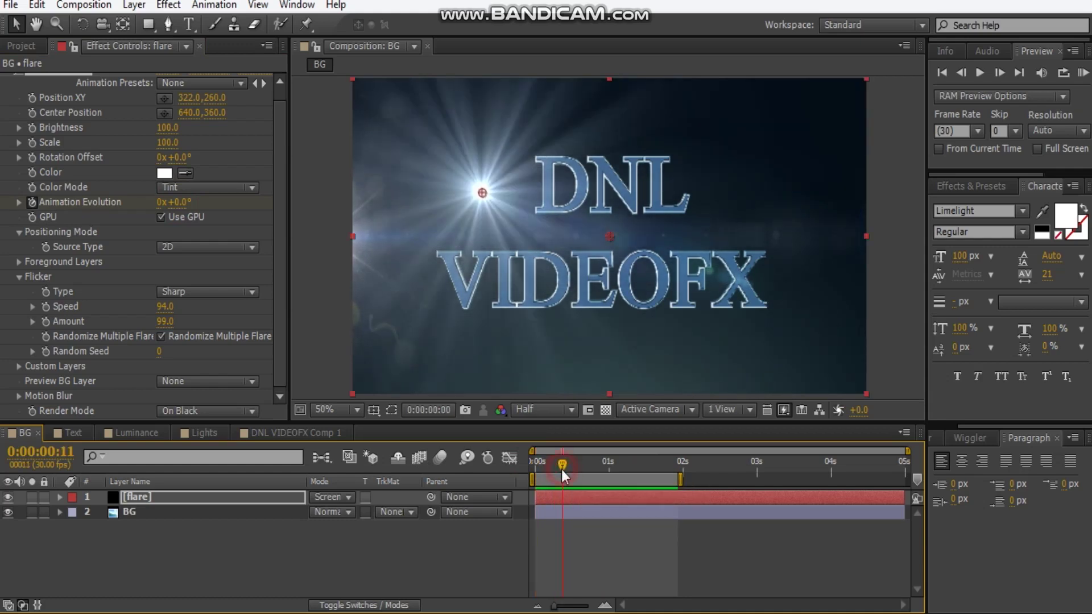
# - Scrub through the flare animation, return to the first frame and look through the positioning Source Type options
pyautogui.moveTo(565, 467); pyautogui.dragTo(636, 456)
pyautogui.press('Home')
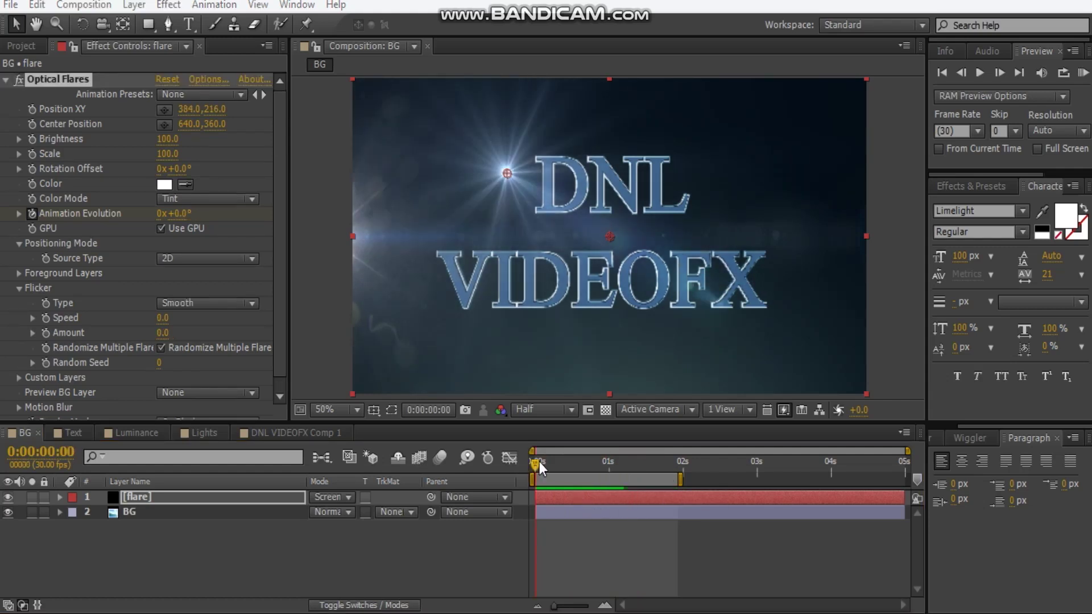
pyautogui.click(187, 257)
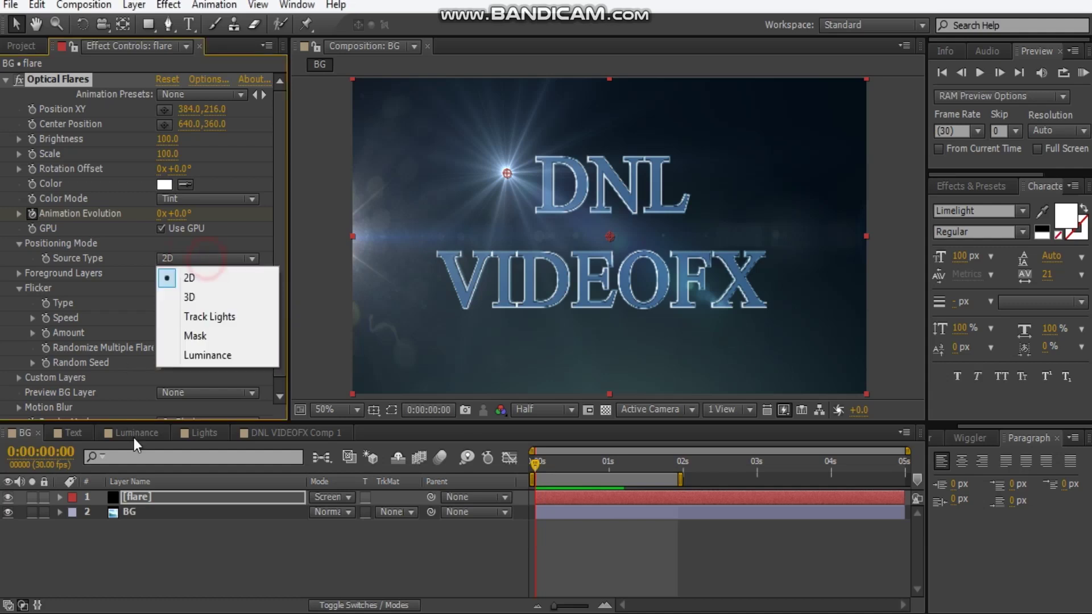
pyautogui.click(190, 278)
# - Draw a closed seven-point mask on the flare layer around the DNL VIDEOFX text with the Pen tool
pyautogui.click(169, 550)
pyautogui.click(166, 493)
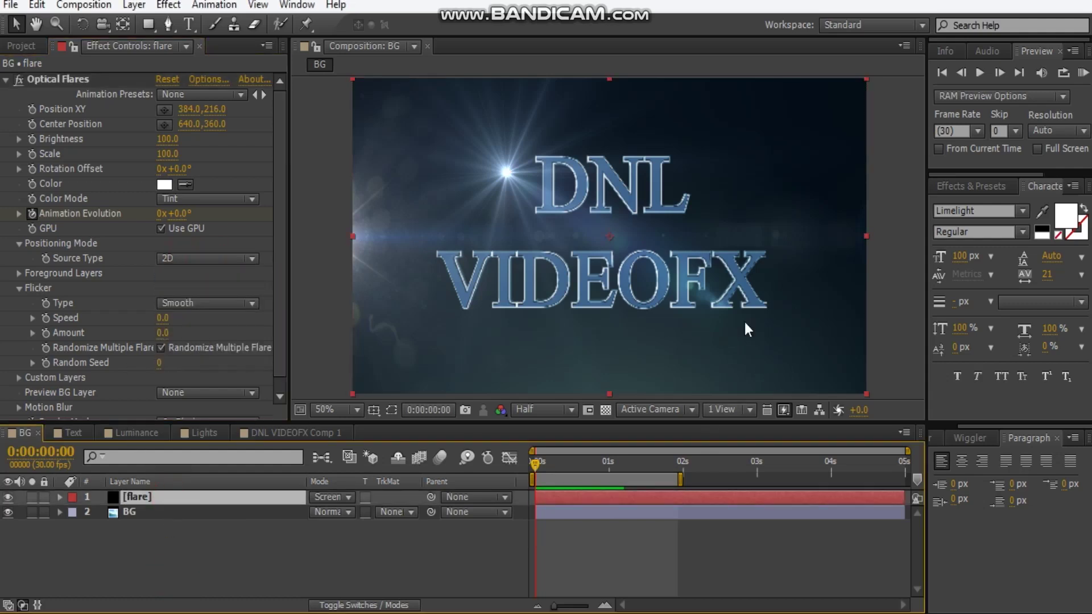
pyautogui.click(168, 25)
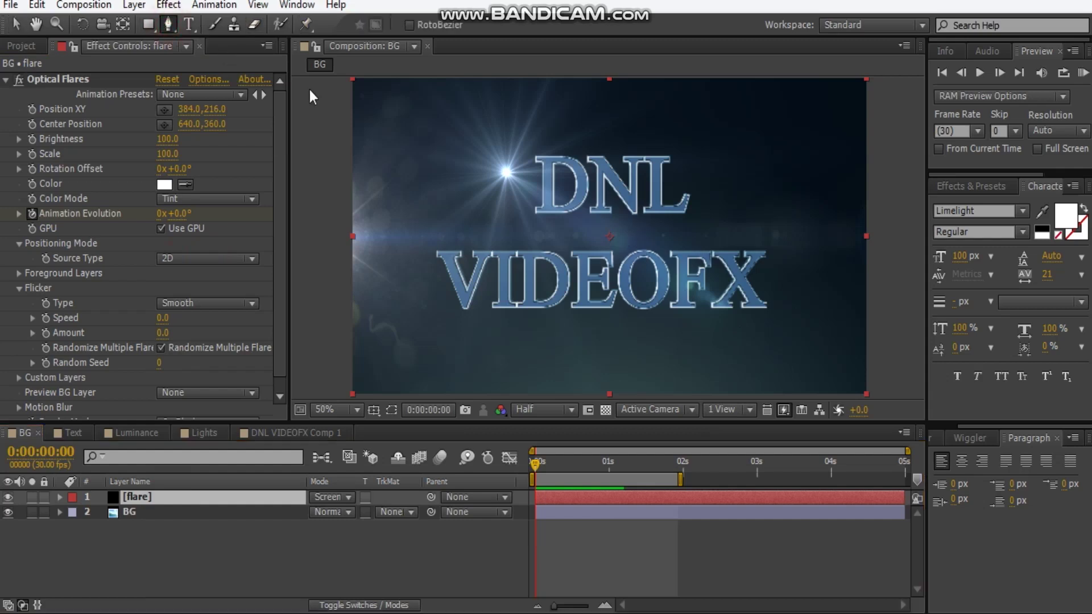
pyautogui.click(446, 136)
pyautogui.click(410, 307)
pyautogui.click(599, 365)
pyautogui.click(785, 359)
pyautogui.click(810, 206)
pyautogui.click(739, 126)
pyautogui.click(567, 88)
pyautogui.click(446, 137)
pyautogui.click(446, 137)
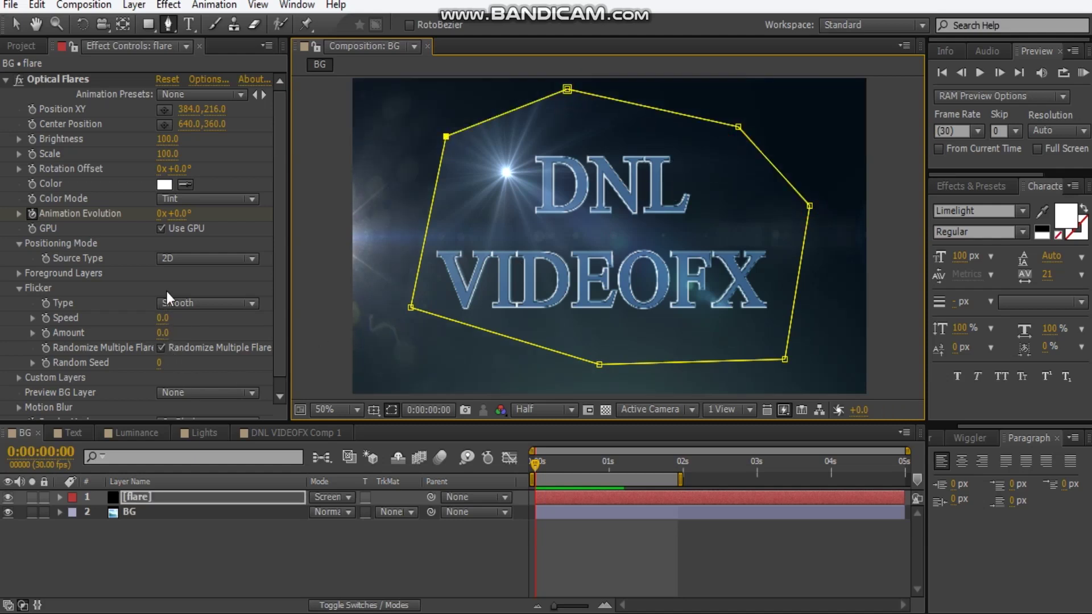
# - Set the flare's positioning Source Type to Mask using Mask 1, and hide the mask outline in the composition
pyautogui.click(177, 260)
pyautogui.click(217, 340)
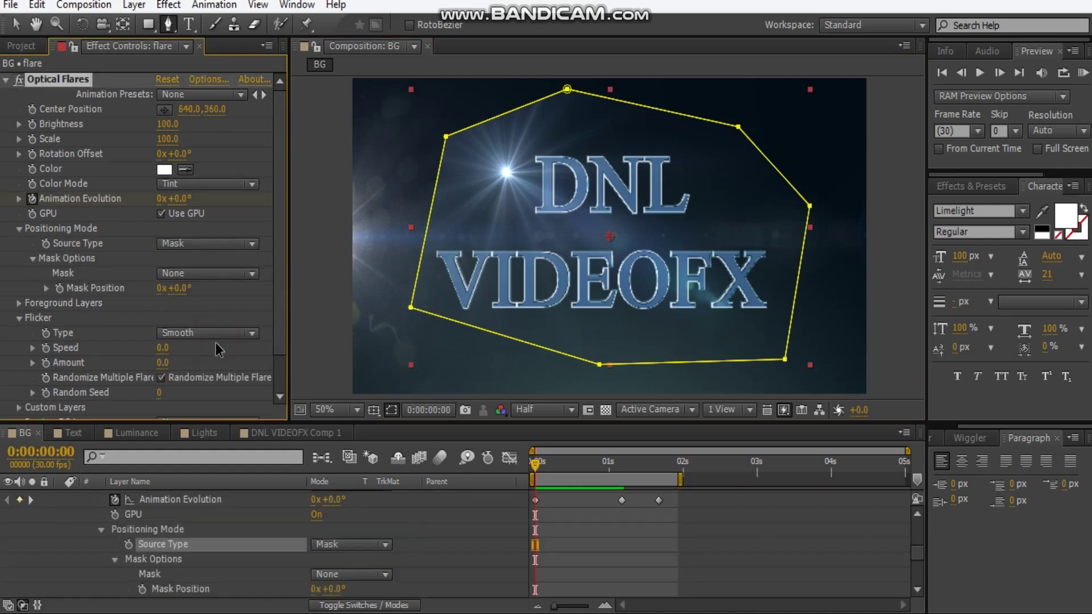
pyautogui.click(182, 273)
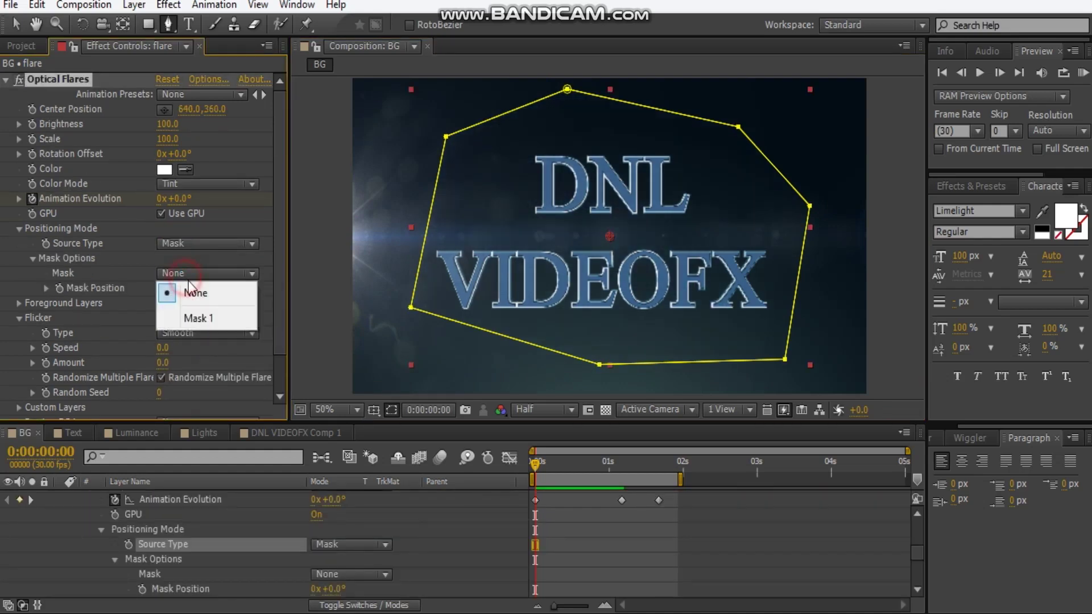
pyautogui.click(197, 317)
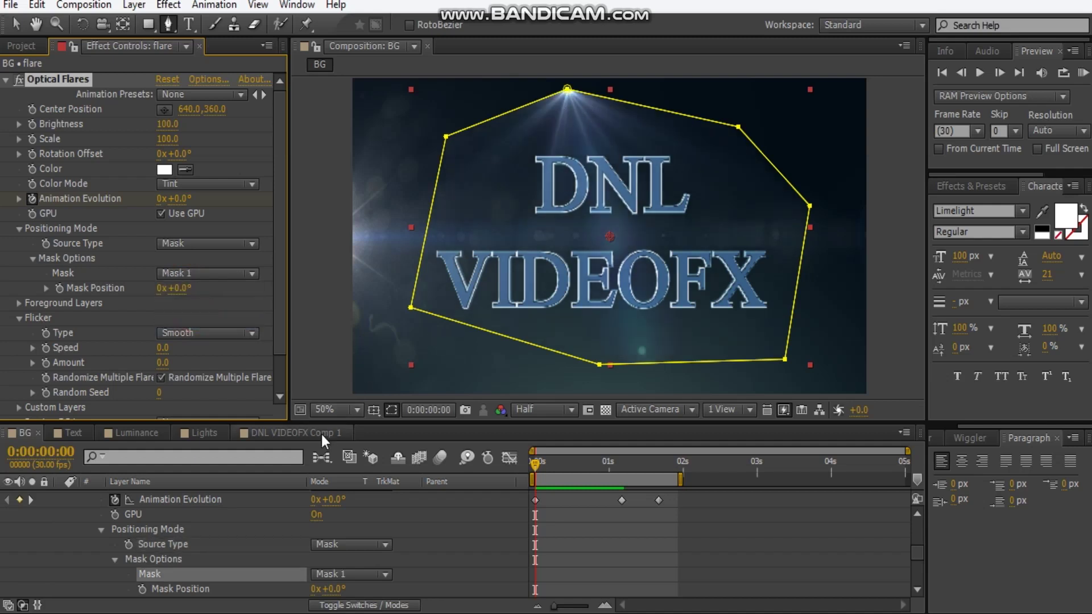
pyautogui.click(390, 410)
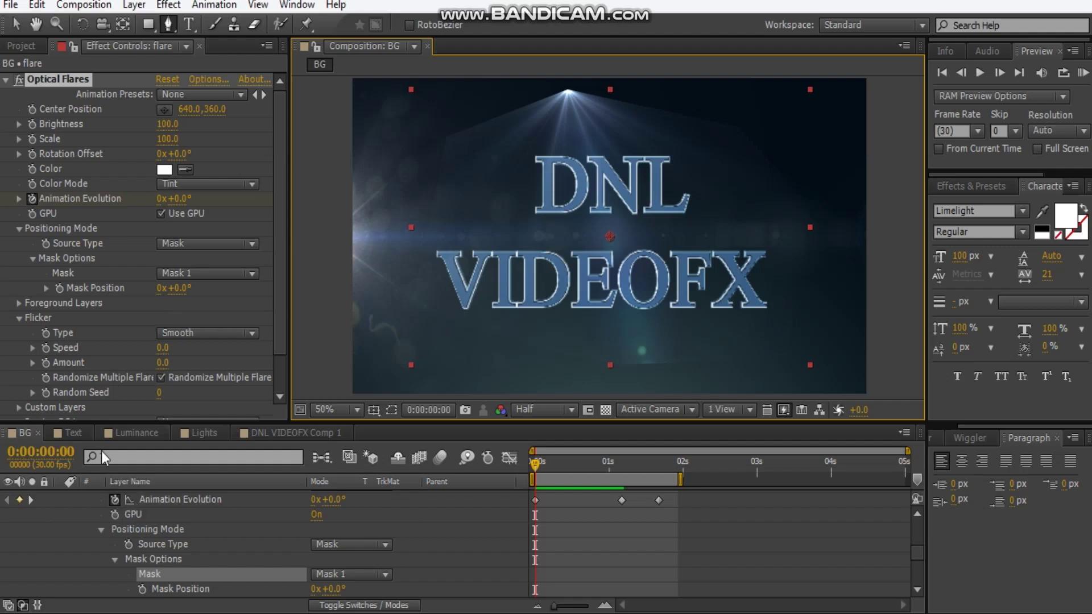
# - Keyframe the flare's Mask Position at the first frame and set it to 1 revolution at 0:00:01:27
pyautogui.click(59, 288)
pyautogui.moveTo(541, 468); pyautogui.dragTo(676, 465)
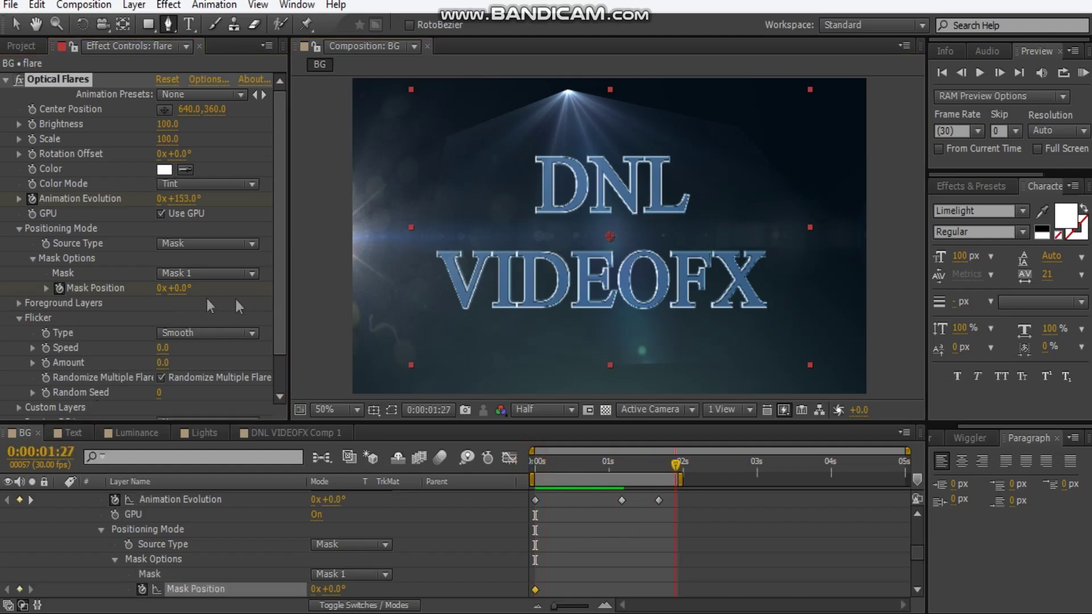
pyautogui.click(162, 289)
pyautogui.write('1')
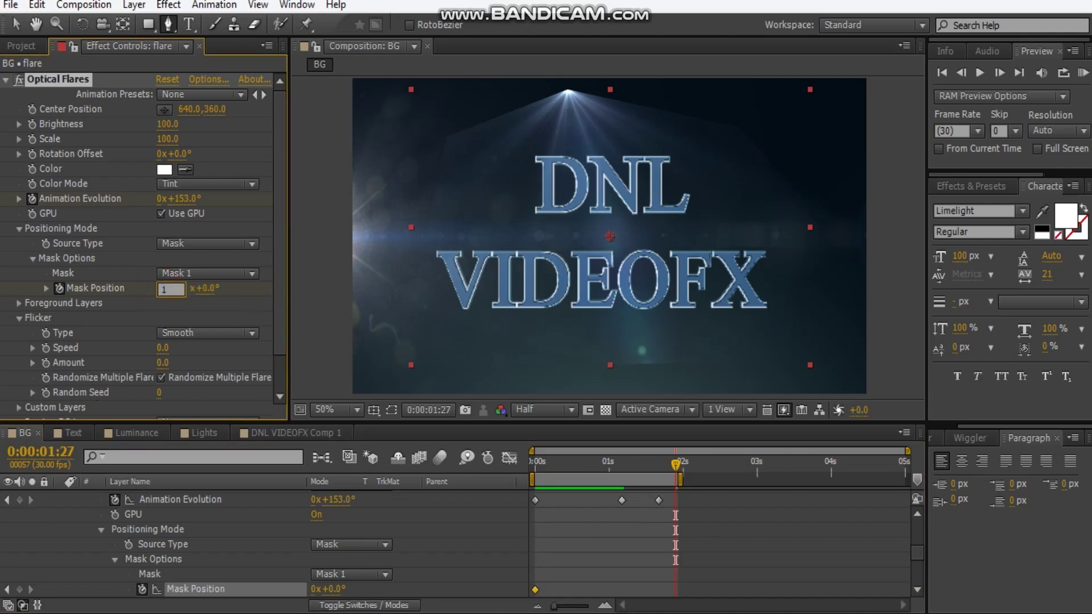
pyautogui.press('Return')
# - Collapse the flare layer's properties and preview the flare travelling along the mask from the first frame
pyautogui.scroll(4, 145, 528)
pyautogui.click(142, 499)
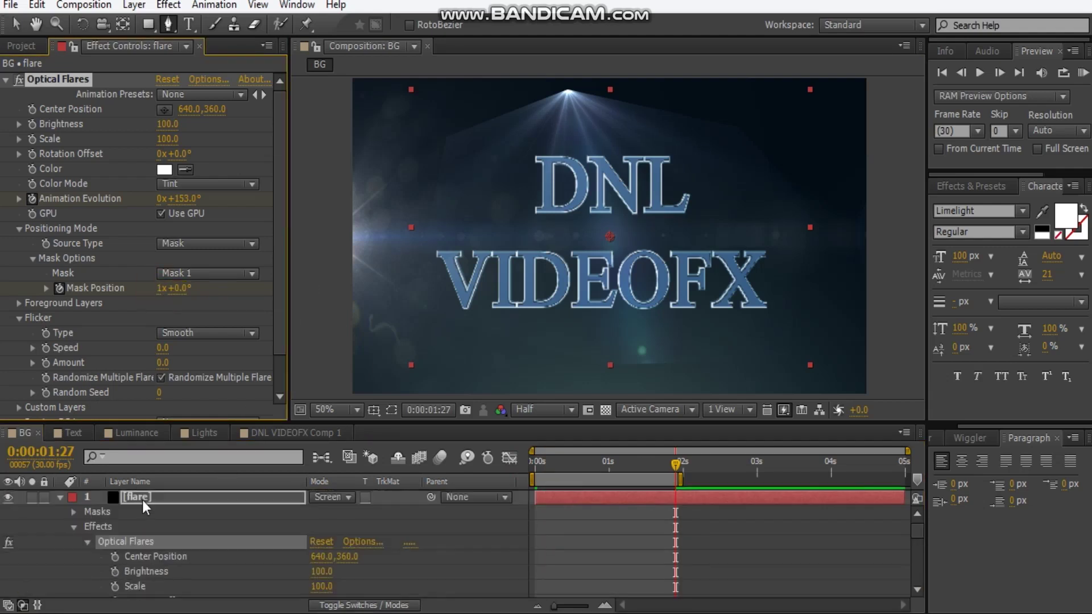
pyautogui.click(60, 497)
pyautogui.moveTo(549, 466); pyautogui.dragTo(475, 469)
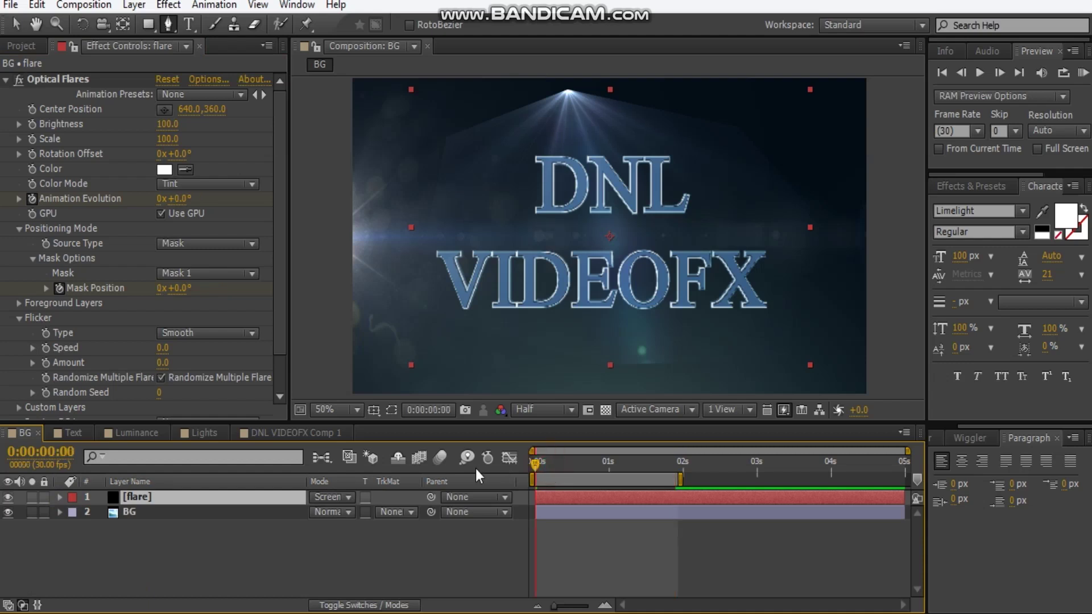
pyautogui.press('KP_0')
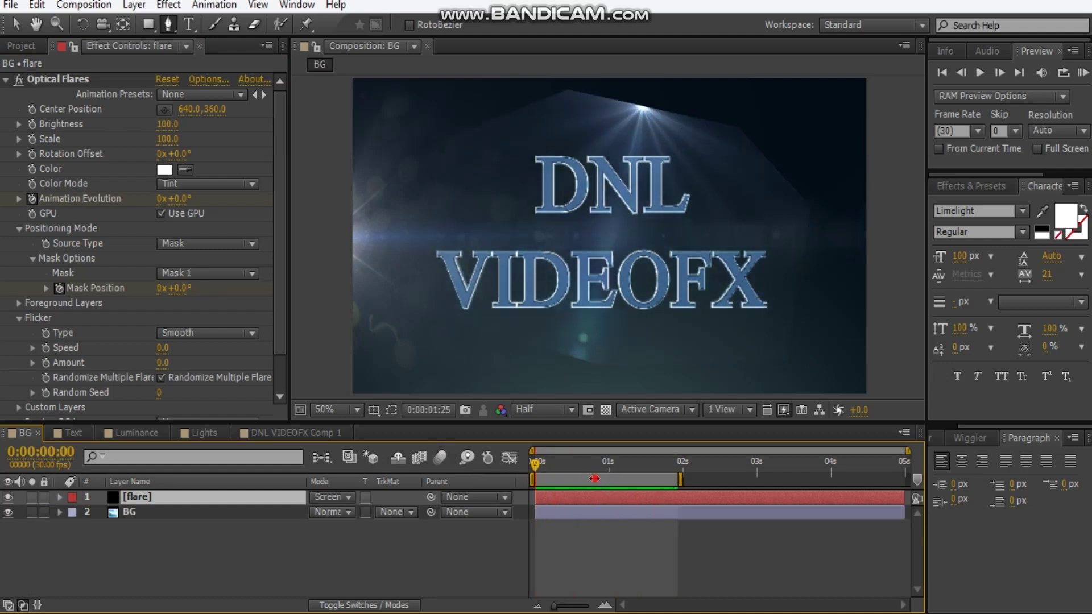
pyautogui.click(554, 465)
pyautogui.moveTo(550, 467); pyautogui.dragTo(652, 471)
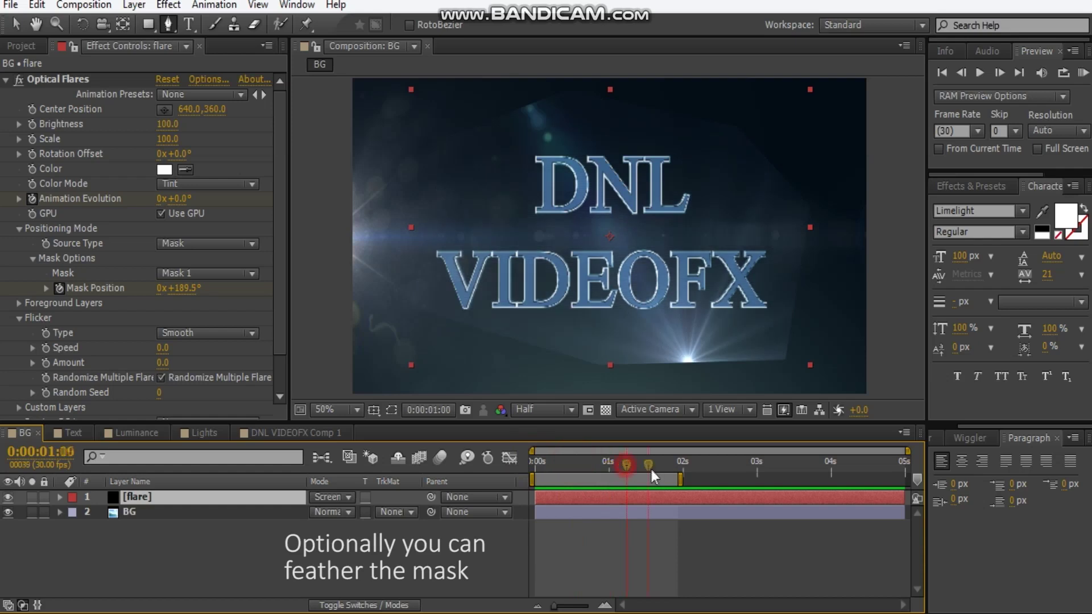
# - Collapse the Flicker settings and set the flare's Motion Blur Samples to 8
pyautogui.click(19, 318)
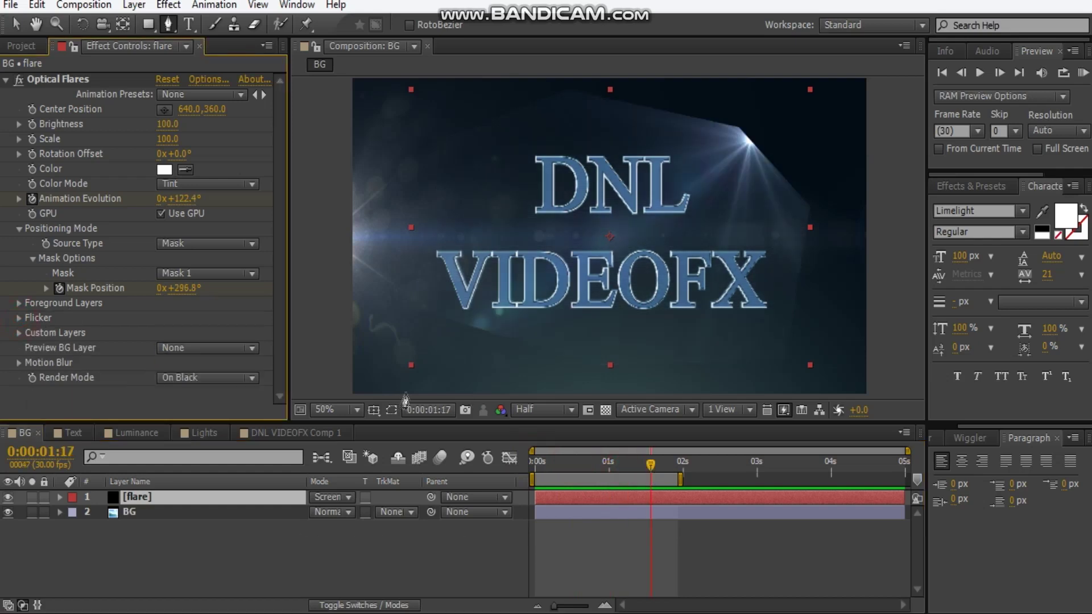
pyautogui.click(19, 362)
pyautogui.click(160, 392)
pyautogui.write('8')
pyautogui.press('Return')
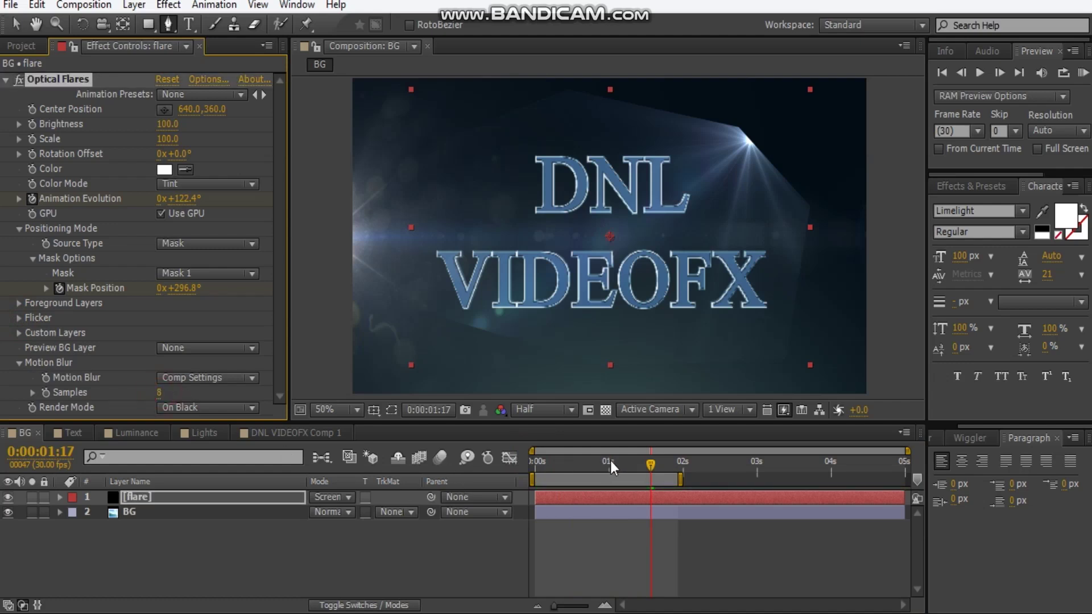
# - Enable motion blur for the composition and the flare layer, and scrub back through the timeline to check it
pyautogui.click(439, 456)
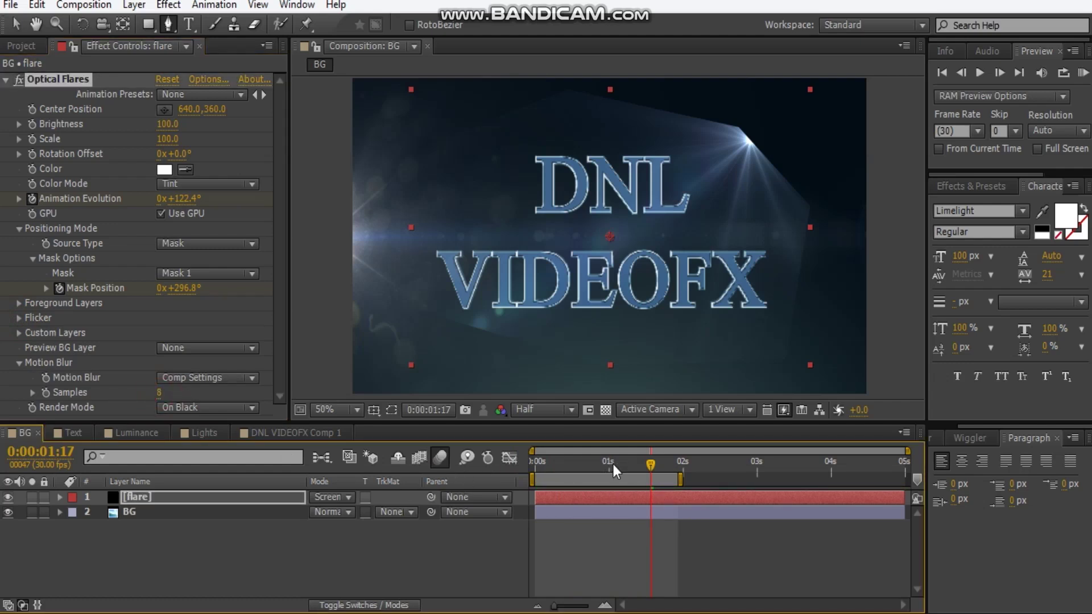
pyautogui.click(377, 605)
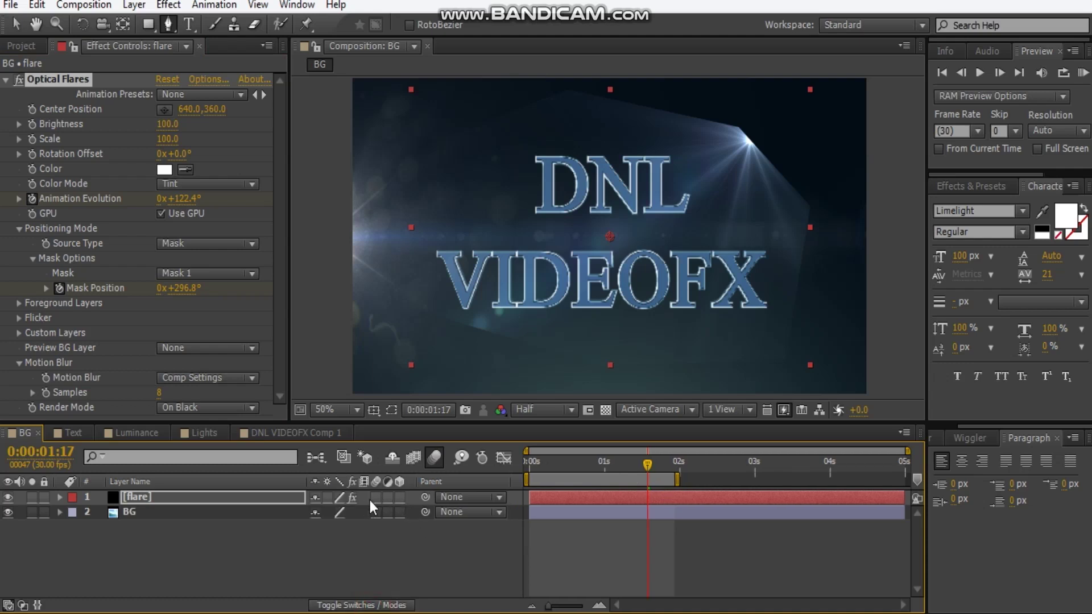
pyautogui.moveTo(589, 463); pyautogui.dragTo(490, 445)
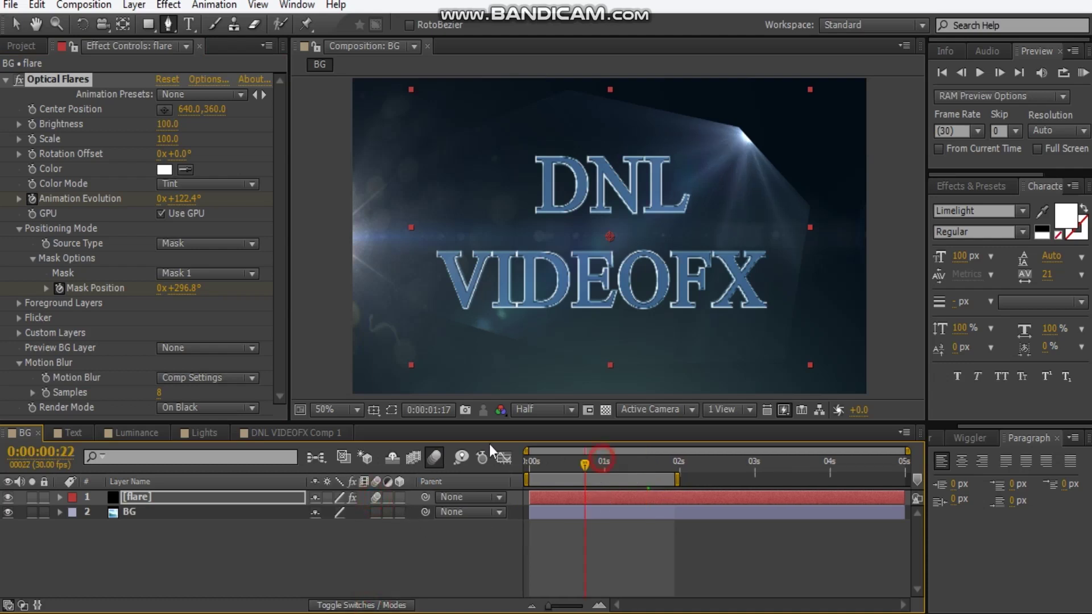